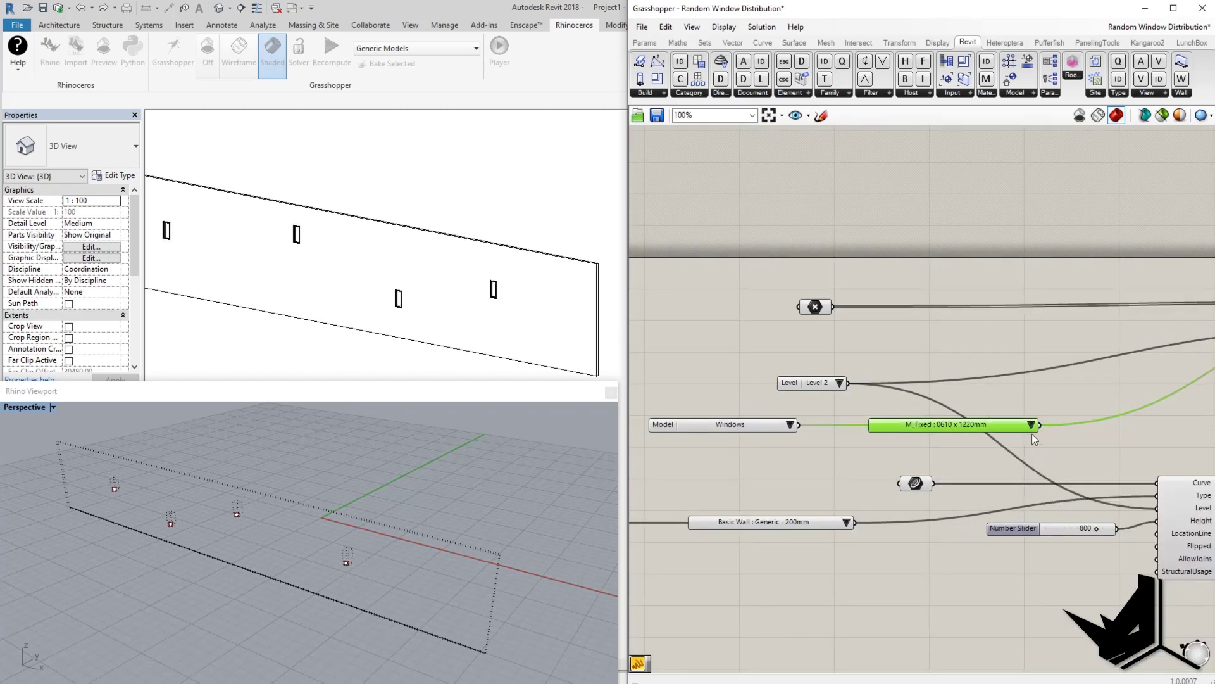
Step: Choose another window type in the ElementType Picker fed by the Windows category
click(1031, 425)
click(1066, 624)
click(1000, 379)
scroll(1000, 379, up, 1)
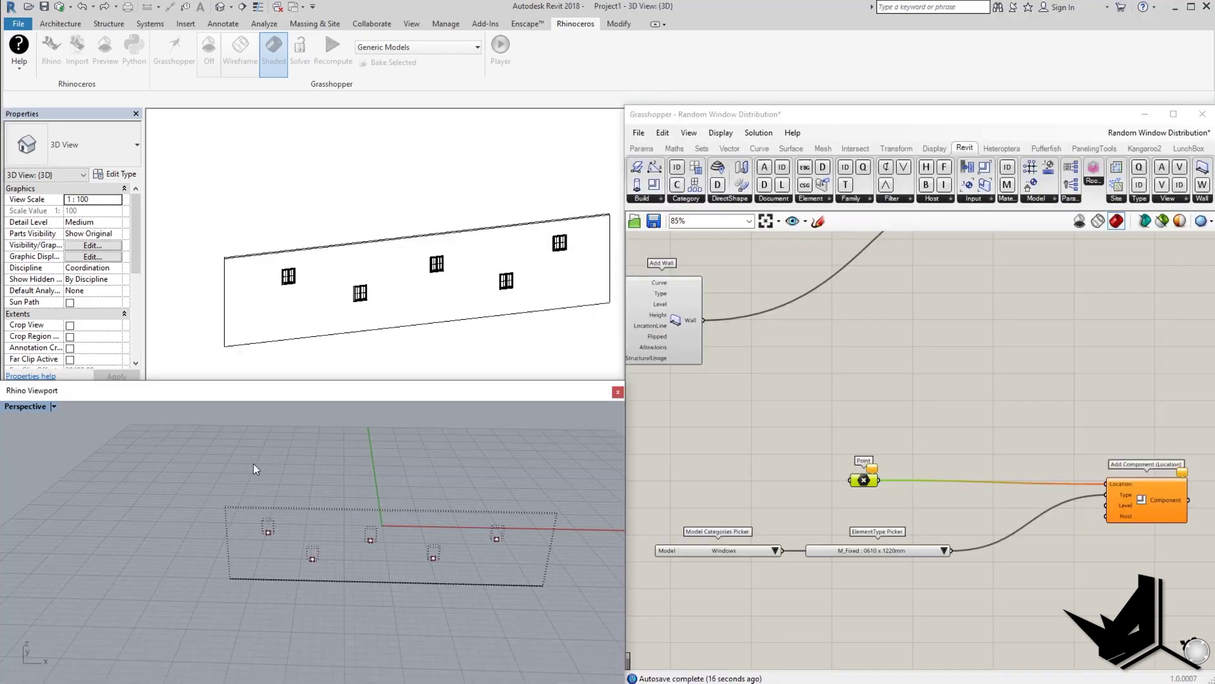
Step: Place a point in front of the wall in the Rhino viewport and copy it along the X direction
text(Point)
key(Return)
click(281, 601)
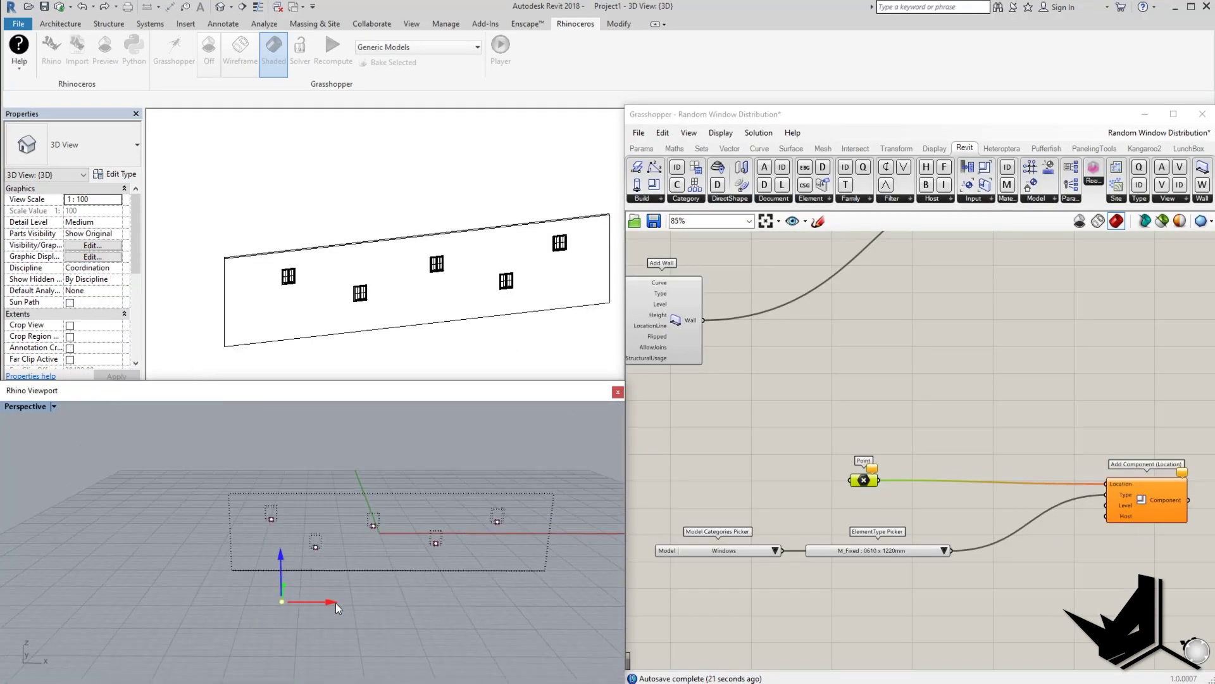
alt+drag(336, 603, 464, 602)
Step: Align the new points to the wall's base line with SetPt, and select the one nearest the wall's start
drag(251, 577, 457, 620)
right_drag(457, 620, 158, 529)
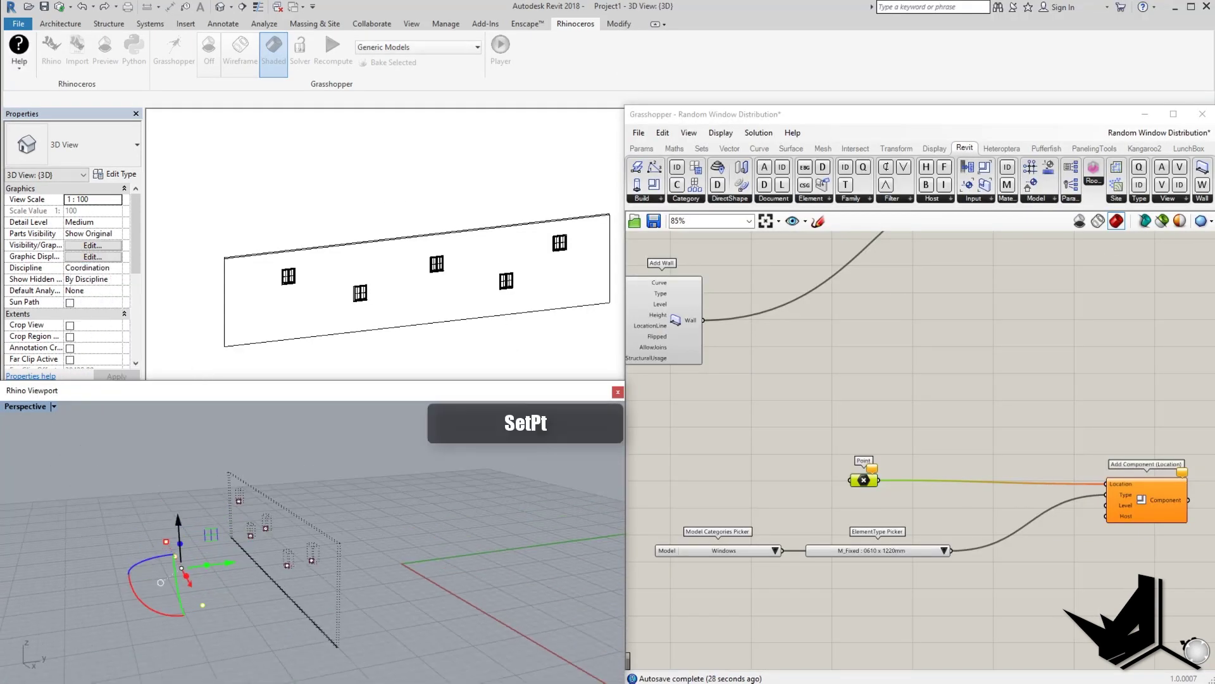
key(Return)
click(103, 404)
click(103, 430)
click(120, 485)
click(350, 654)
right_drag(350, 654, 429, 552)
scroll(285, 525, up, 3)
click(272, 550)
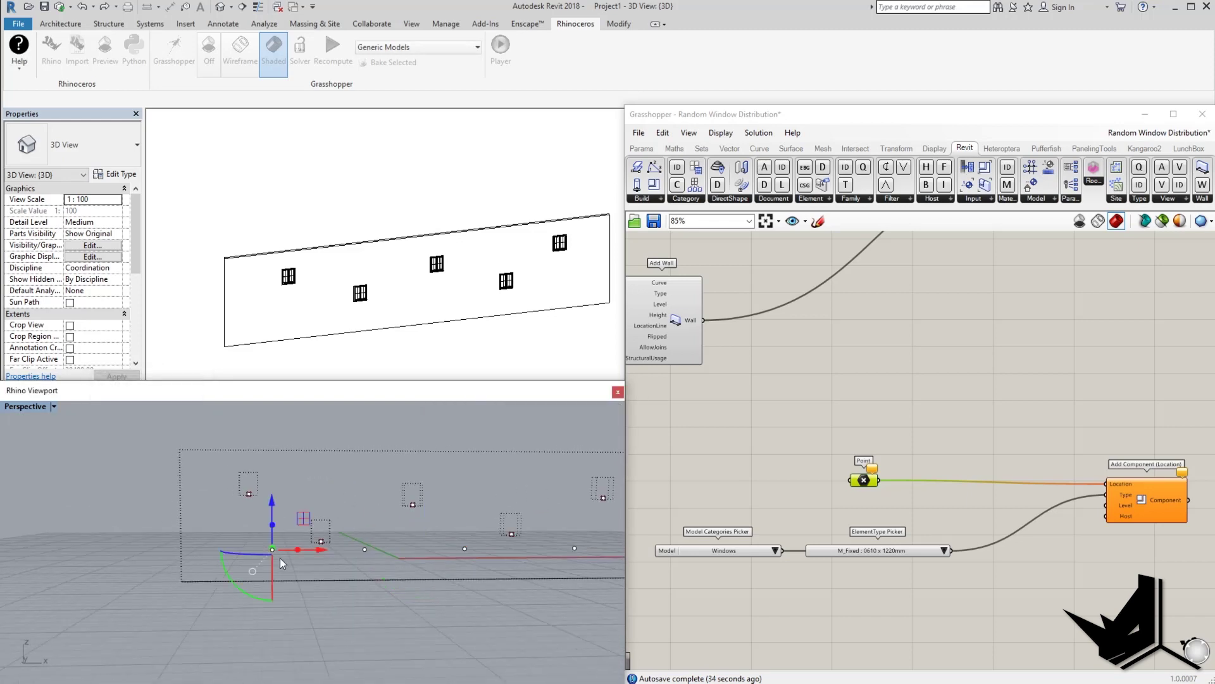
right_drag(280, 557, 352, 523)
right_drag(369, 450, 548, 539)
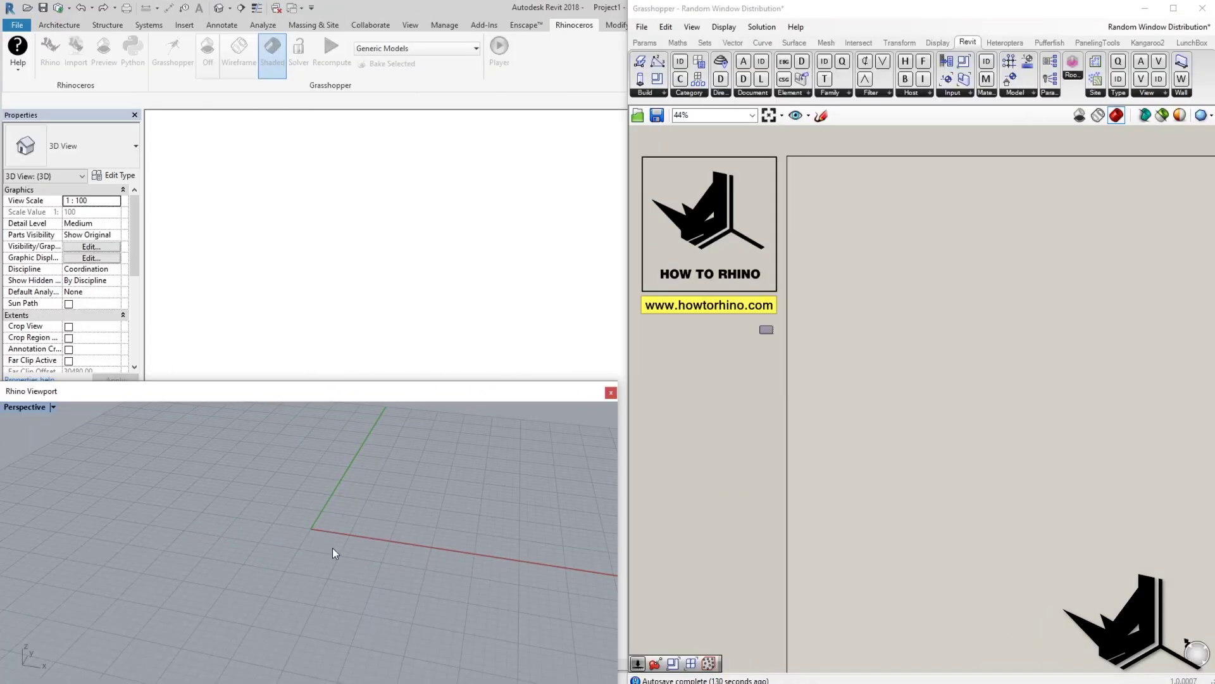
Step: Draw a single-segment polyline on the ground plane in front of the origin, parallel to the X axis
text(p)
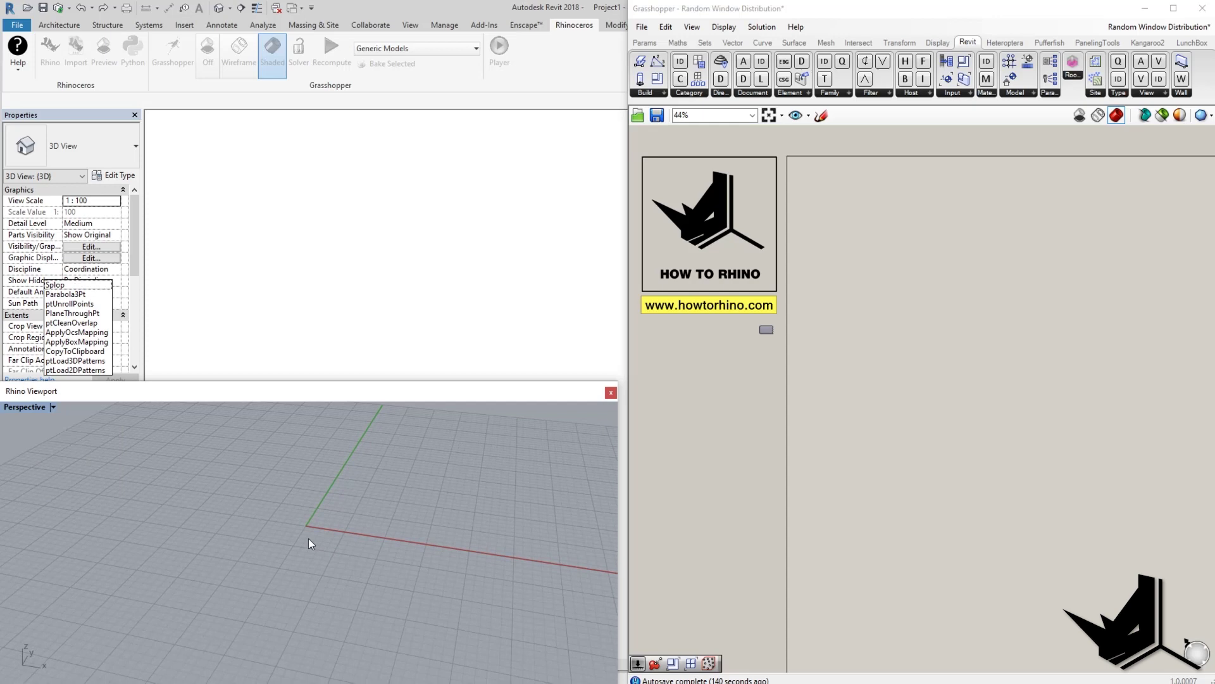
key(Return)
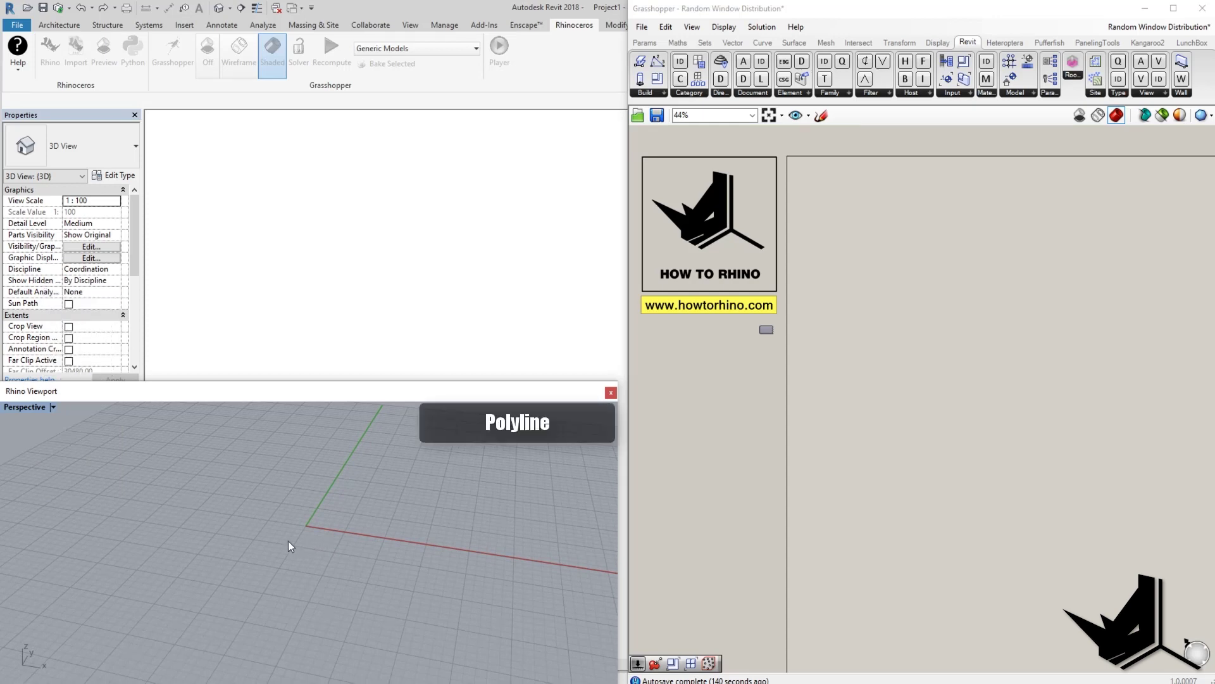
click(199, 553)
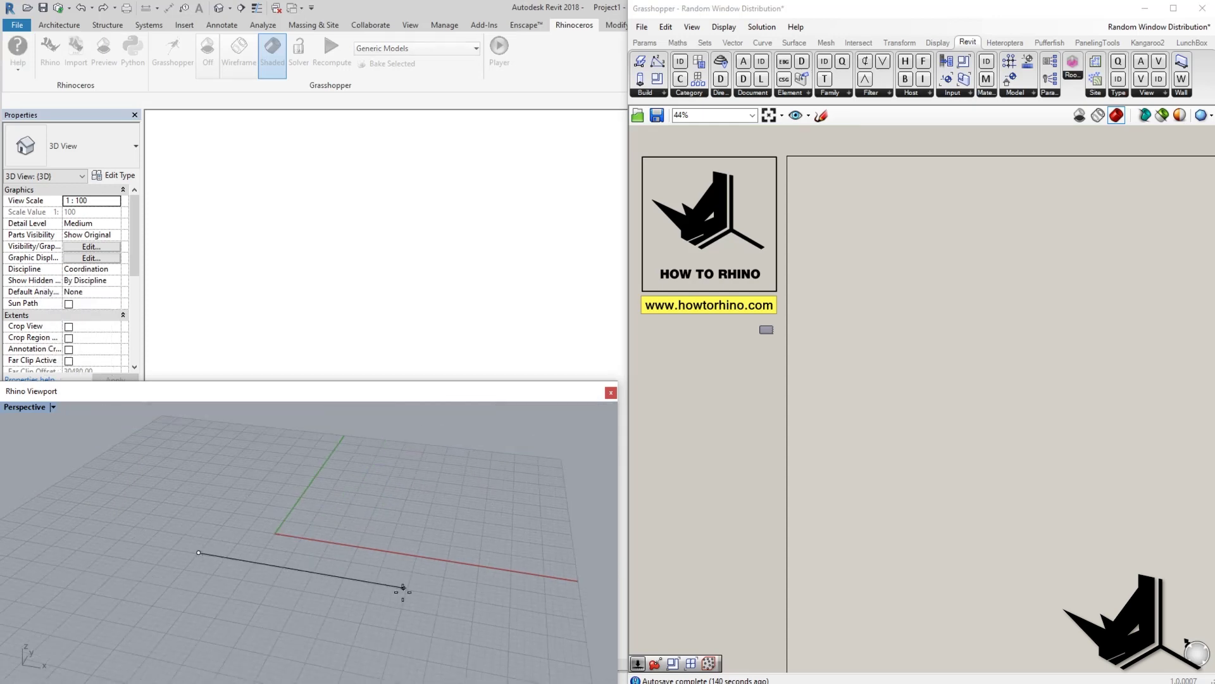
key(Return)
Step: Add a Curve parameter to the Grasshopper canvas and reference the drawn polyline in it
right_drag(1095, 318, 1018, 317)
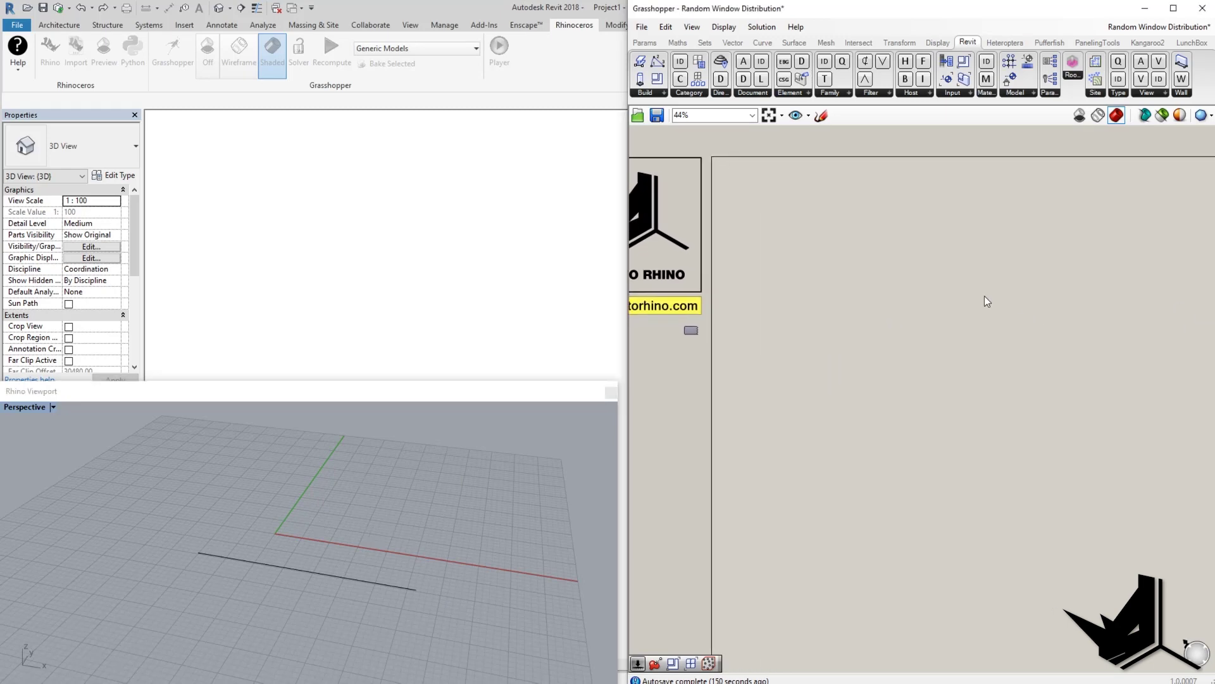
scroll(890, 261, up, 3)
scroll(890, 261, down, 1)
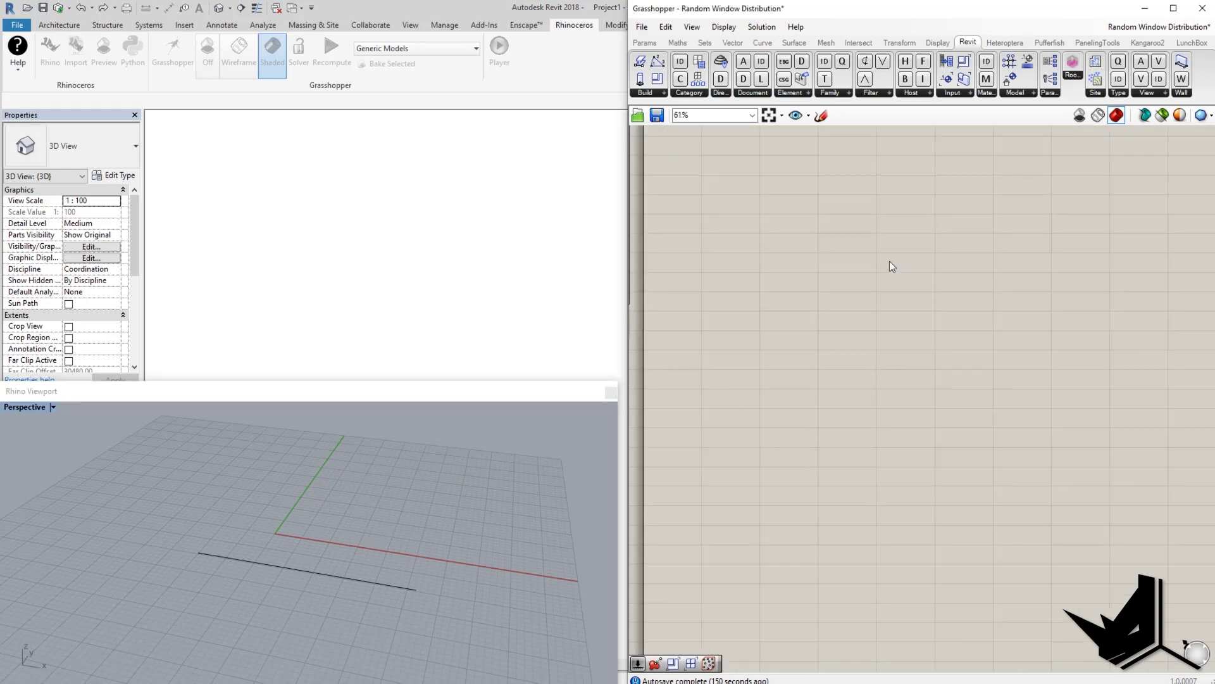
double_click(883, 301)
text(cur)
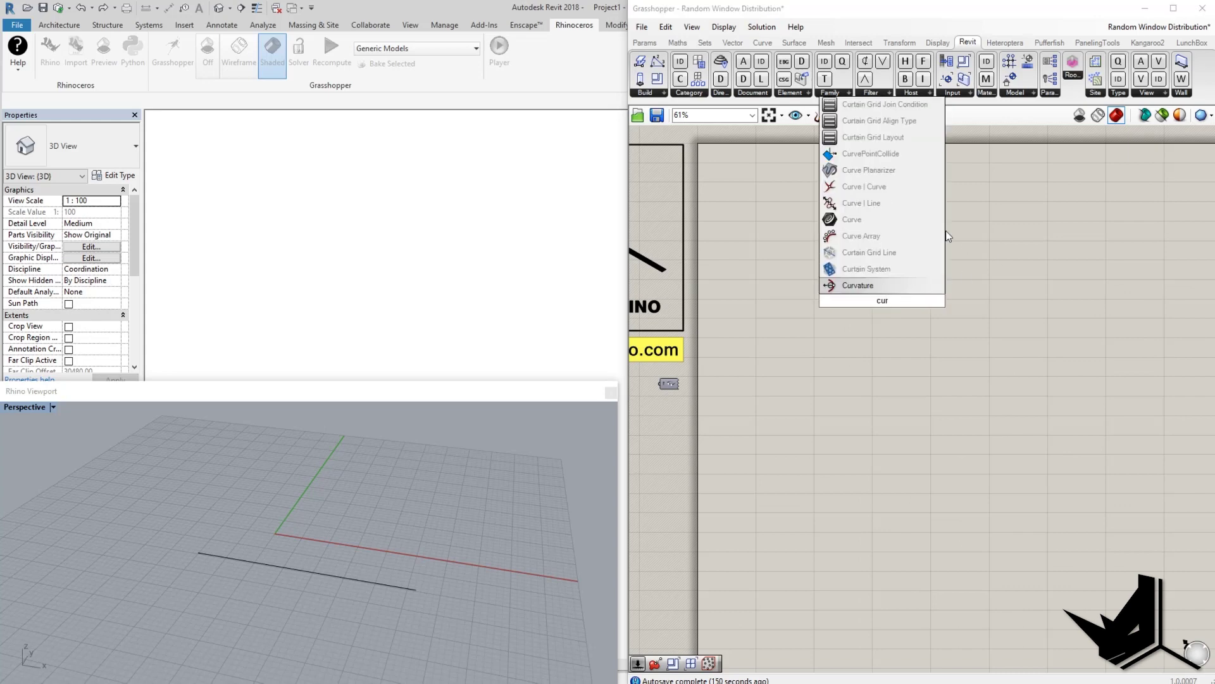
click(874, 219)
click(359, 581)
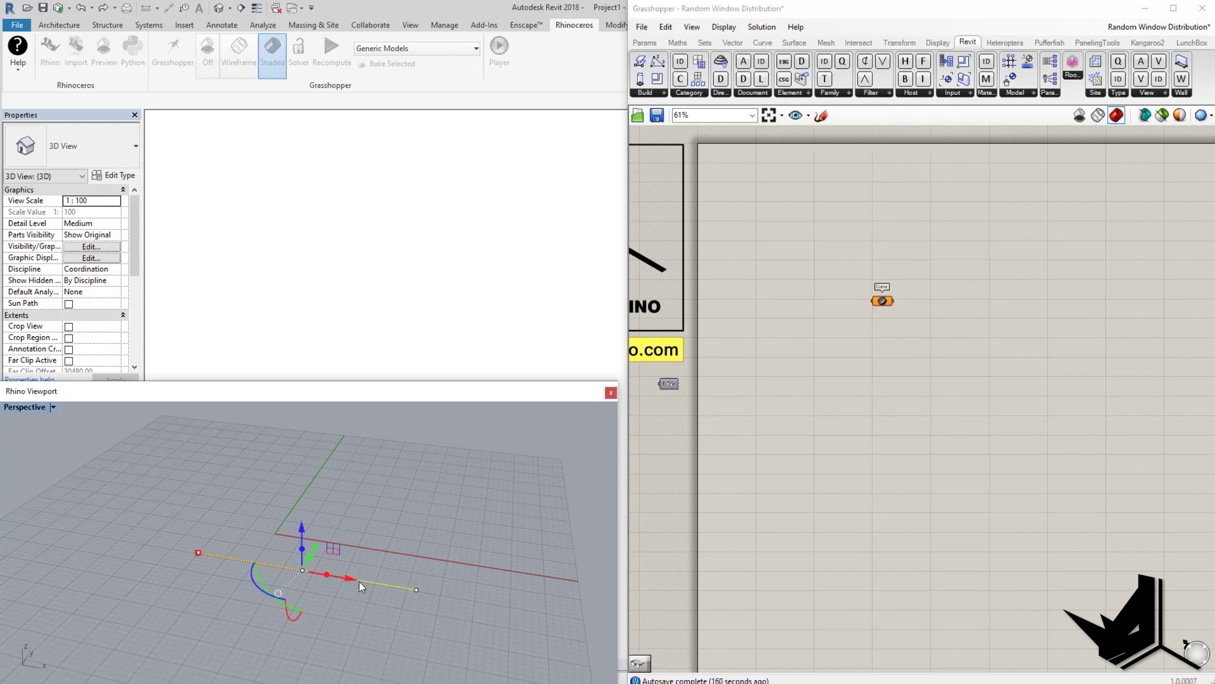
right_click(887, 309)
click(956, 489)
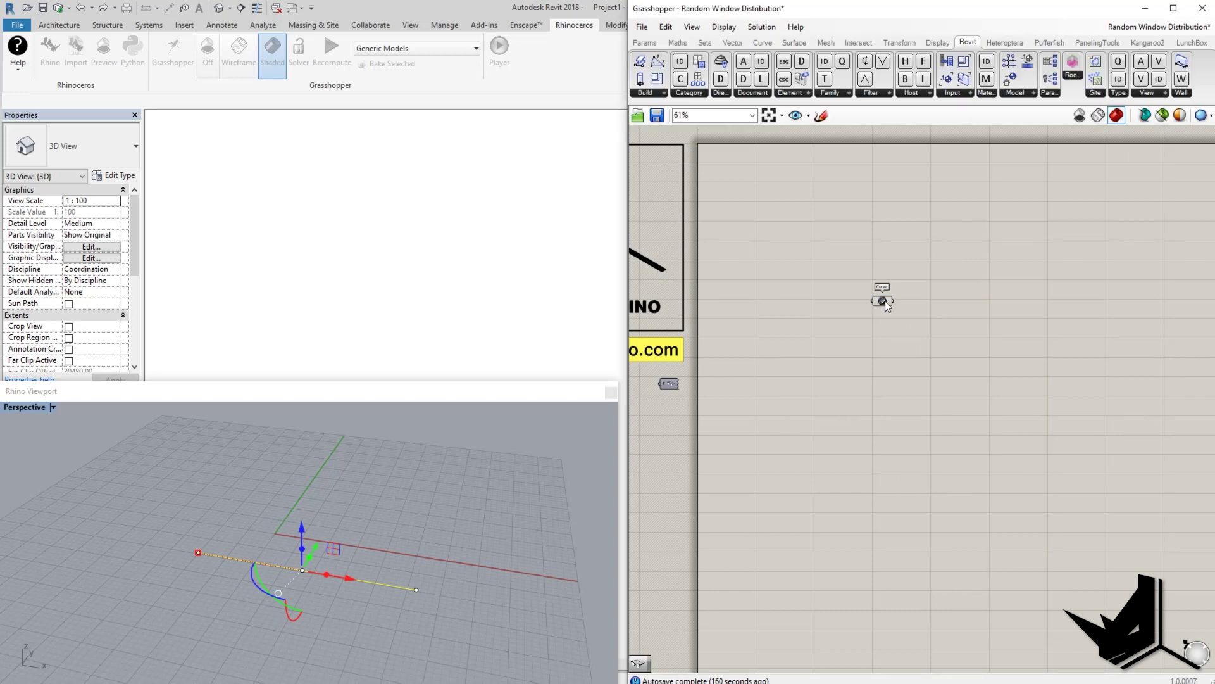
Step: Place an Add Wall component beside the Curve parameter and connect the curve to its Curve input
drag(885, 302, 892, 366)
drag(1182, 69, 1047, 375)
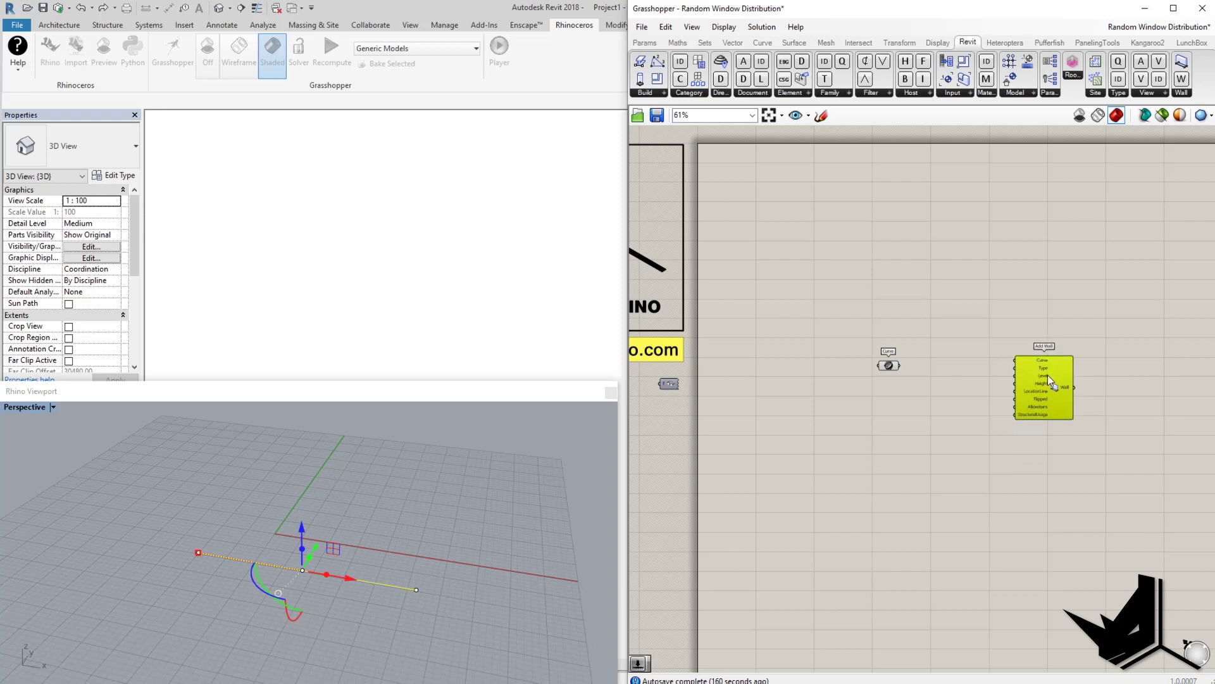
scroll(982, 379, up, 1)
drag(885, 363, 1055, 395)
Step: View the new wall in Revit, bring Rhino and Grasshopper back up, and inspect the wall preview in the Rhino viewport
middle_drag(380, 307, 560, 302)
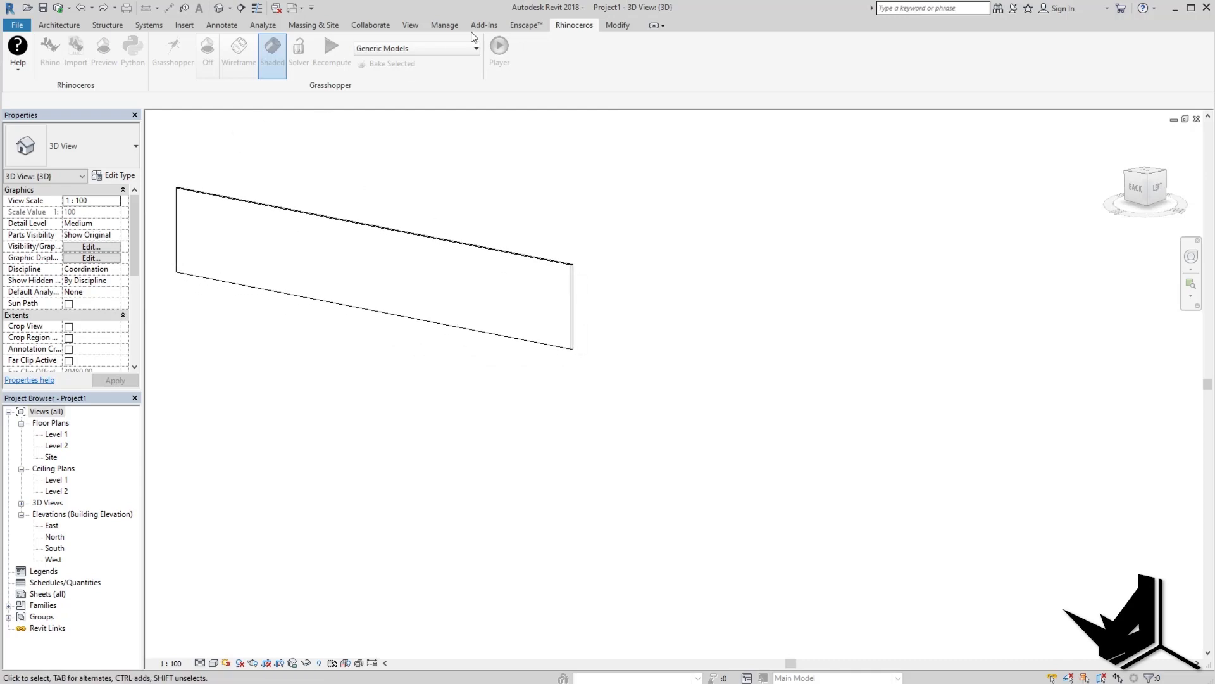
click(181, 49)
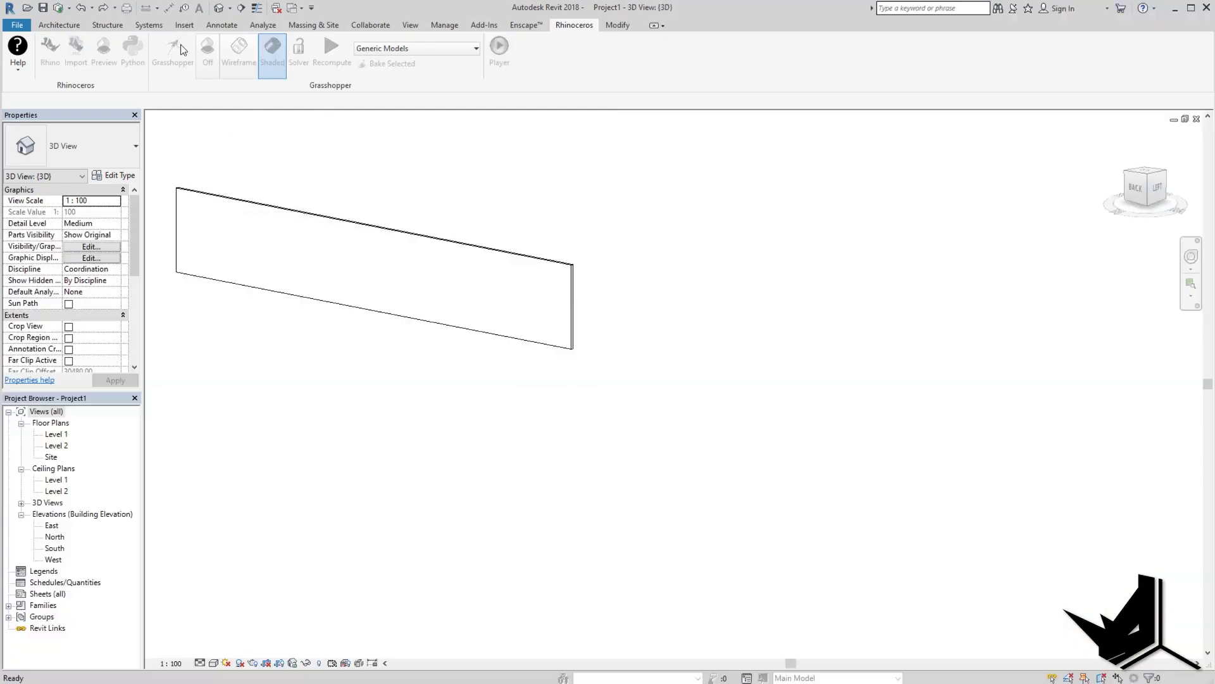
click(47, 51)
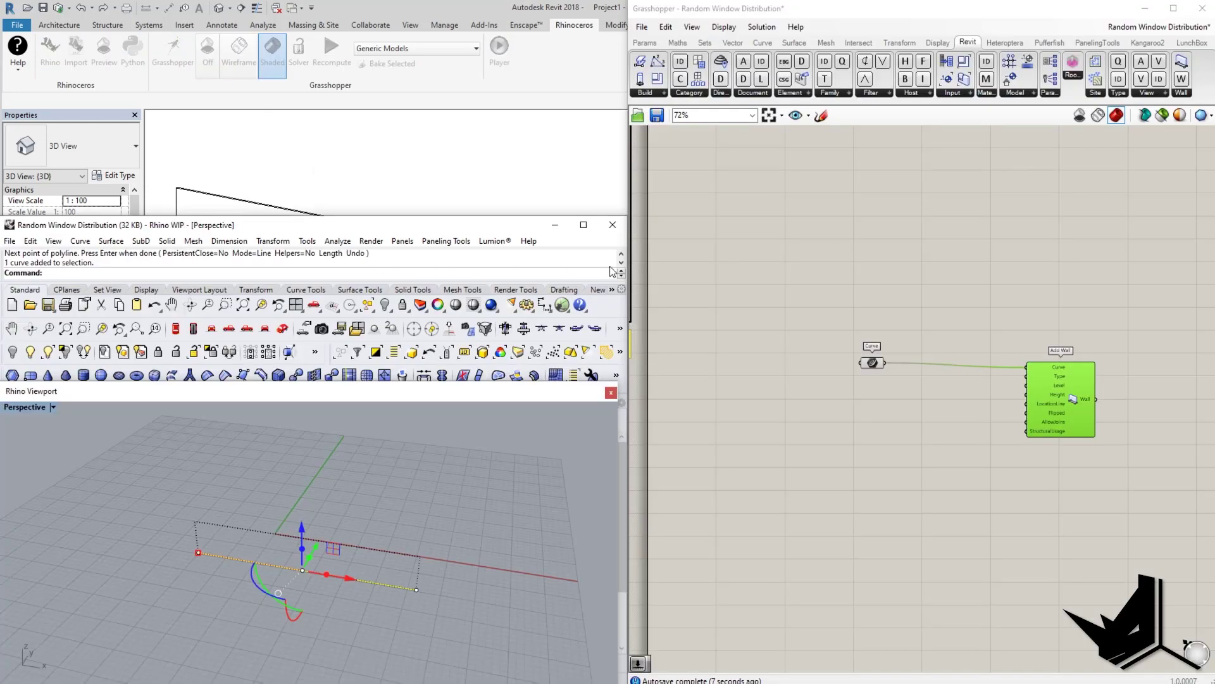
click(611, 228)
mouse_move(414, 518)
right_down()
mouse_move(378, 513)
mouse_move(426, 488)
mouse_move(424, 513)
right_up()
scroll(427, 564, up, 9)
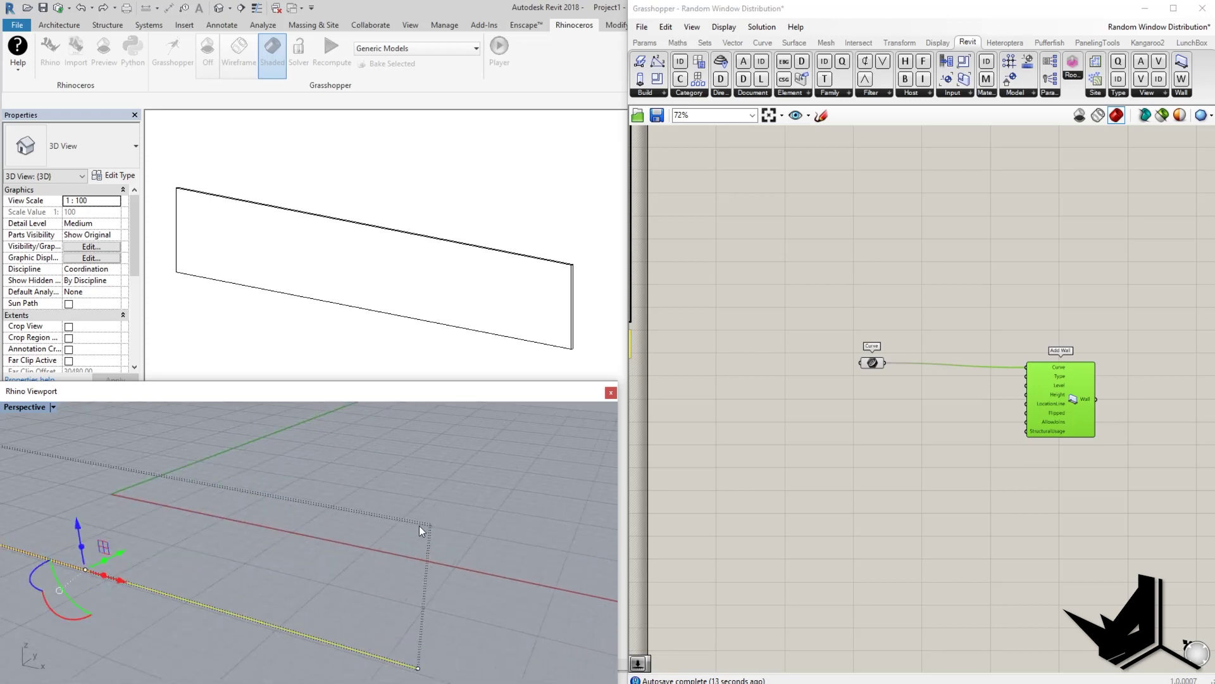
scroll(414, 533, down, 4)
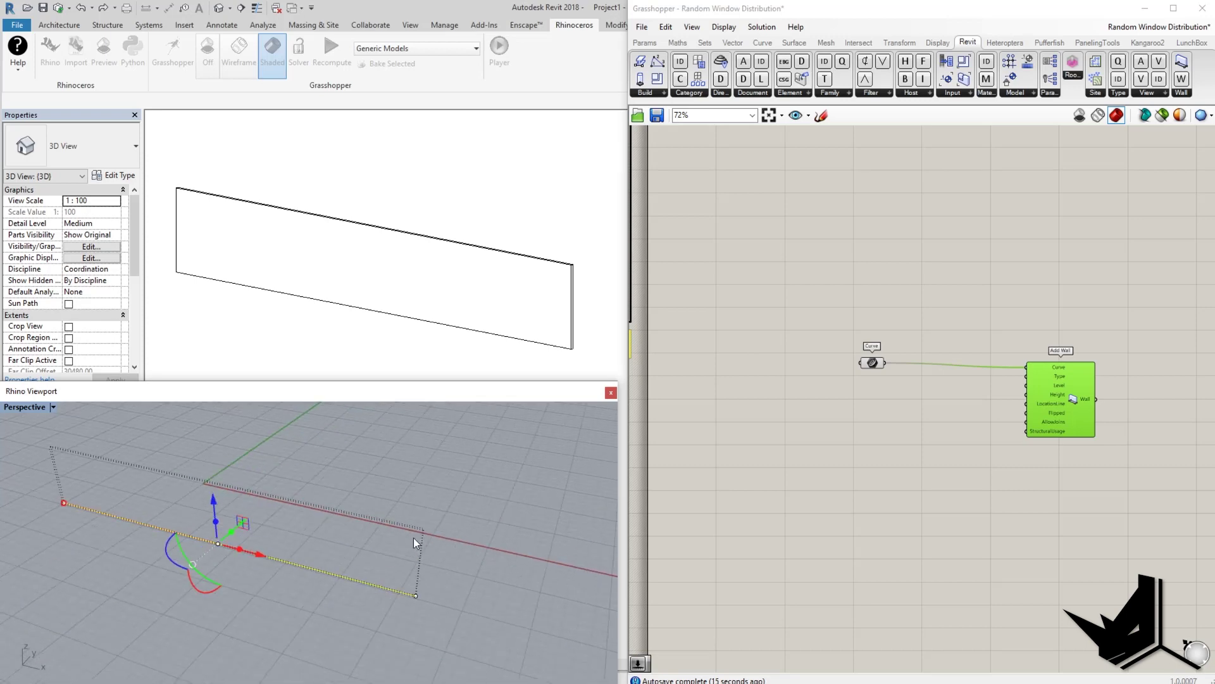
Step: Add a number slider set to 800 and connect it to the Height input of Add Wall
right_drag(915, 448, 886, 451)
drag(842, 365, 805, 366)
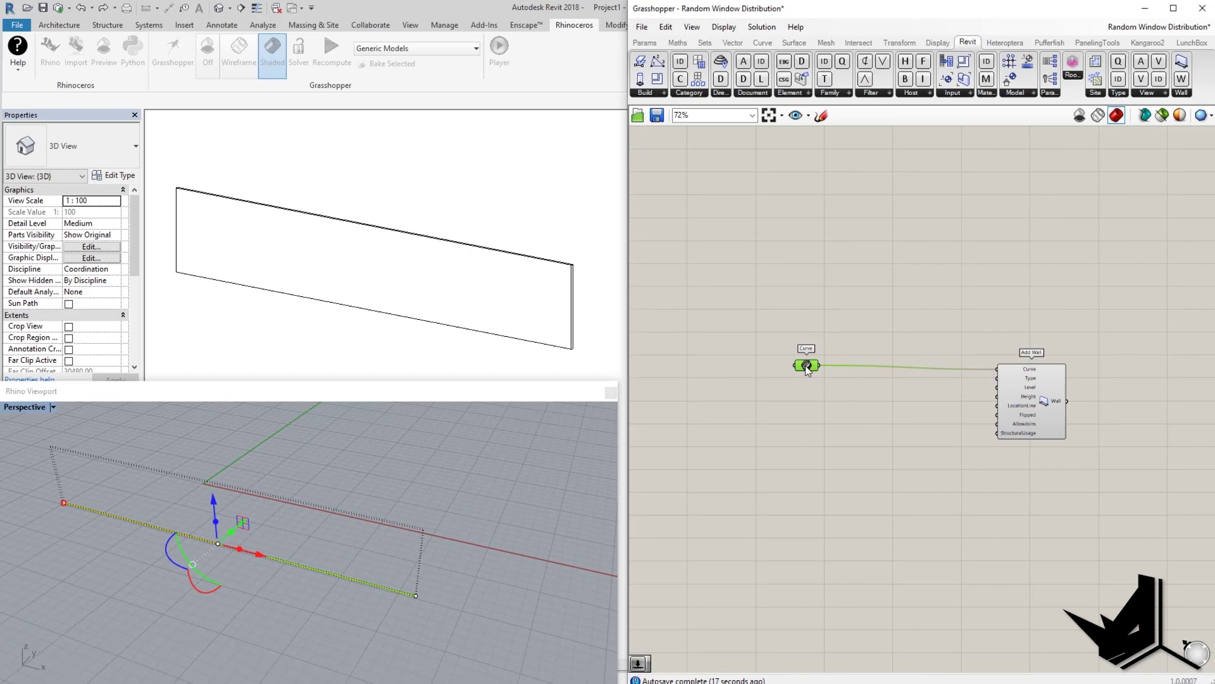
double_click(872, 395)
text(800)
key(Return)
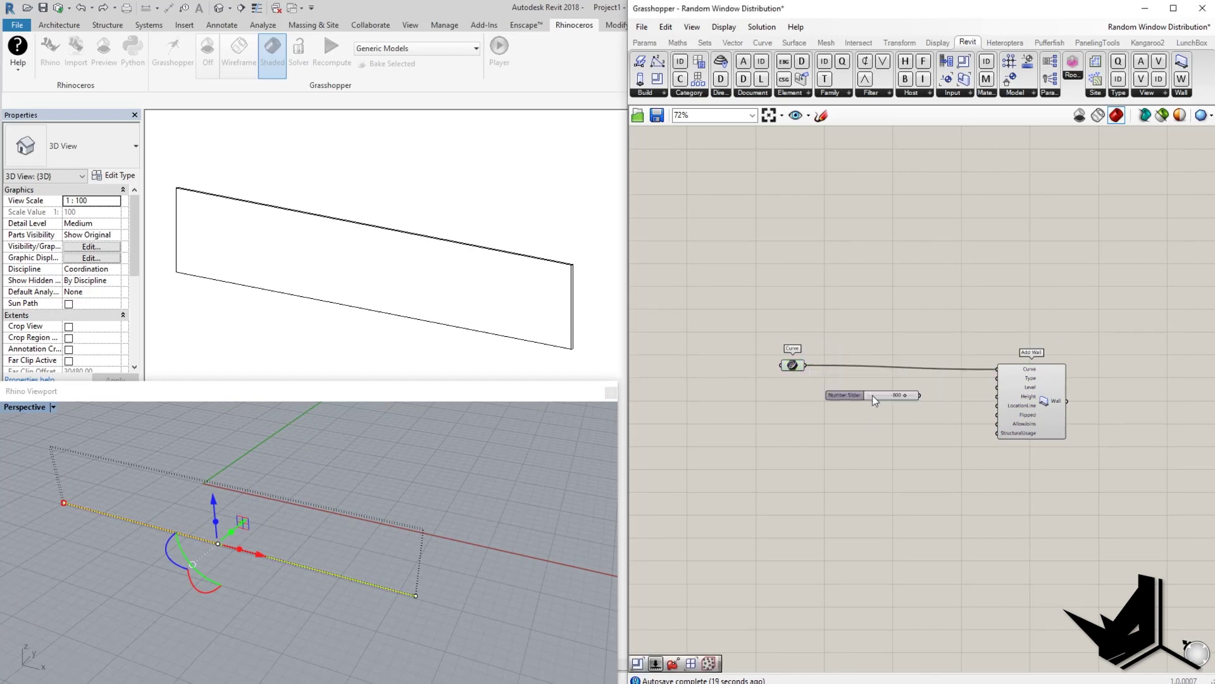
drag(921, 396, 992, 400)
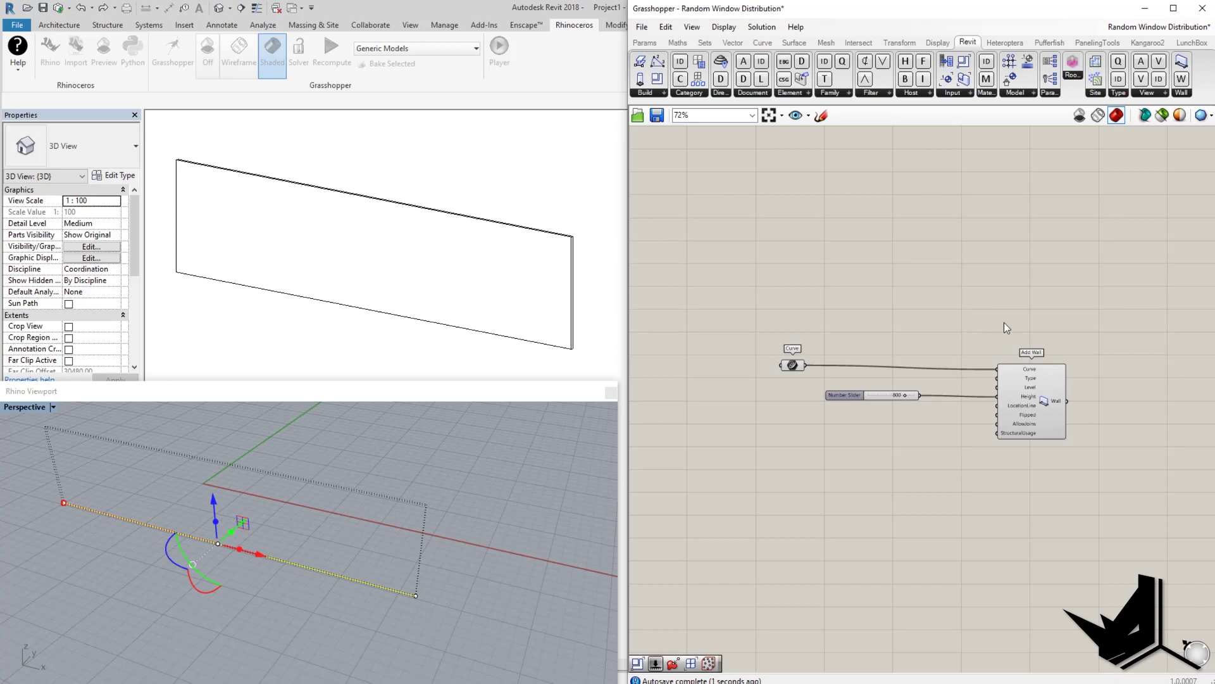
drag(895, 397, 904, 400)
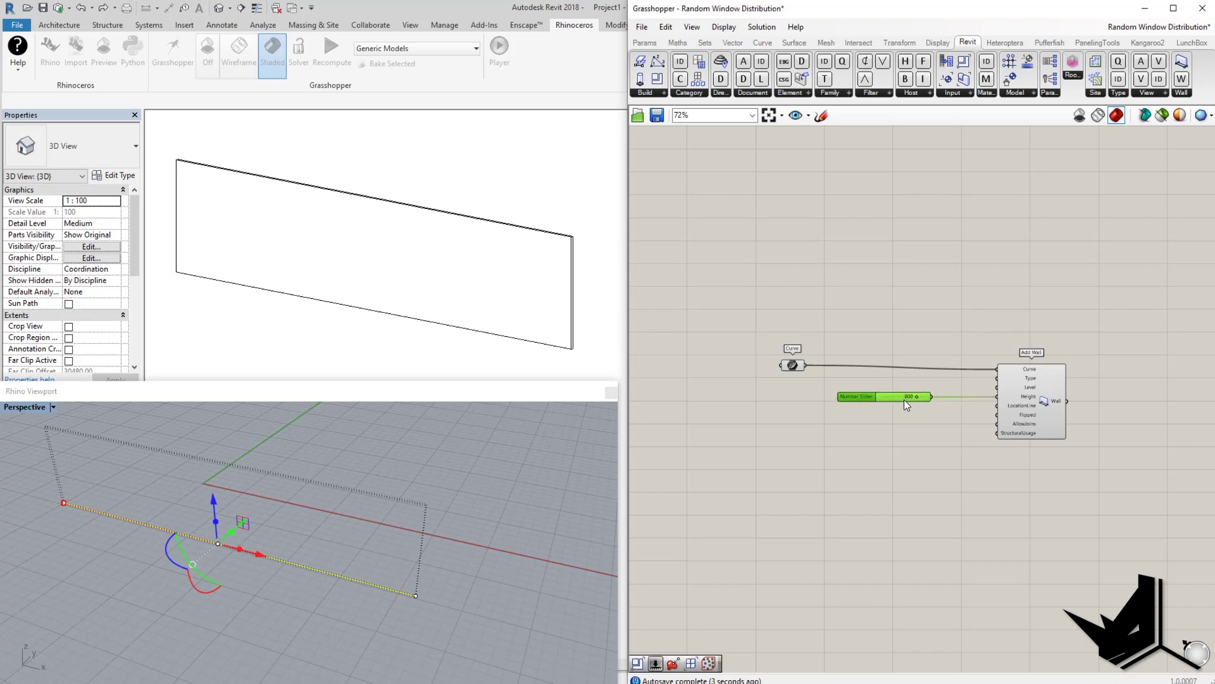
Step: Place a Model Categories Picker just below the Curve parameter
right_drag(792, 511, 876, 520)
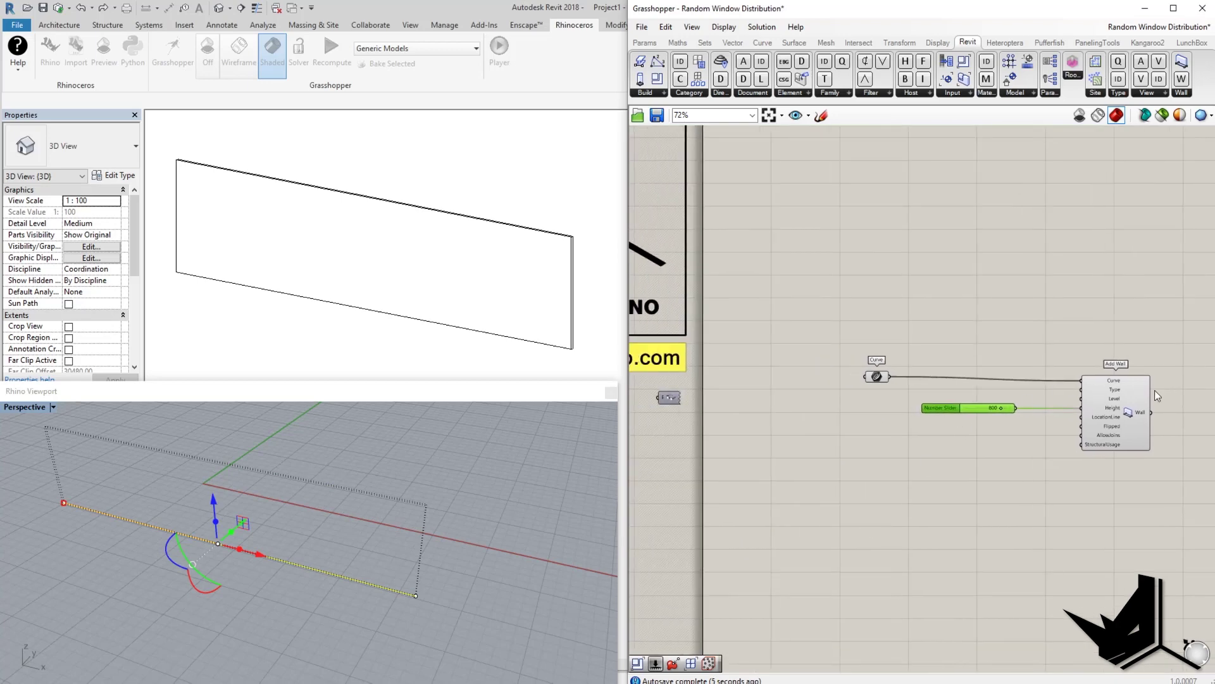
scroll(1097, 391, up, 2)
right_drag(883, 427, 834, 431)
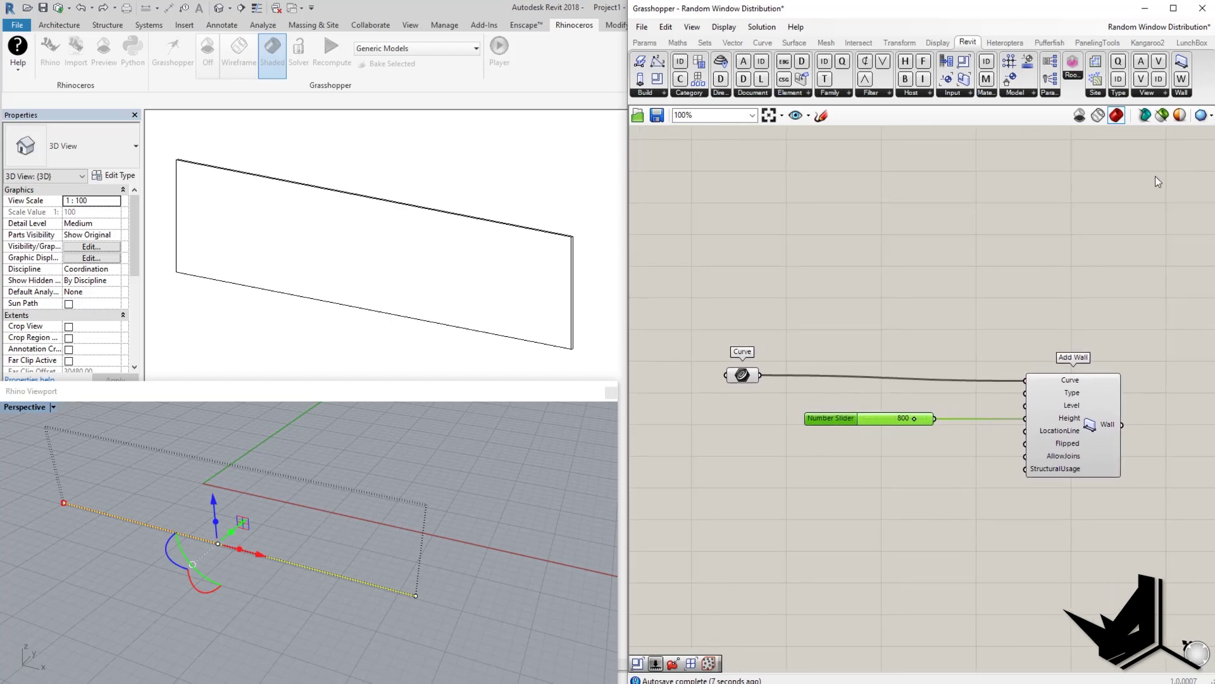
click(962, 93)
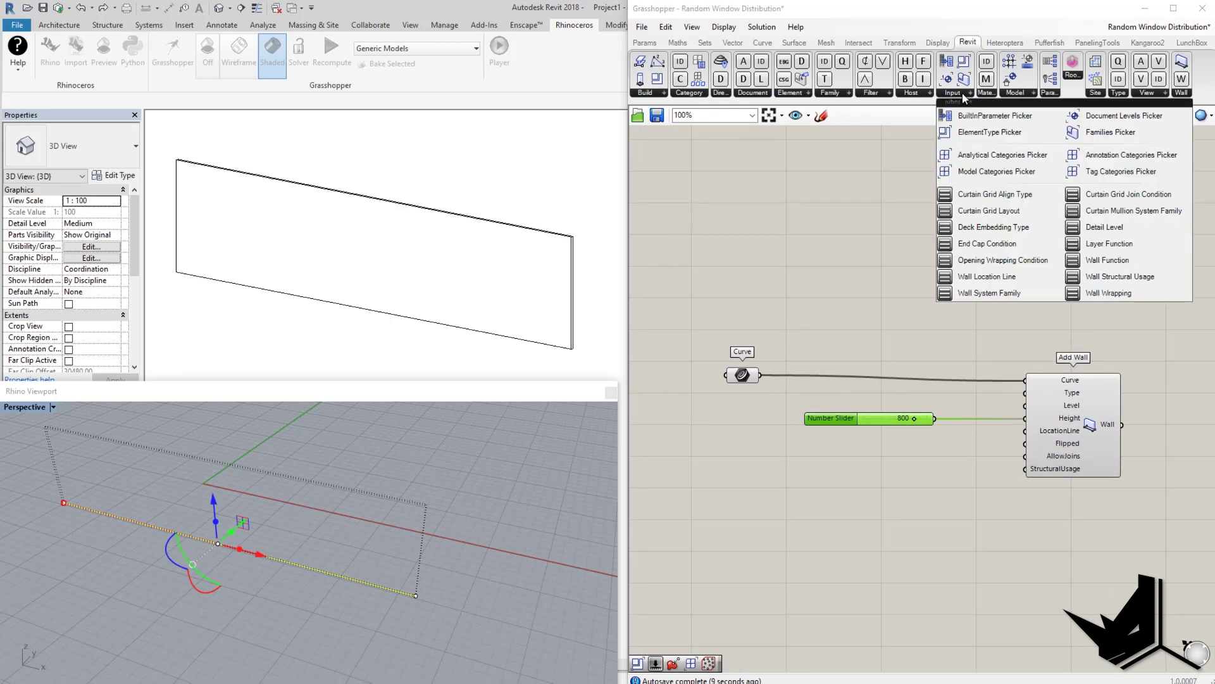
click(992, 175)
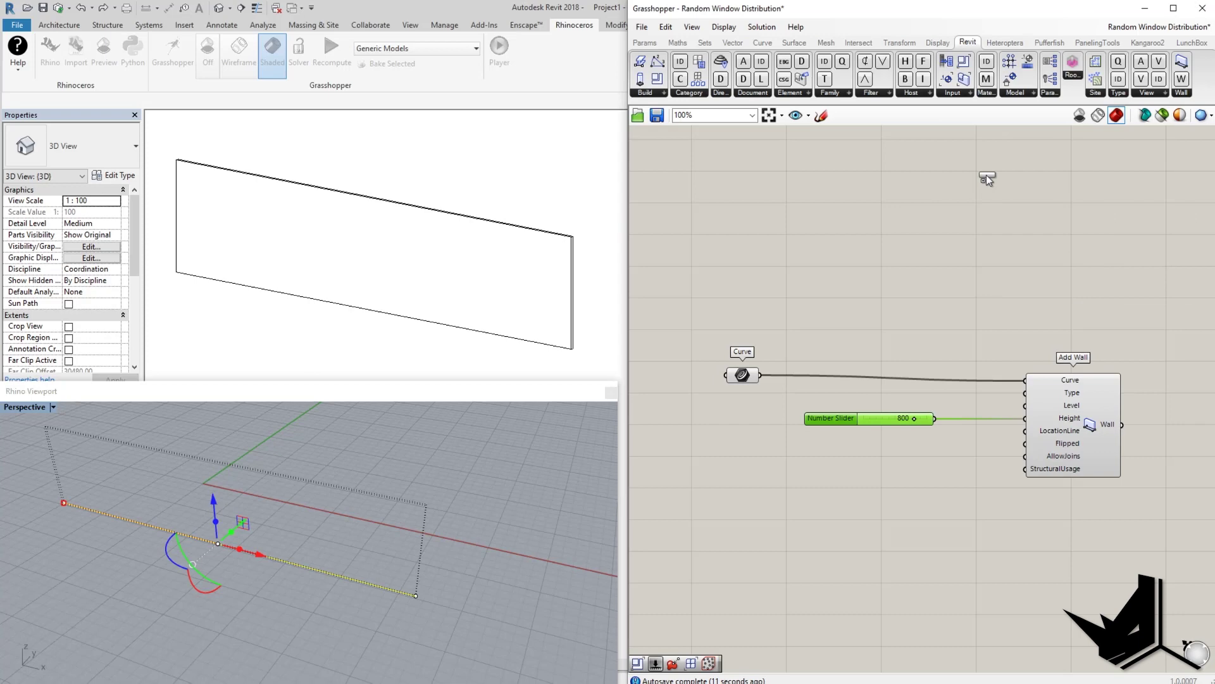
click(675, 408)
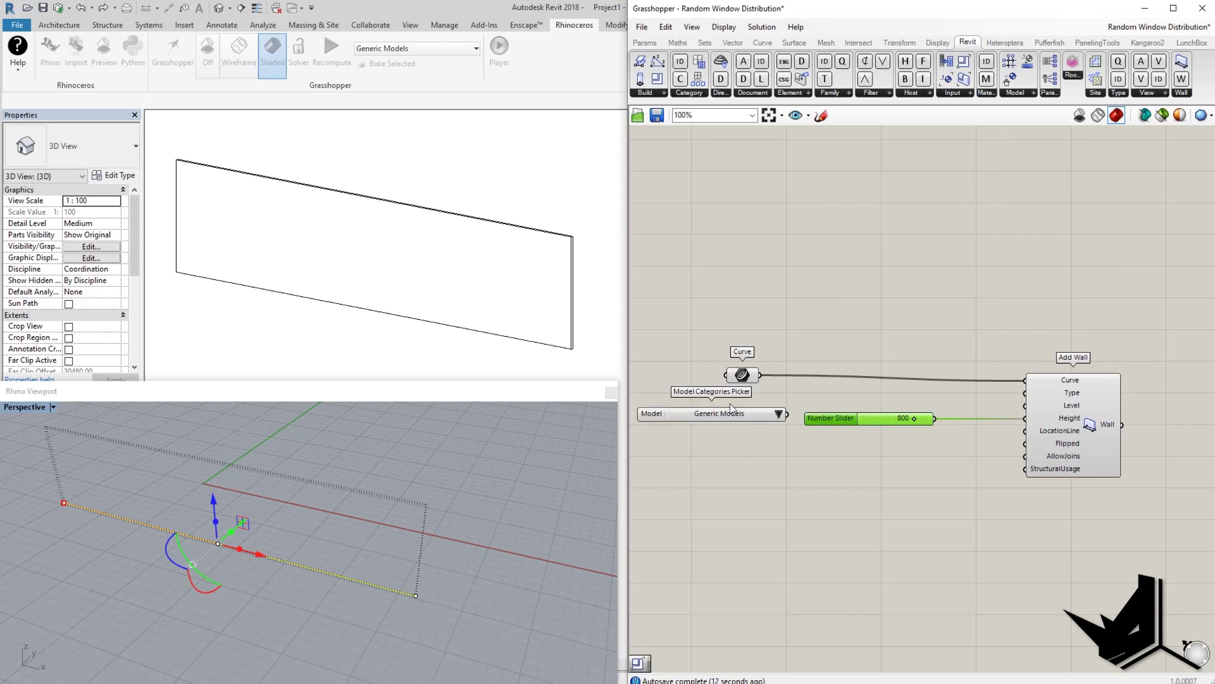
Step: Place an ElementType Picker between the Model Categories Picker and Add Wall, moving the height slider below it
click(972, 93)
click(989, 134)
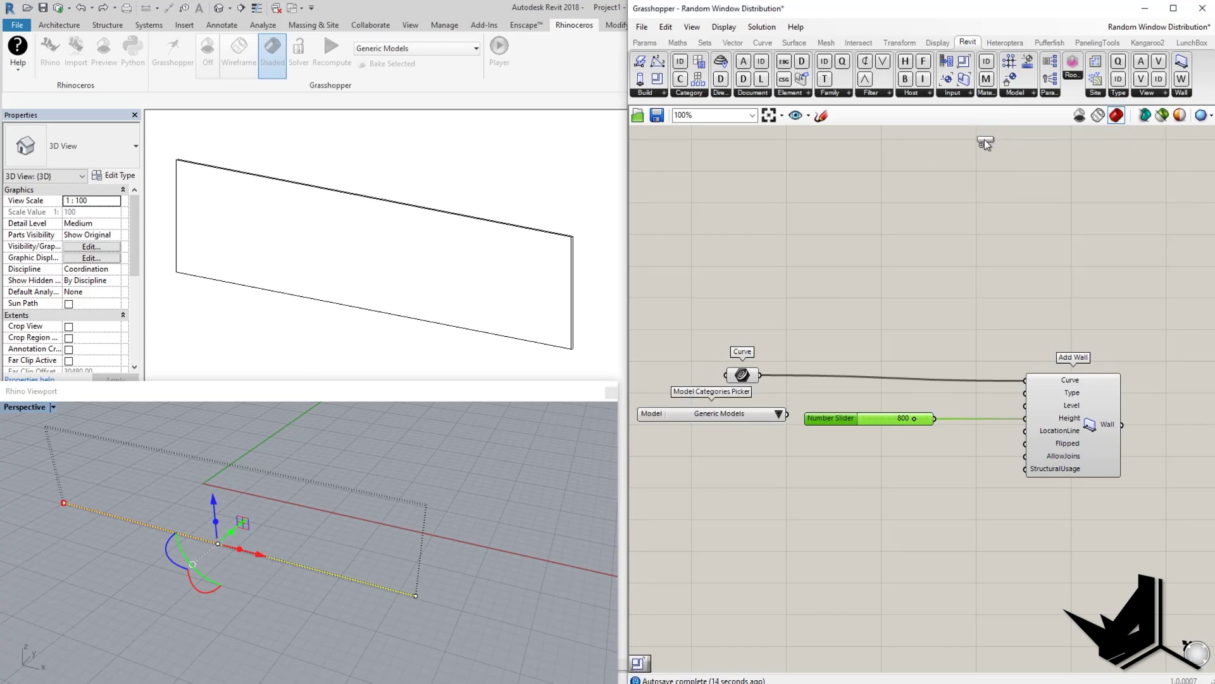
click(858, 393)
drag(907, 419, 925, 481)
drag(868, 393, 881, 413)
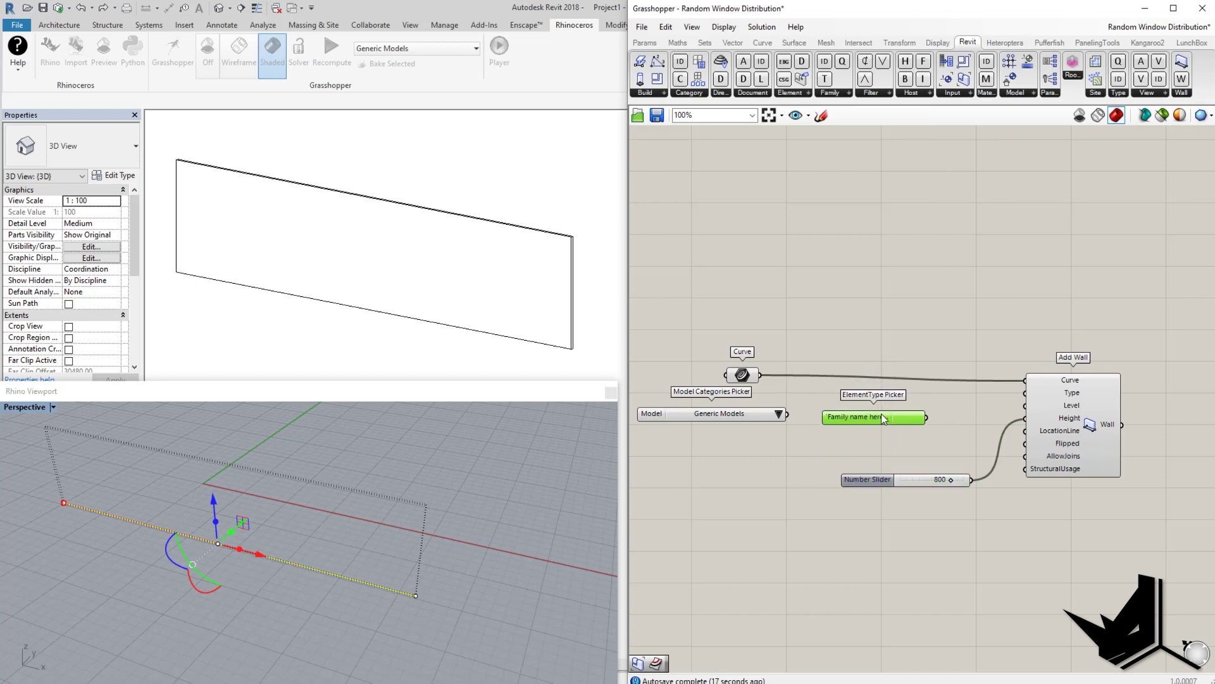
Step: Set the Model Categories Picker to Walls and connect it to the ElementType Picker
click(777, 414)
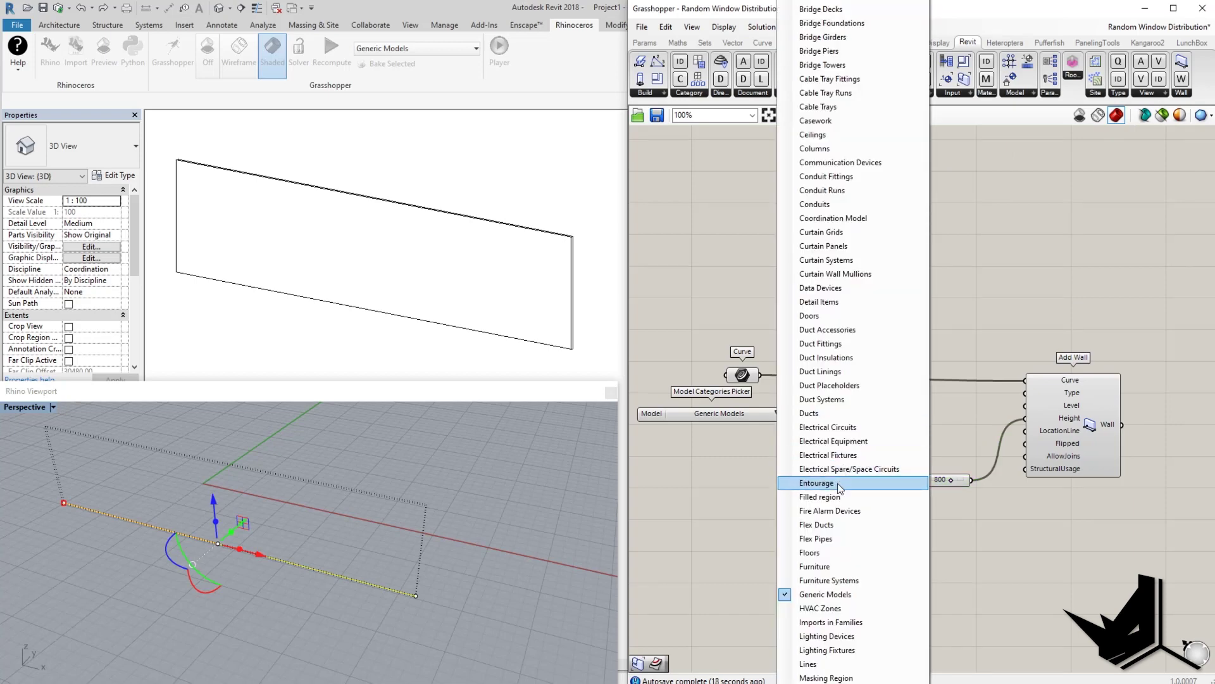
scroll(848, 341, down, 7)
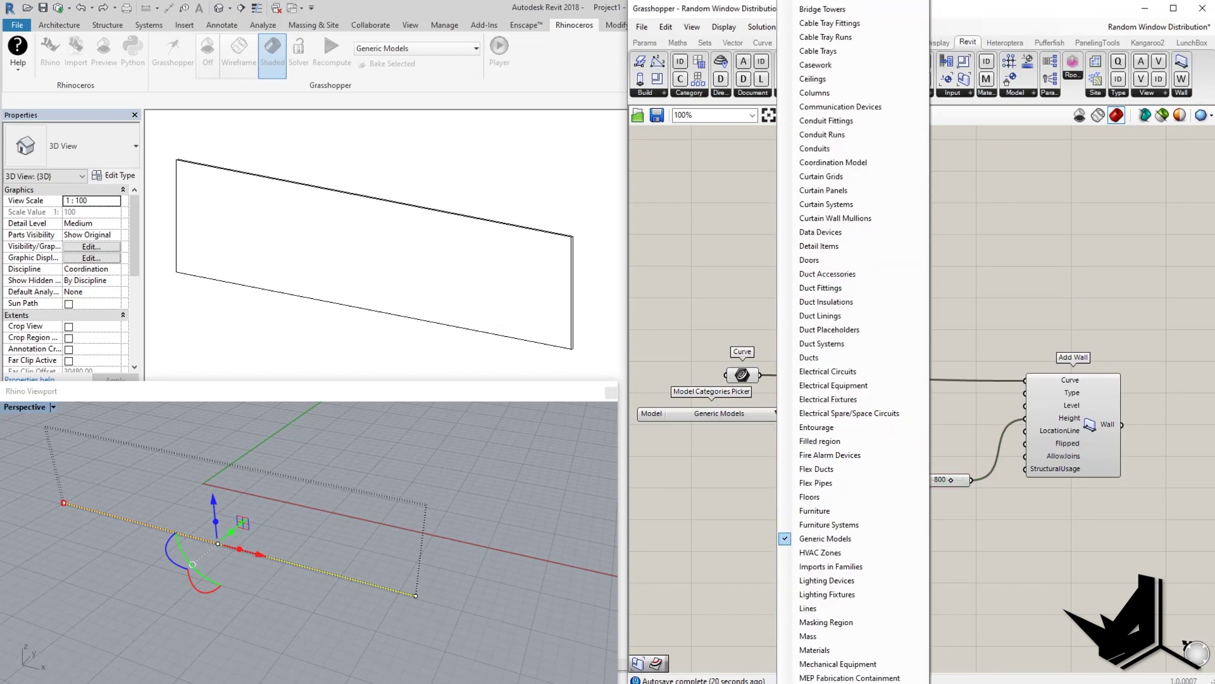
scroll(848, 342, down, 10)
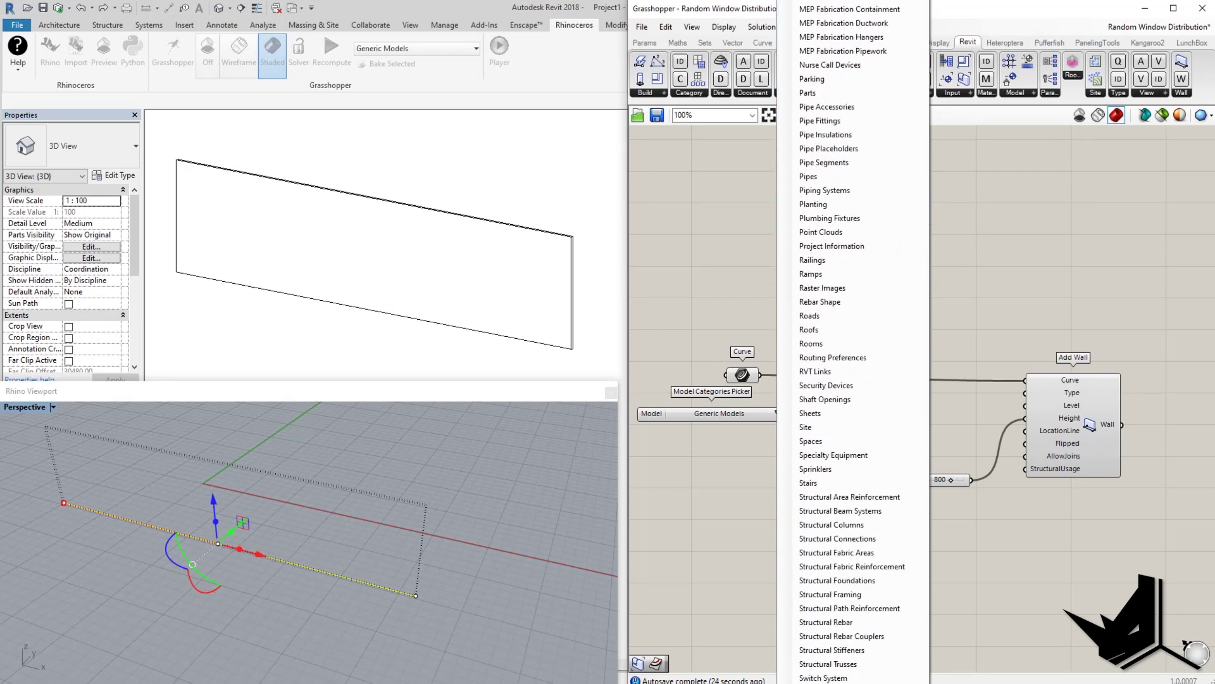
click(816, 652)
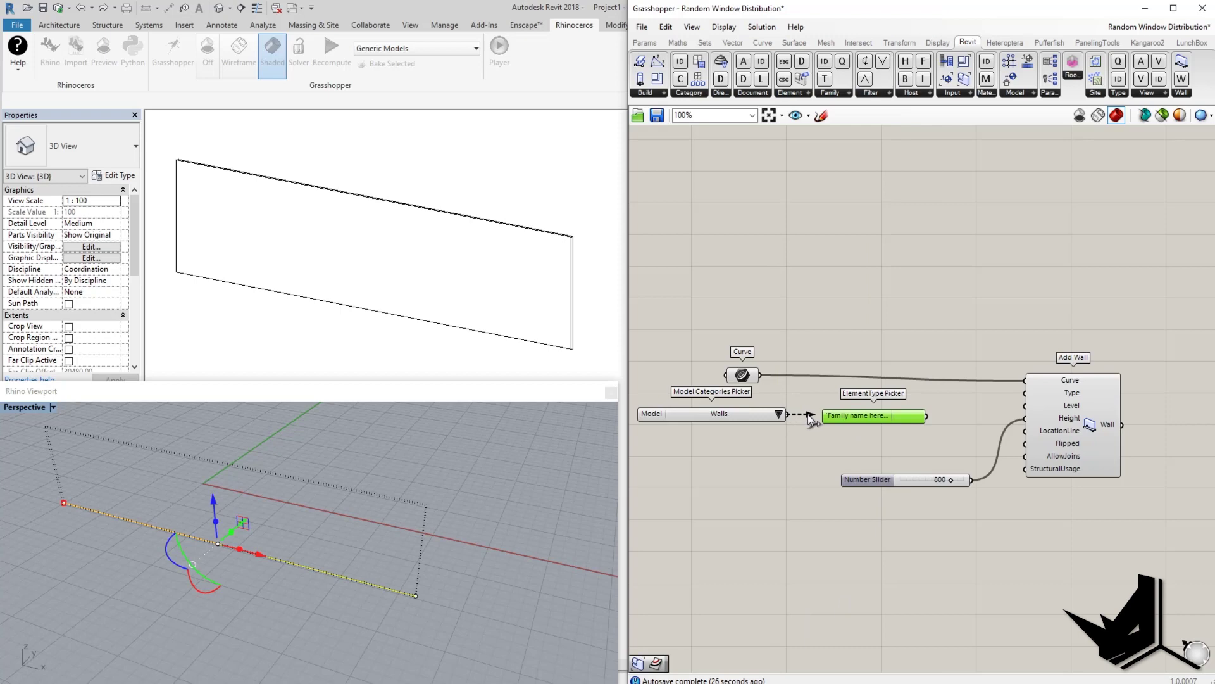
drag(807, 416, 823, 416)
Step: Position the ElementType Picker beside the Model Categories Picker and connect its output to the Type input of Add Wall
drag(948, 414, 781, 408)
drag(864, 419, 830, 428)
click(955, 404)
click(938, 422)
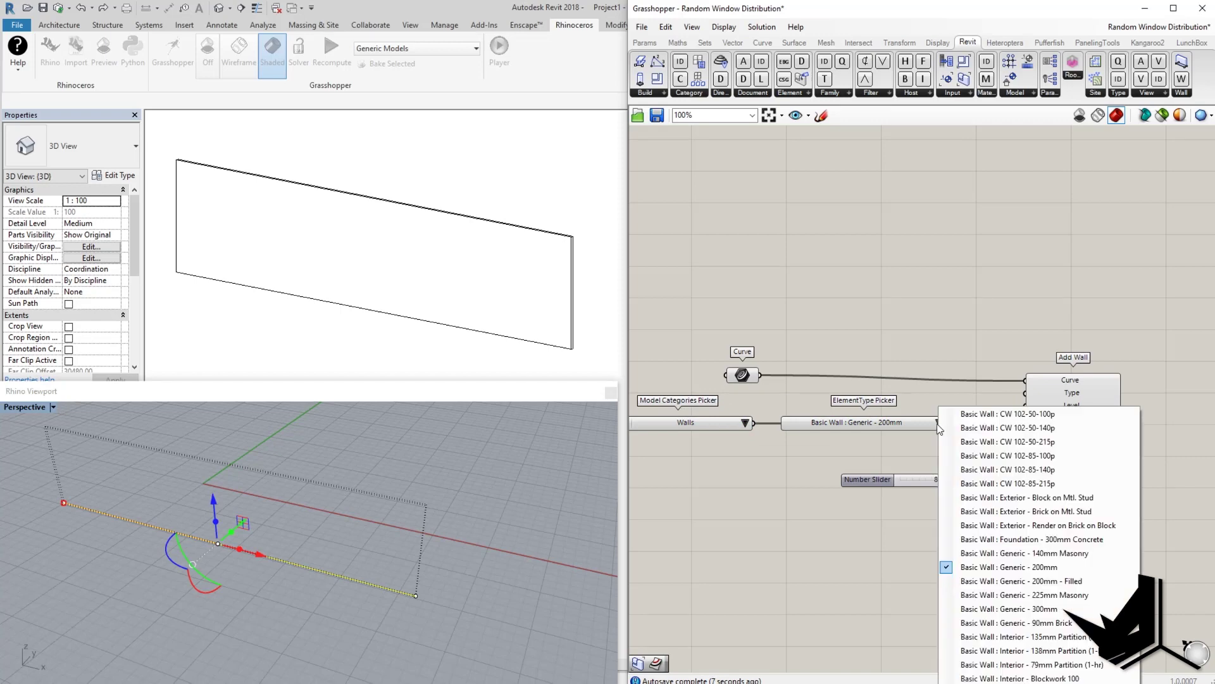
click(900, 611)
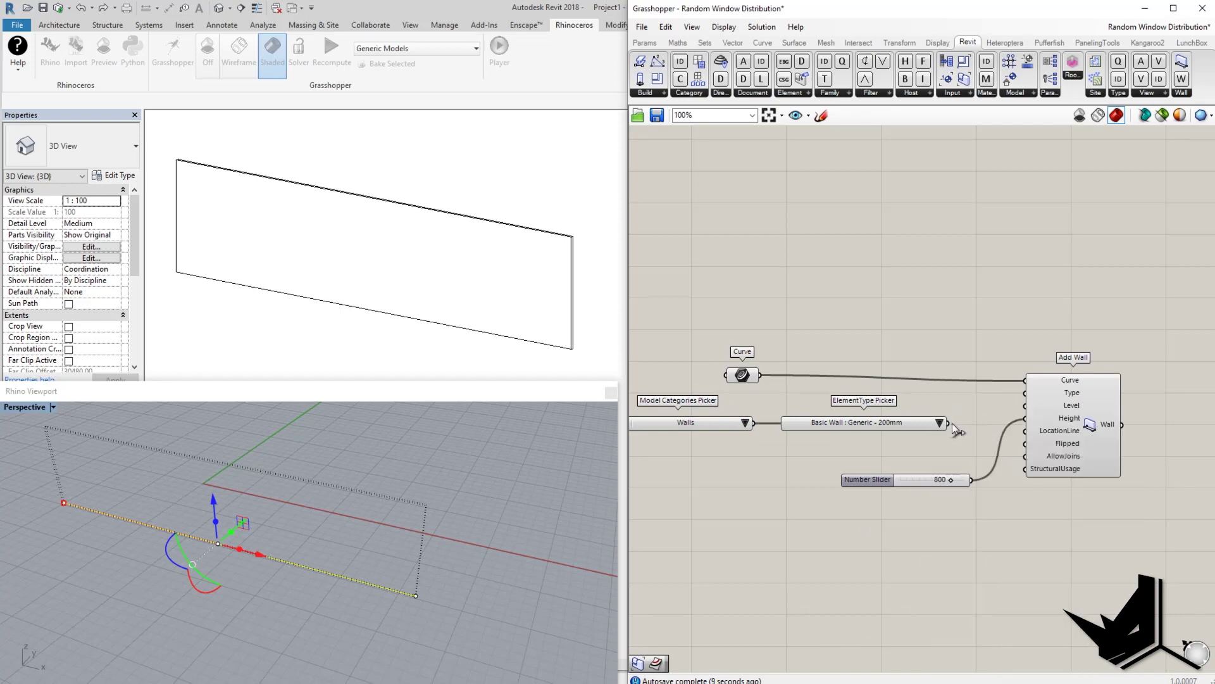
drag(949, 423, 1025, 393)
Step: Try the wall types Generic - 300mm and Foundation - 300mm Concrete, and return the ElementType Picker to Basic Wall : Generic - 200mm
click(933, 424)
click(939, 423)
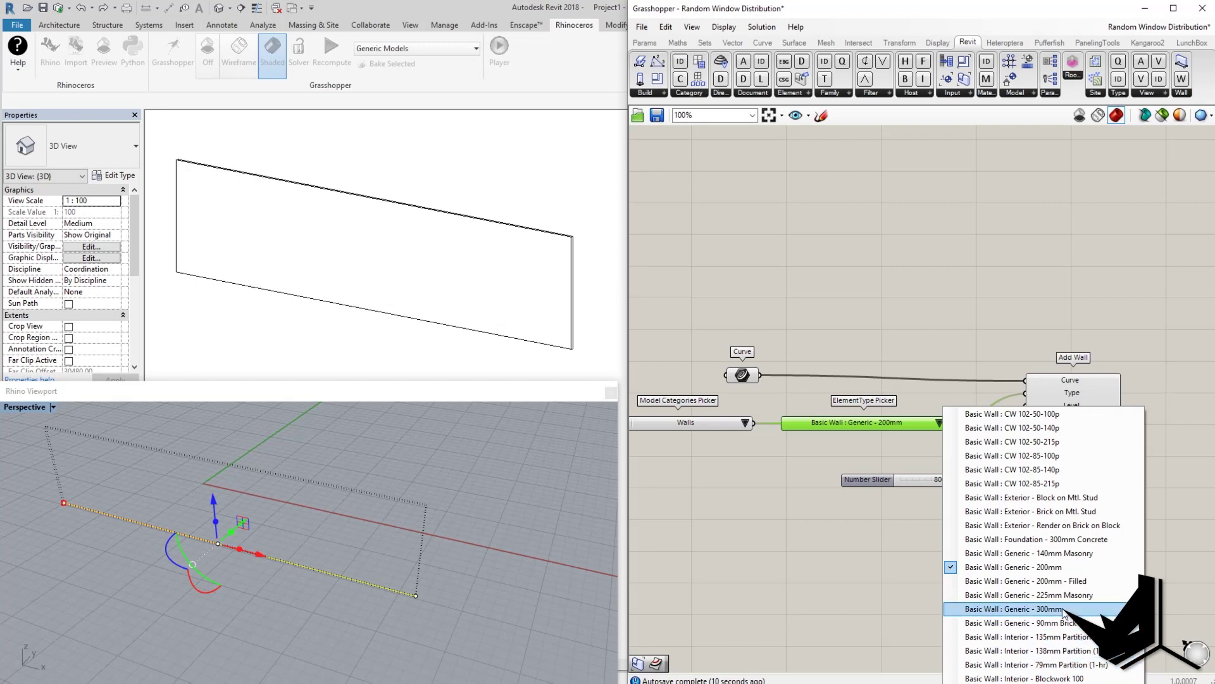
click(1013, 609)
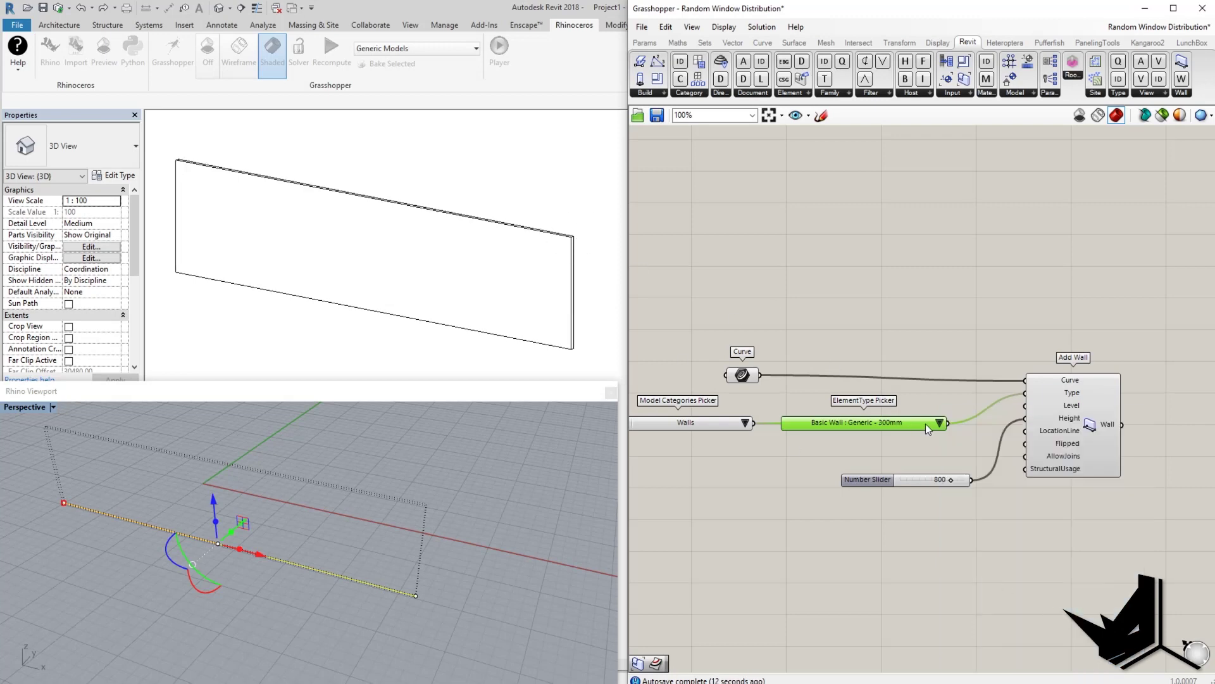
click(940, 424)
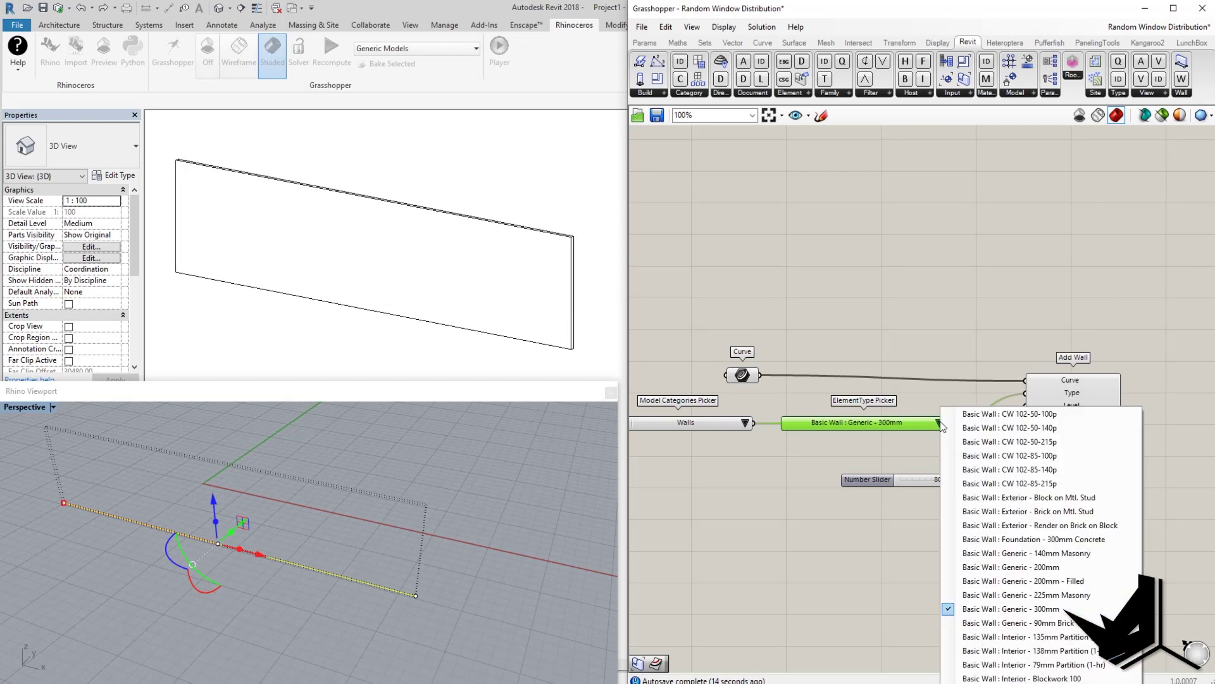
click(1078, 541)
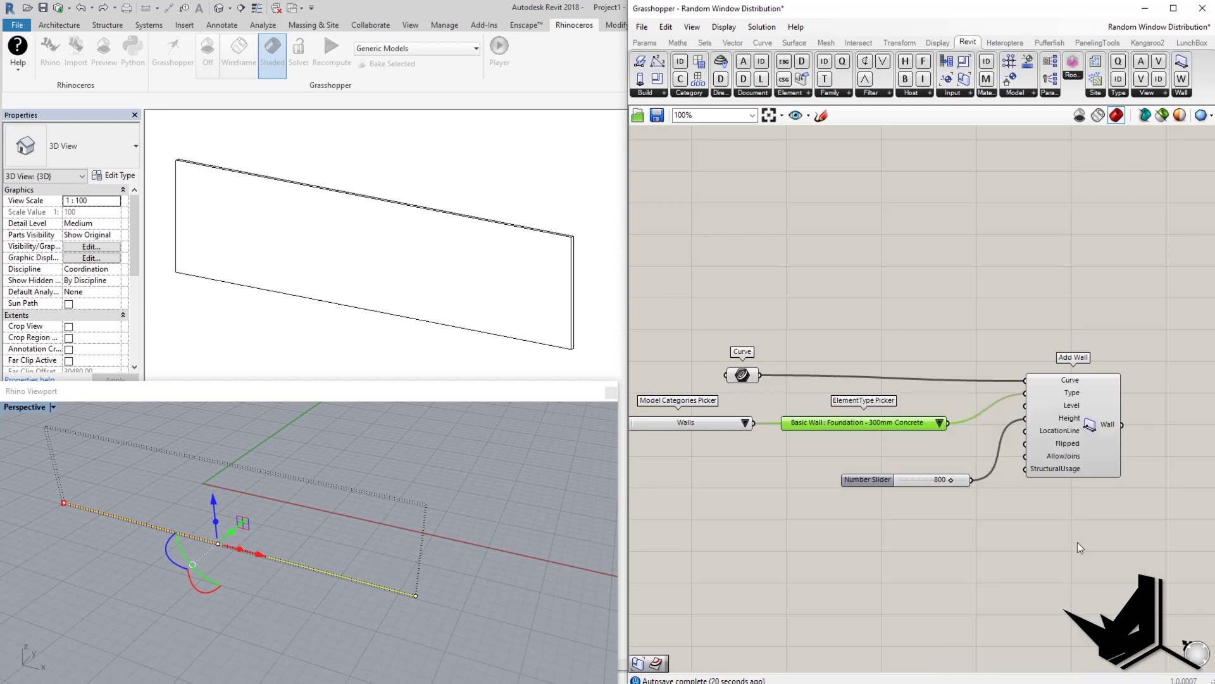
click(941, 423)
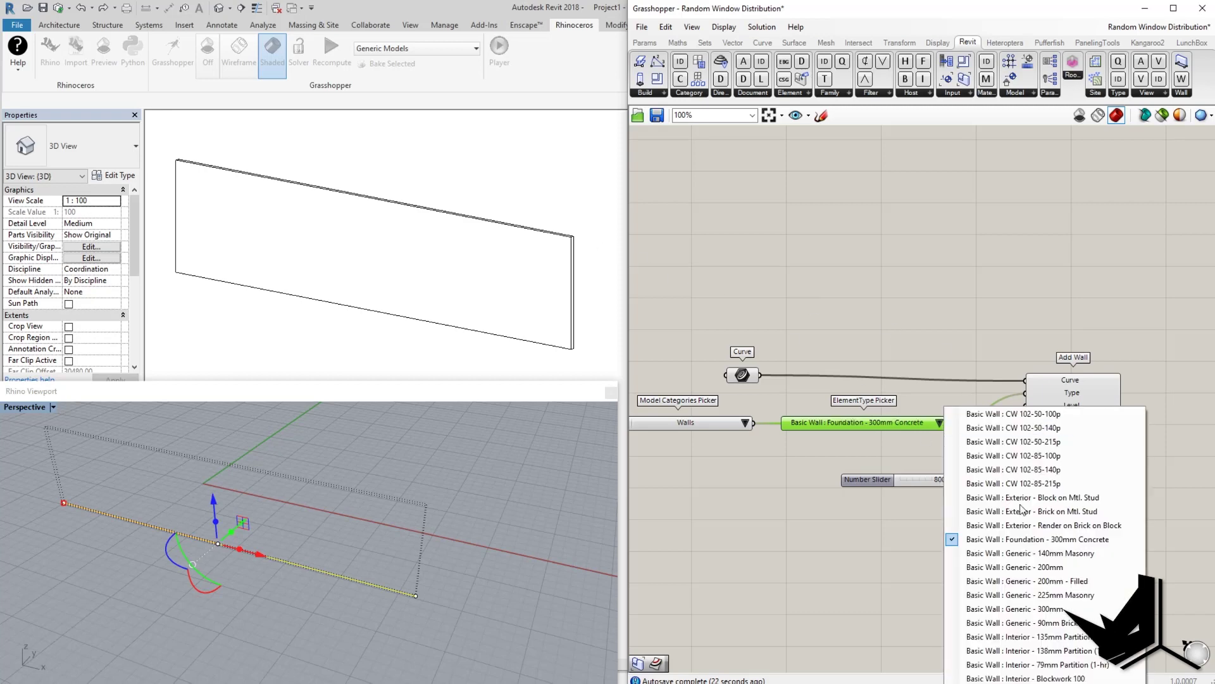
click(1005, 567)
Step: Switch to the Rhino viewport and place a single point in front of one end of the wall's base curve
scroll(884, 459, down, 4)
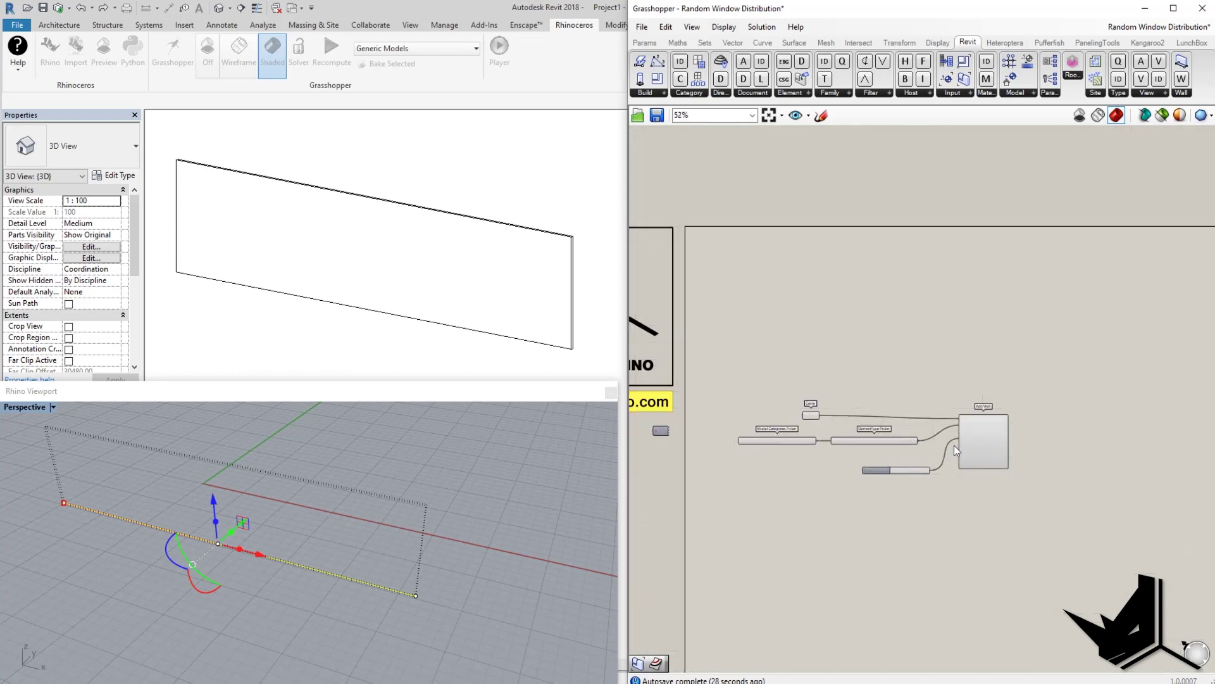
right_drag(191, 495, 418, 519)
click(370, 468)
right_drag(370, 469, 351, 549)
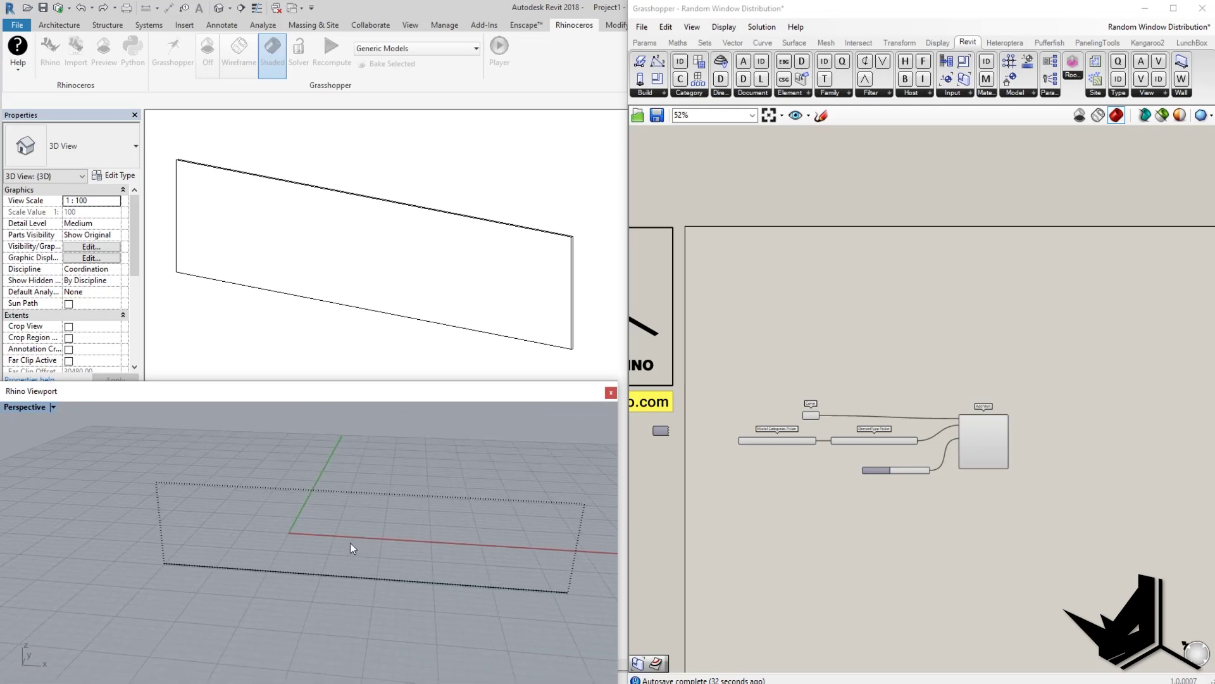
text(Point)
key(Return)
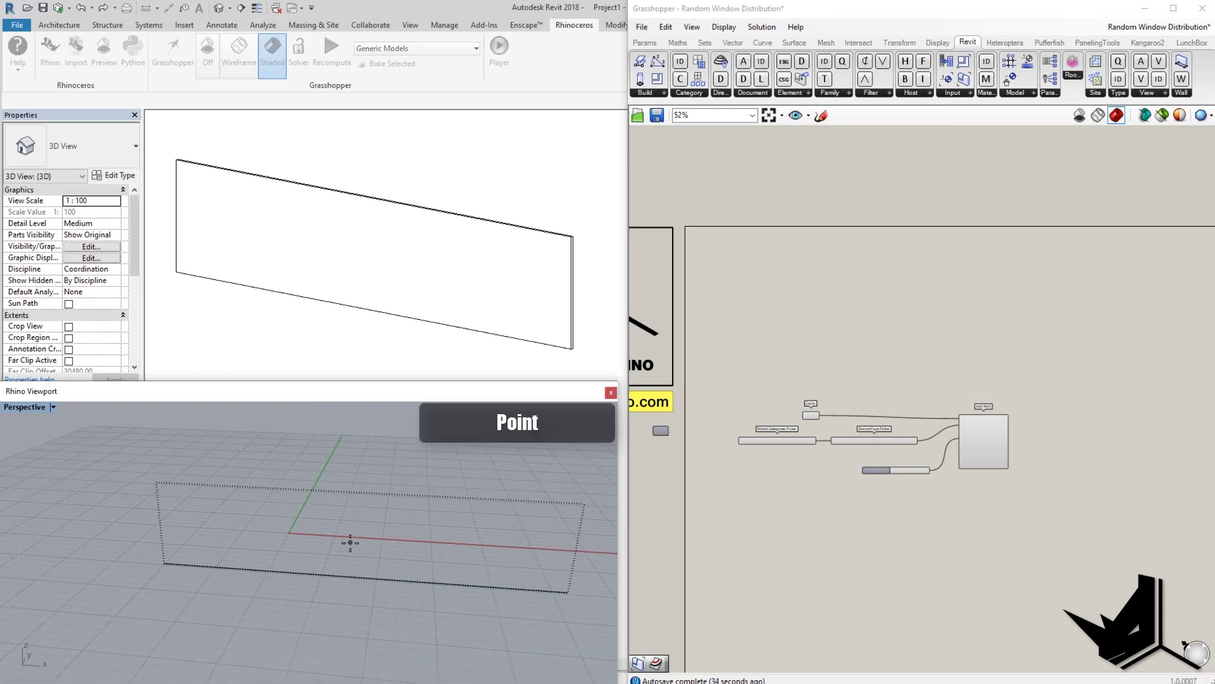
click(177, 605)
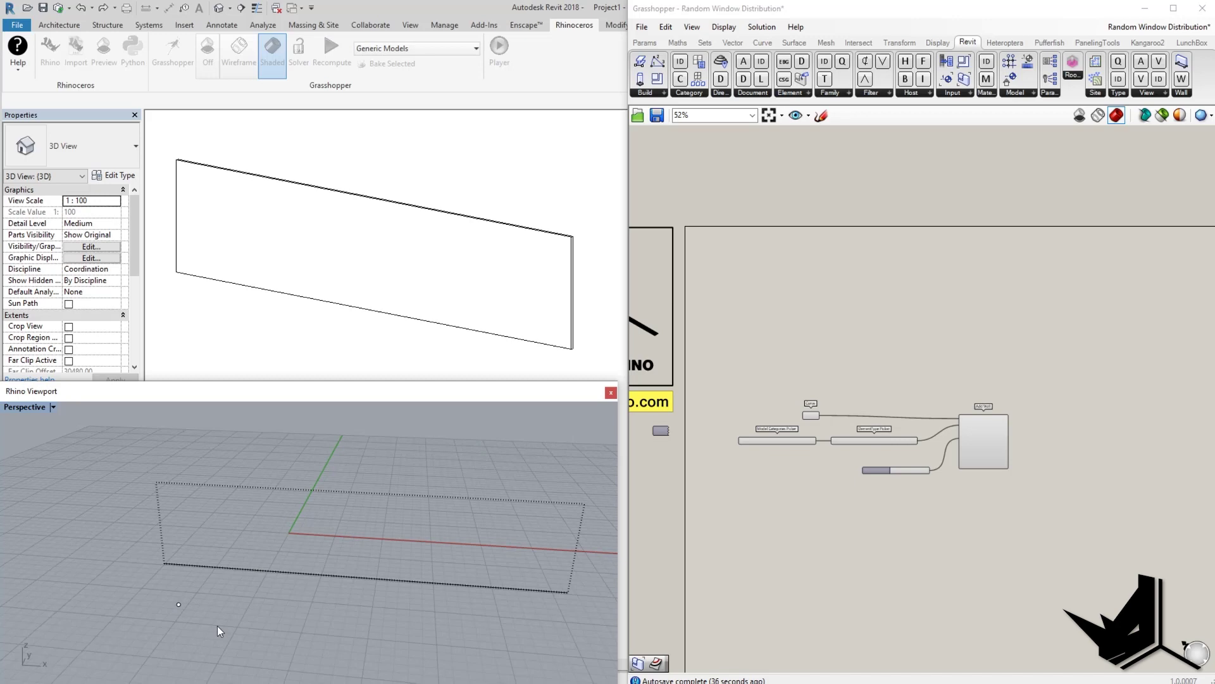
Step: Copy the point four times along the X direction to form a spaced row of five points in front of the wall
mouse_move(218, 625)
right_down()
mouse_move(214, 578)
mouse_move(223, 633)
right_up()
click(179, 612)
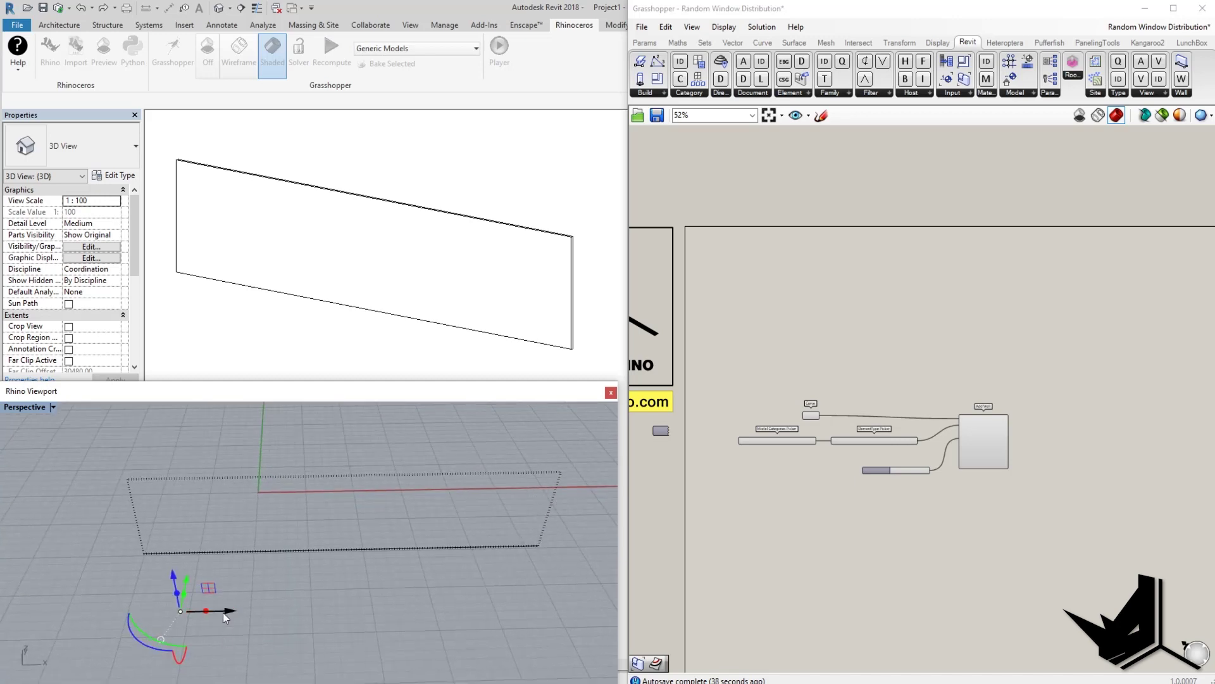
alt+drag(227, 611, 552, 609)
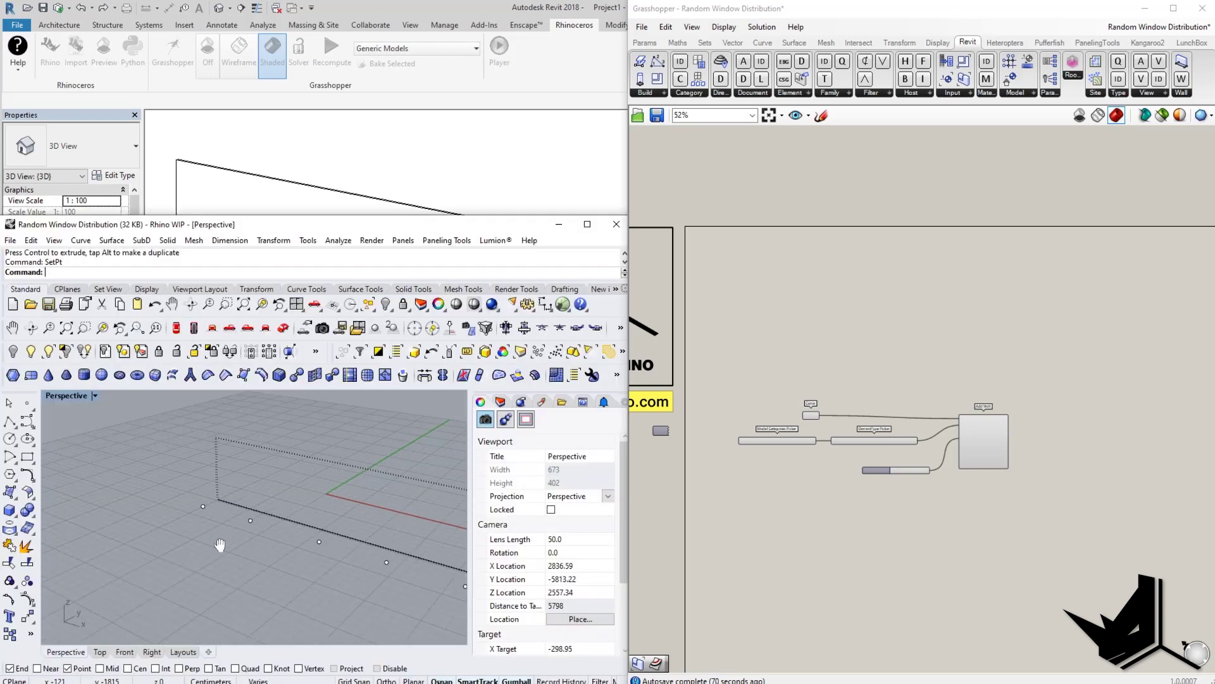
Step: Align all five points in world Y to the end of the wall's base curve with SetPt
mouse_move(218, 543)
right_down()
mouse_move(152, 542)
mouse_move(225, 561)
right_up()
drag(157, 457, 252, 588)
text(SetPt)
key(Return)
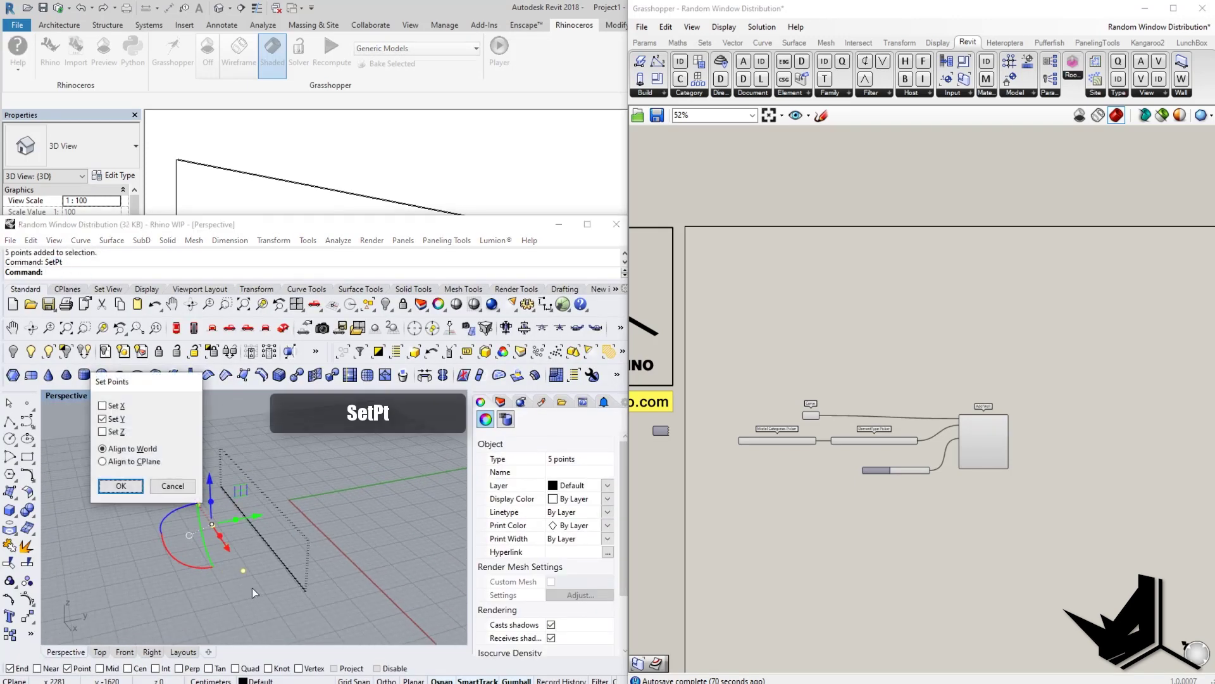
click(127, 483)
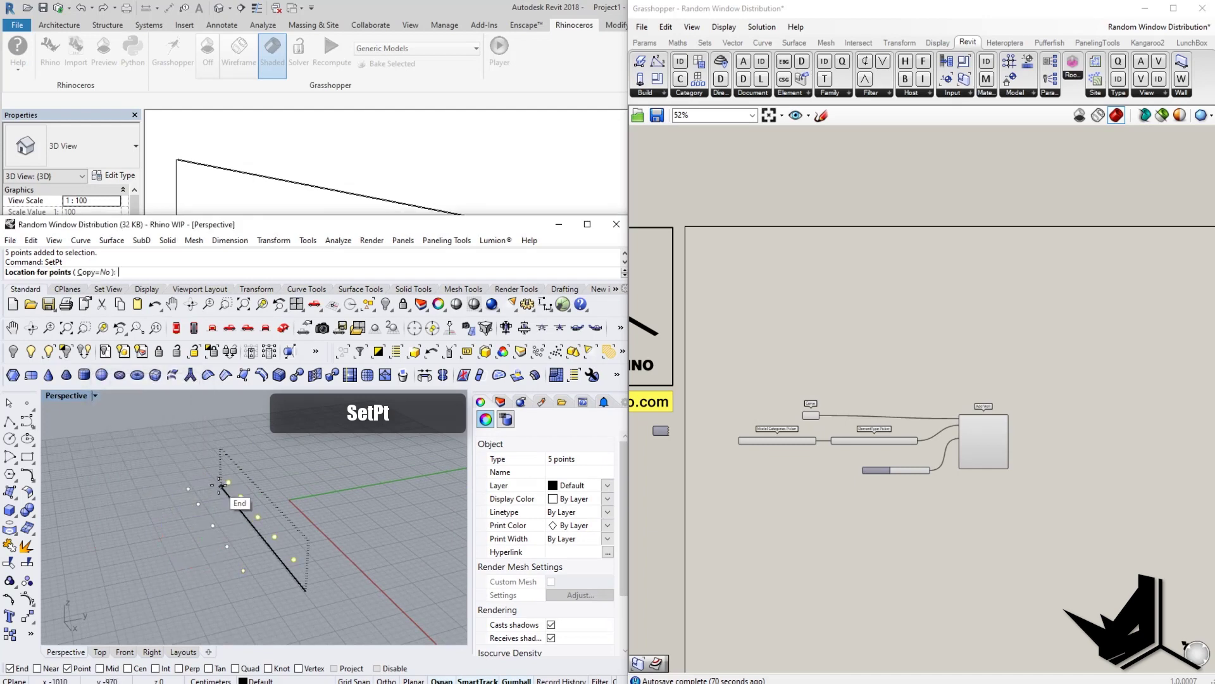
click(219, 486)
Step: Move the points individually within the wall's vertical plane so they are scattered at varied heights and spacings across the wall
right_drag(228, 525, 324, 499)
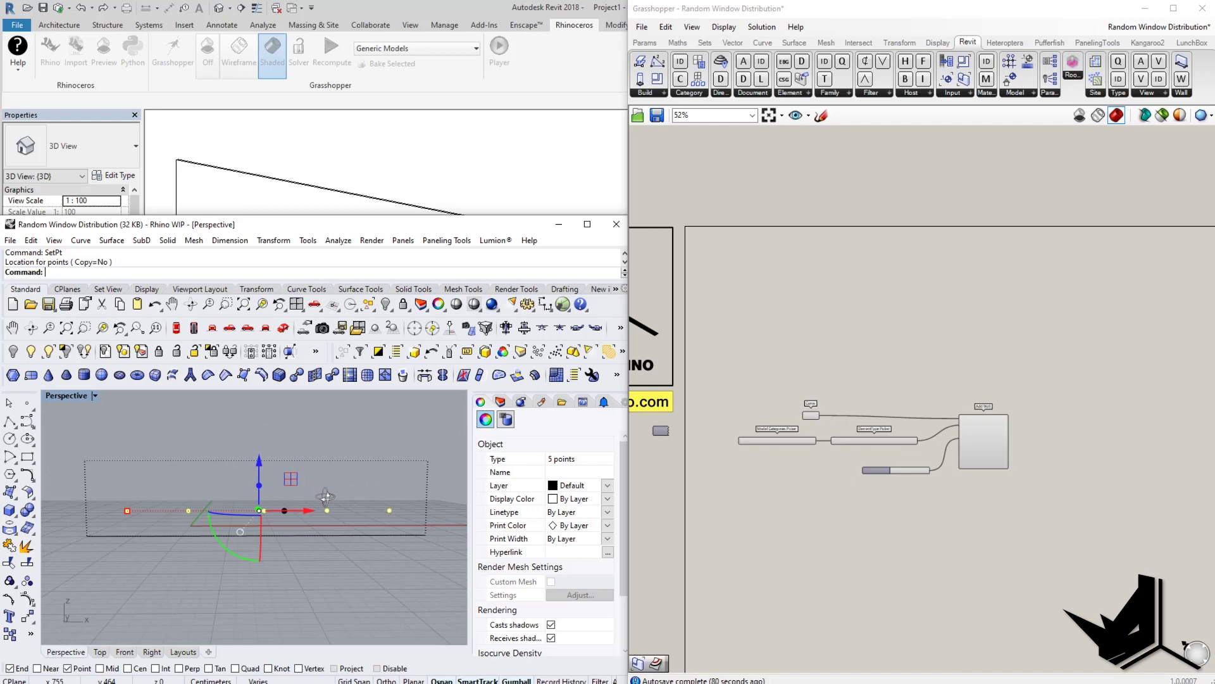
drag(105, 491, 152, 524)
right_drag(163, 519, 170, 516)
drag(170, 515, 191, 493)
drag(244, 490, 278, 526)
drag(290, 474, 261, 450)
drag(313, 496, 342, 526)
drag(352, 477, 321, 484)
drag(373, 485, 399, 517)
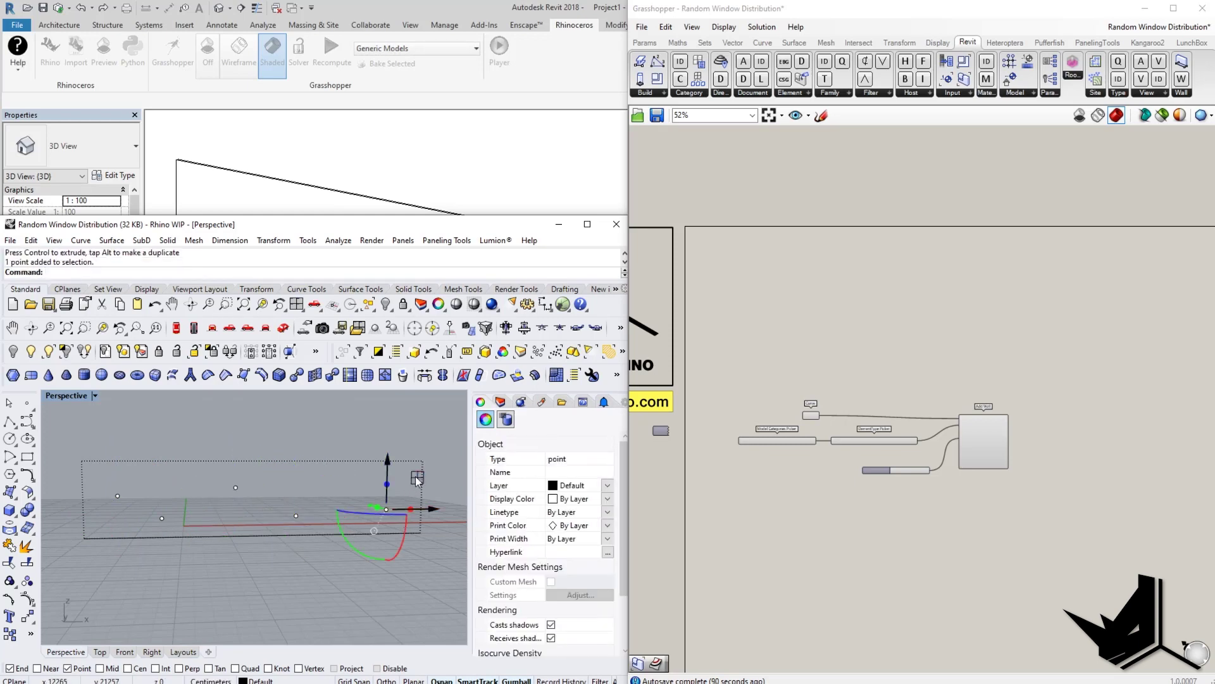
drag(418, 475, 404, 451)
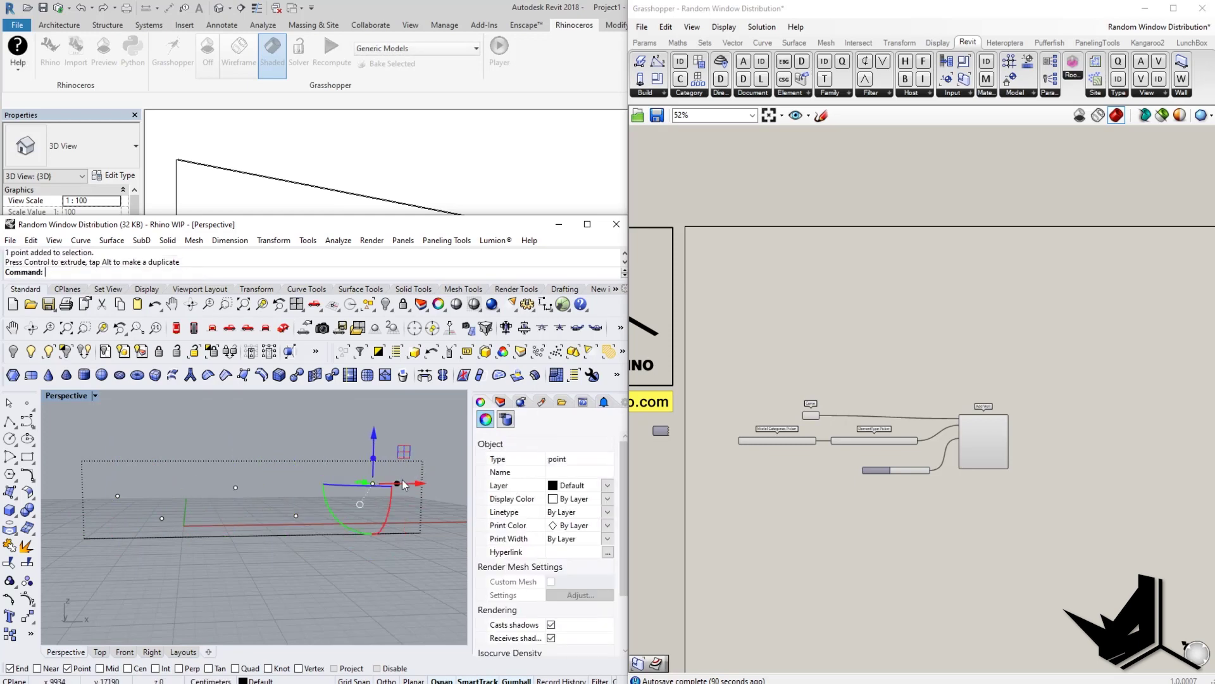
click(347, 482)
right_drag(347, 482, 256, 513)
scroll(254, 512, up, 6)
scroll(310, 517, down, 5)
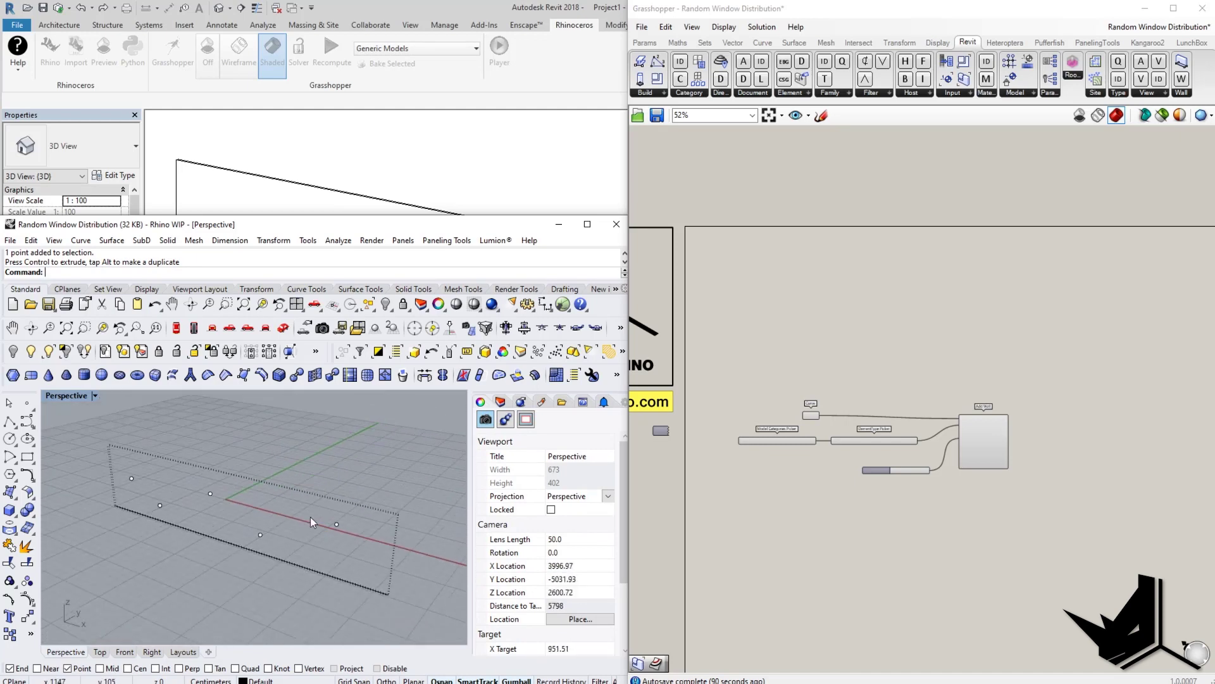
Step: Place a Point parameter in Grasshopper above the Curve parameter and reference the five Rhino points in it
double_click(837, 301)
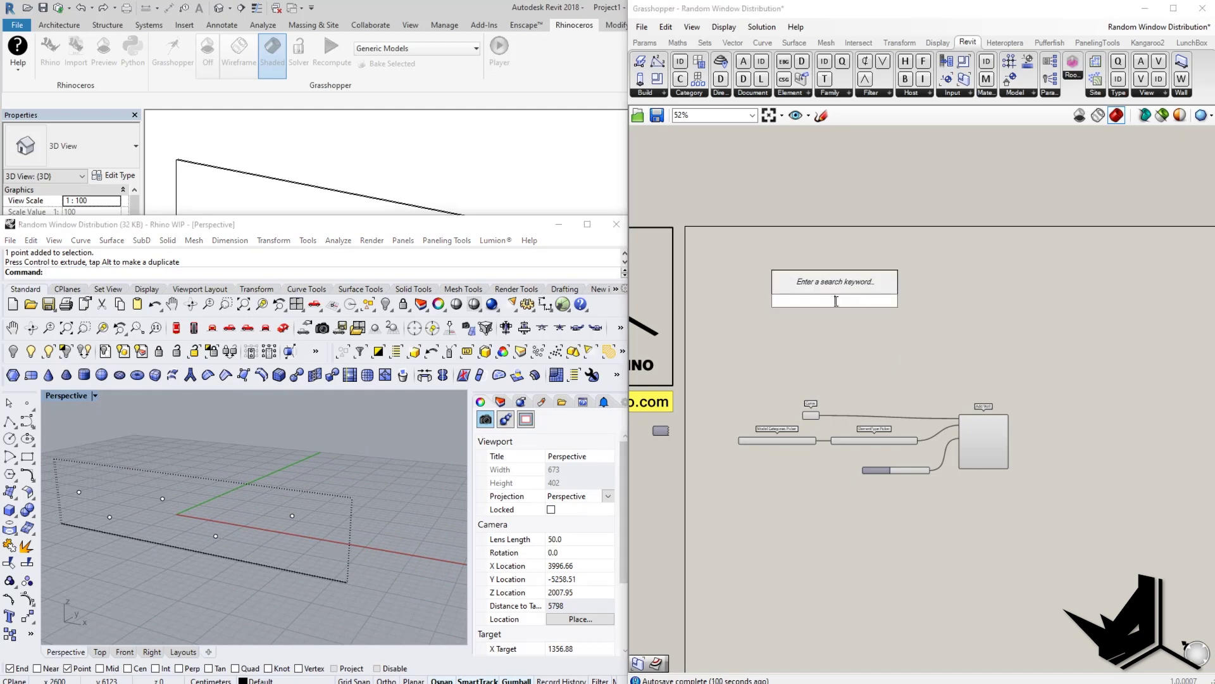
text(poin)
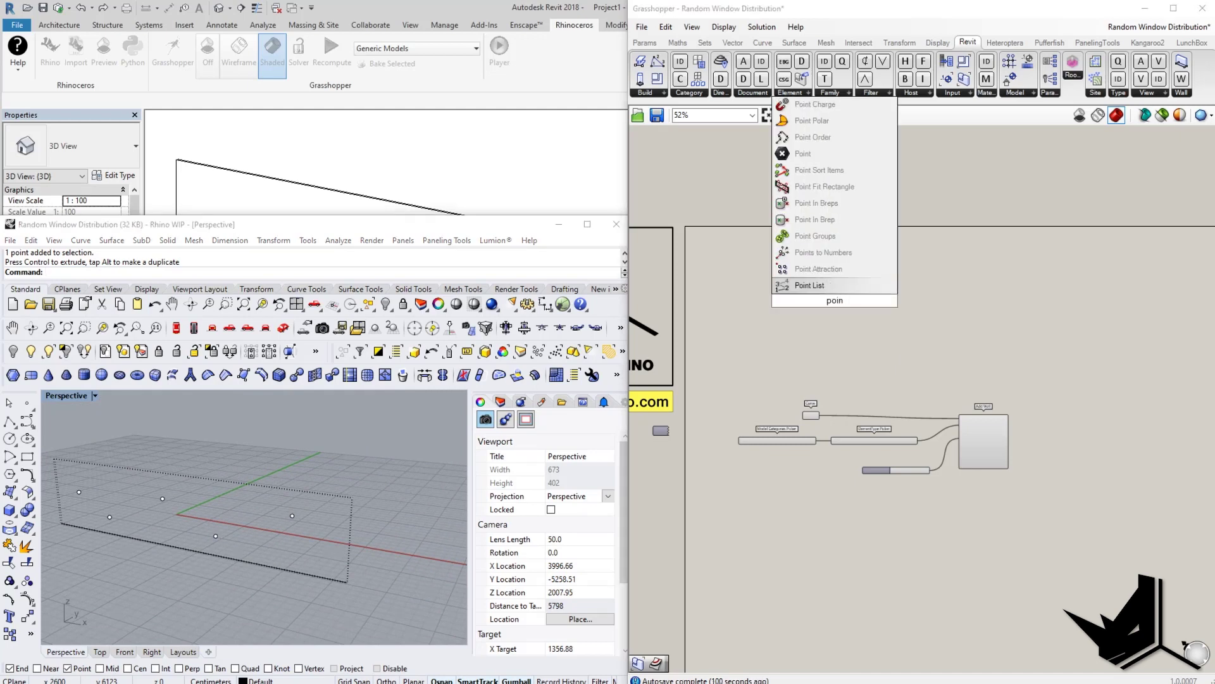
click(803, 154)
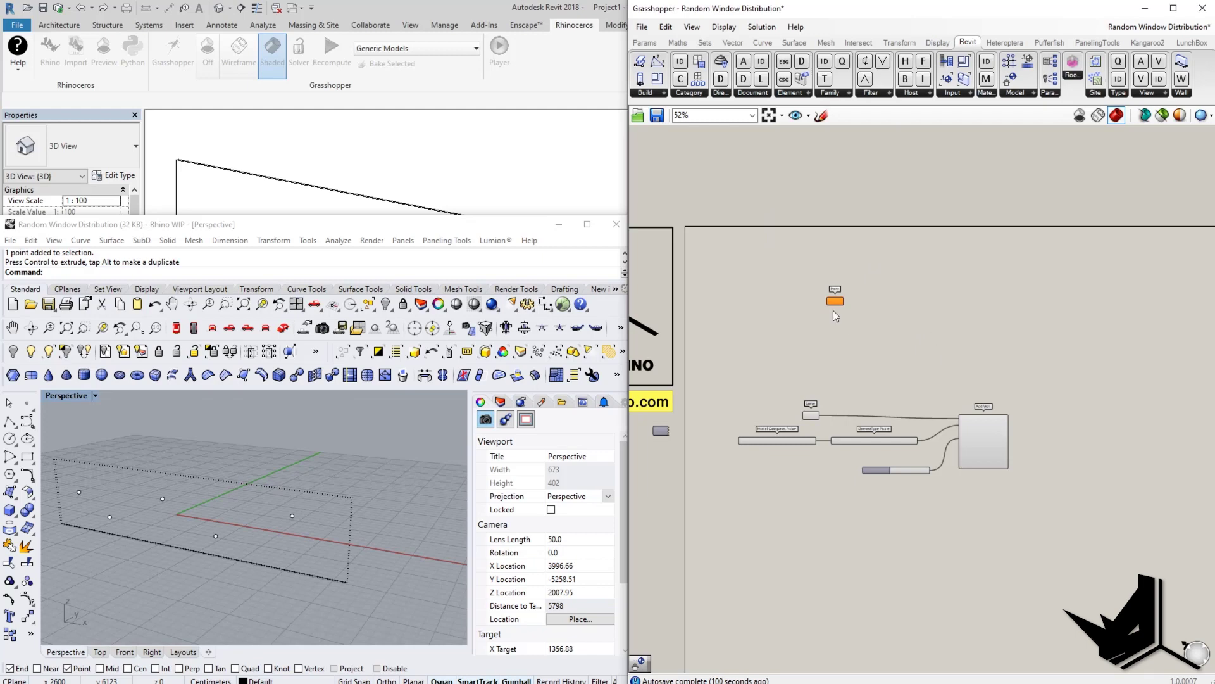
right_drag(228, 500, 310, 509)
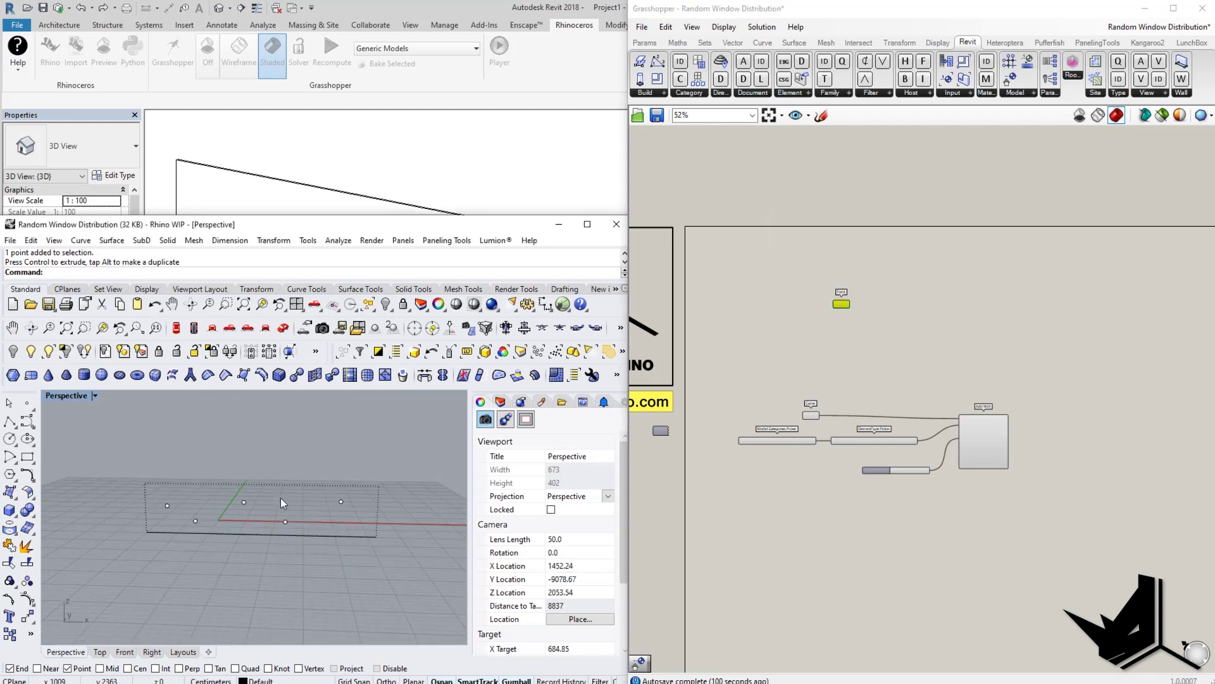
drag(143, 458, 361, 537)
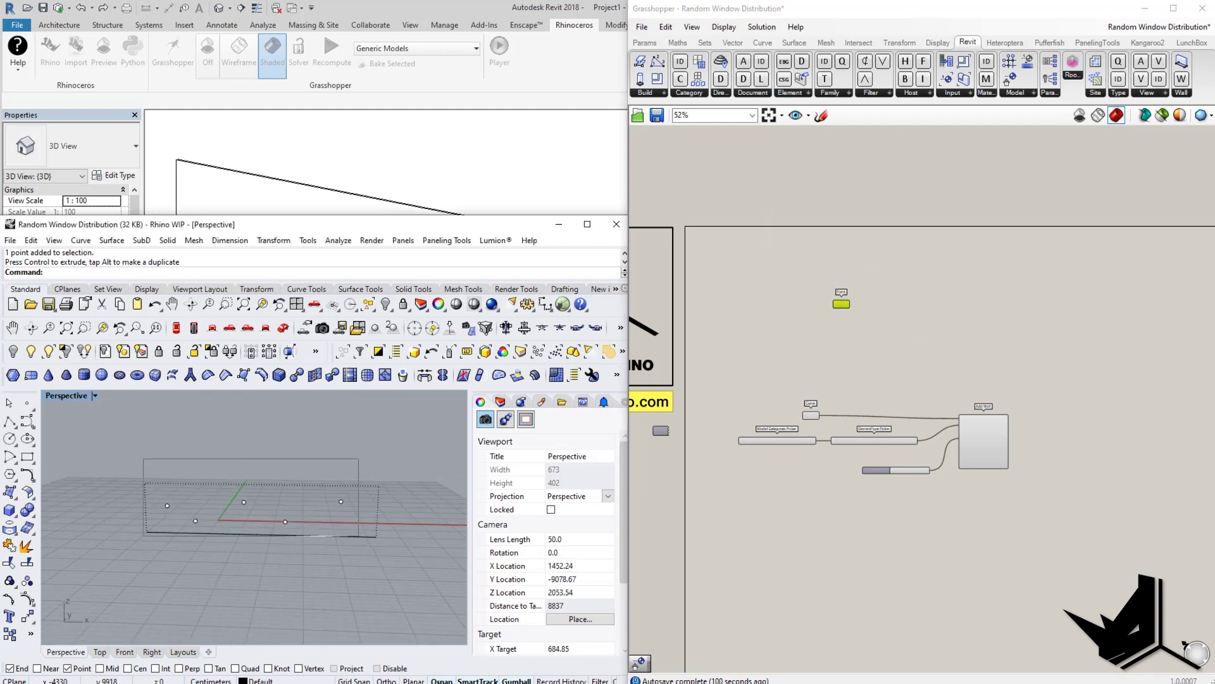
right_click(840, 305)
click(904, 493)
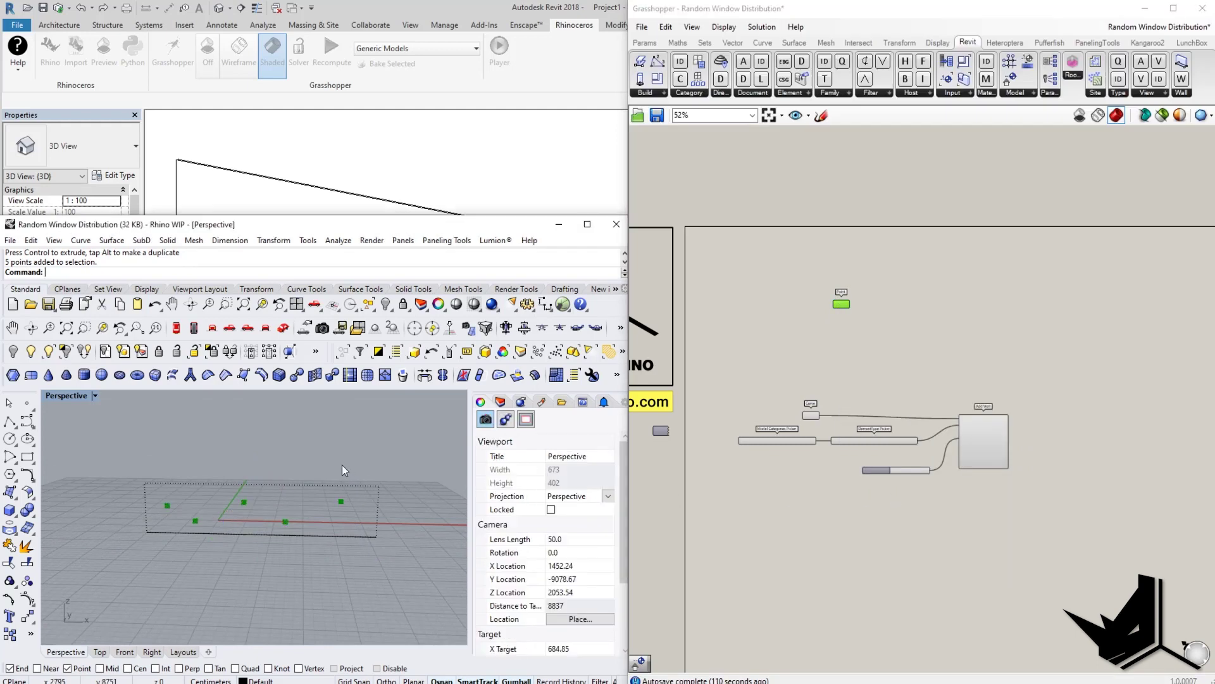
Step: Place an Add Component (Location) component on the empty canvas area beyond Add Wall, level with the Point parameter
scroll(252, 504, up, 3)
right_drag(1007, 337, 809, 341)
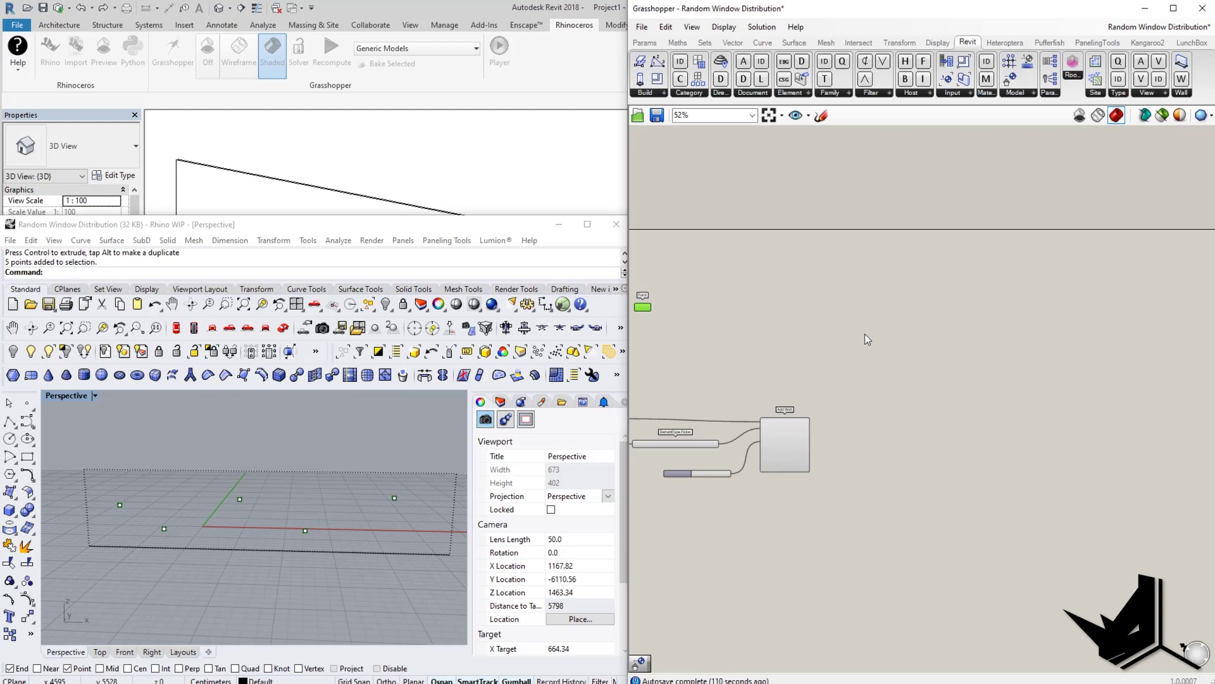
click(664, 92)
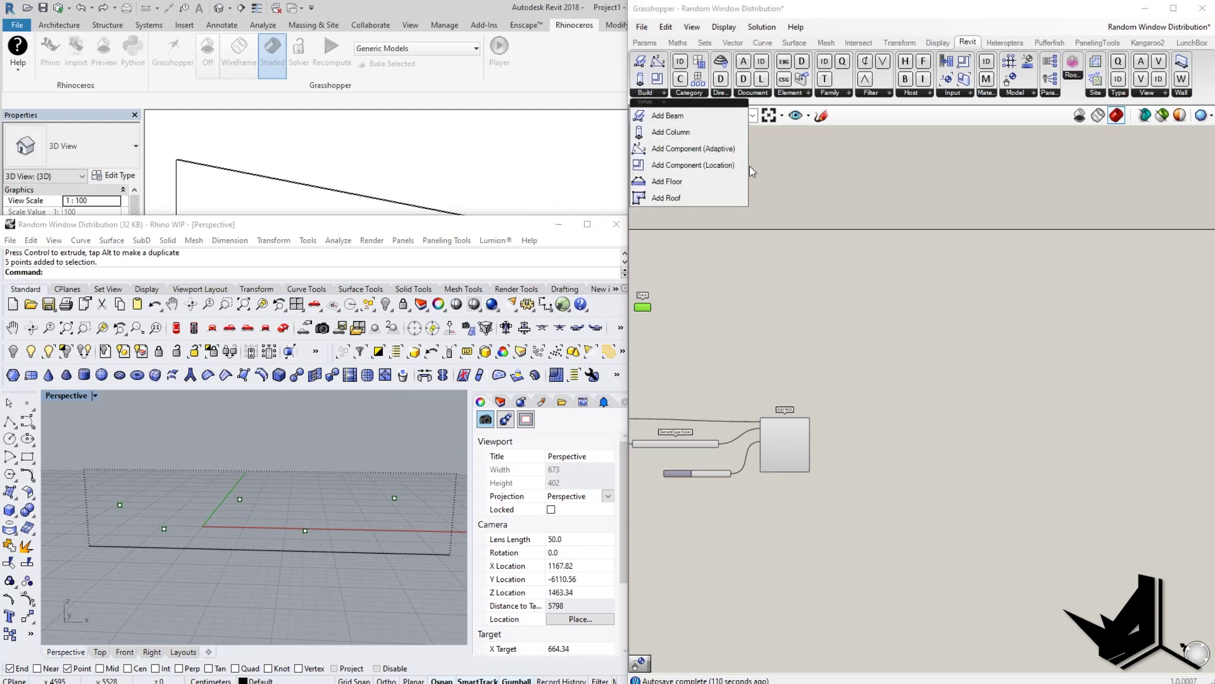
drag(750, 166, 996, 316)
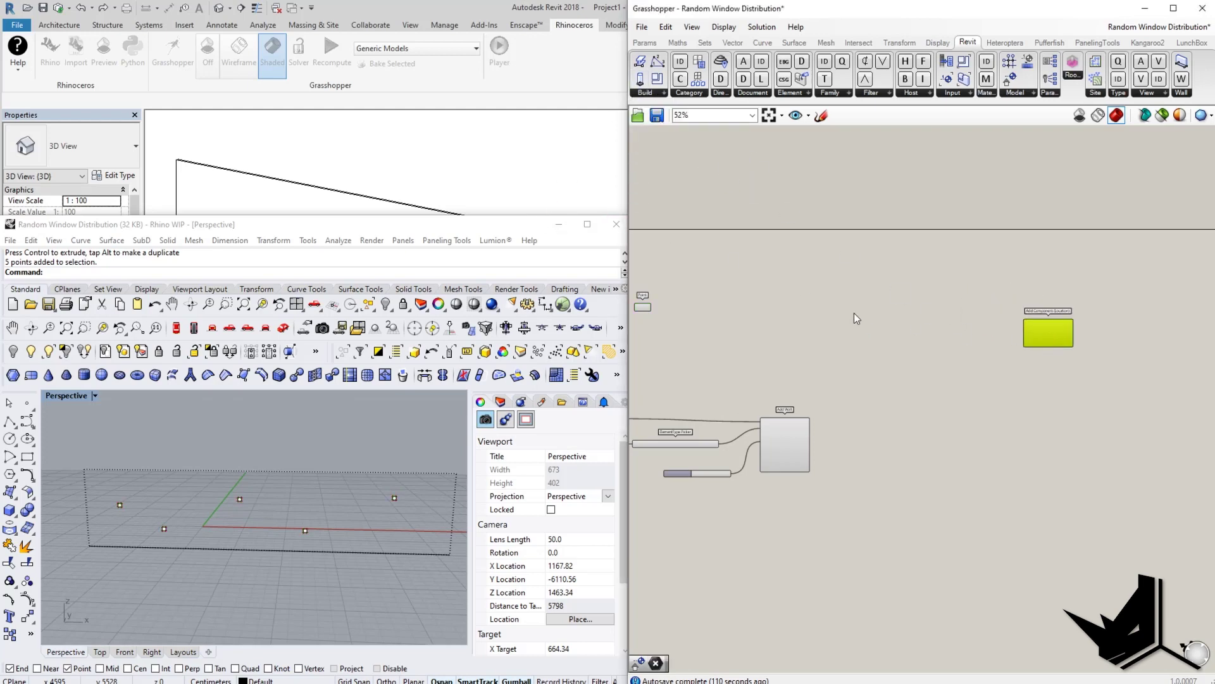
Step: Duplicate the connected Model Categories Picker and ElementType Picker between the Point parameter and Add Component (Location)
scroll(853, 313, up, 2)
right_drag(876, 335, 886, 328)
scroll(891, 381, down, 2)
right_drag(680, 440, 838, 442)
scroll(838, 442, up, 3)
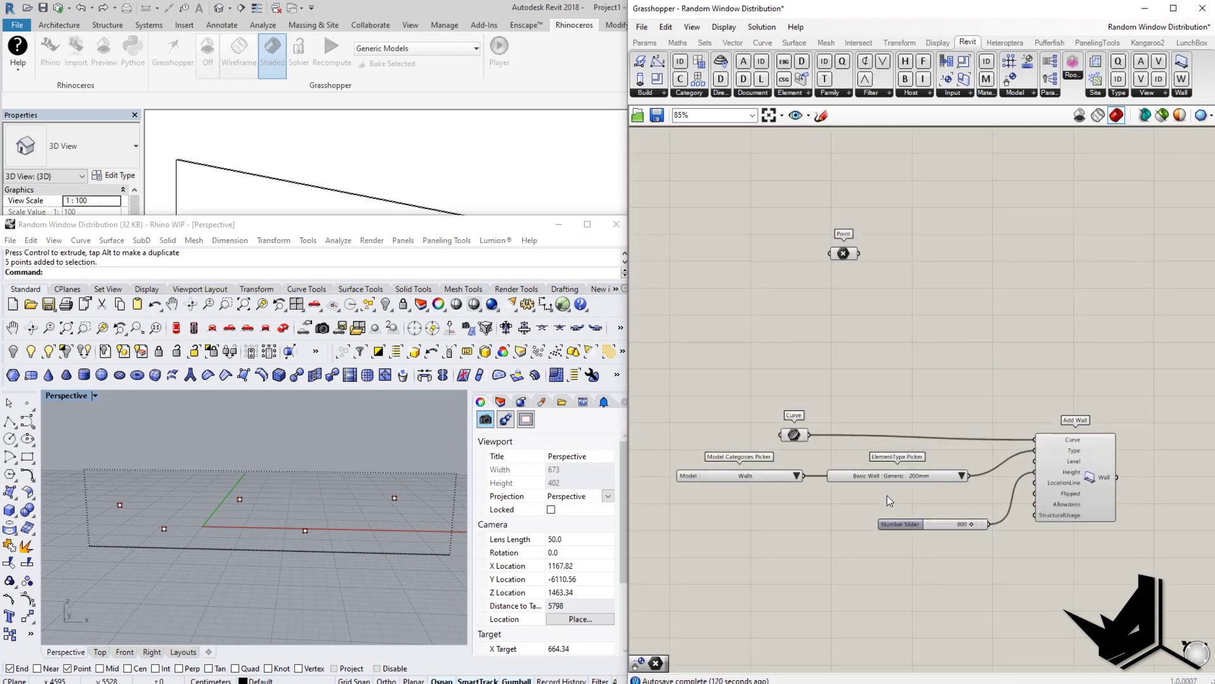
drag(887, 498, 814, 424)
scroll(790, 469, down, 3)
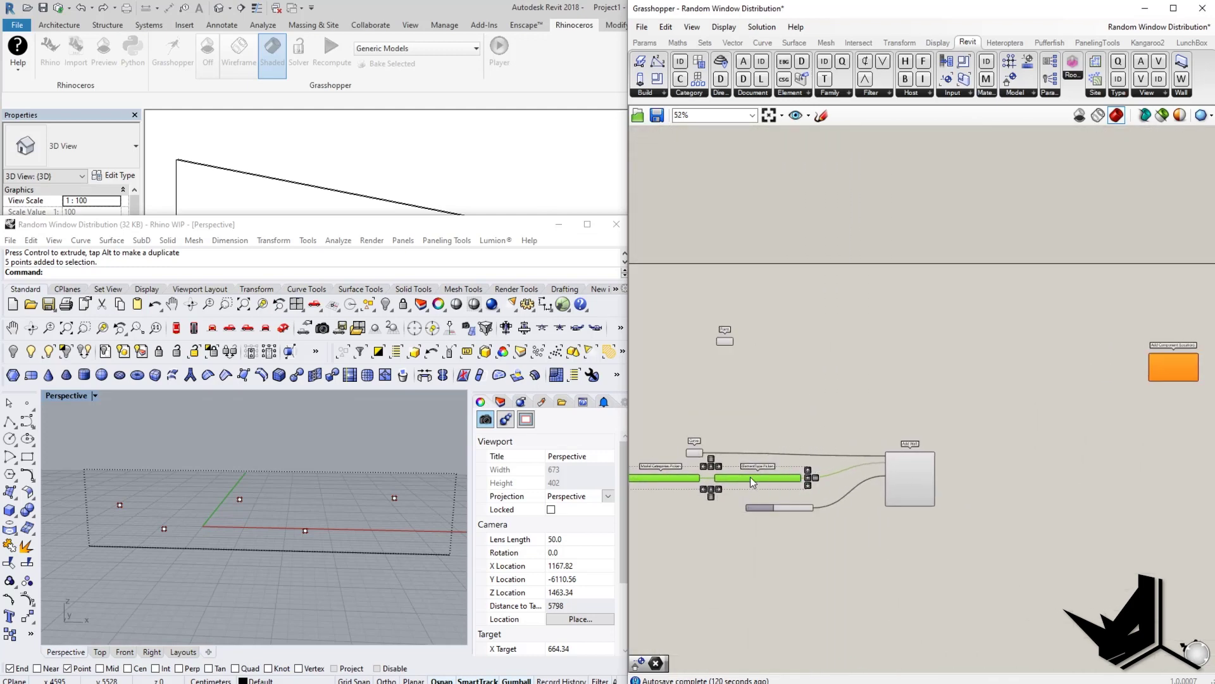
alt+drag(750, 477, 983, 365)
scroll(1056, 364, up, 1)
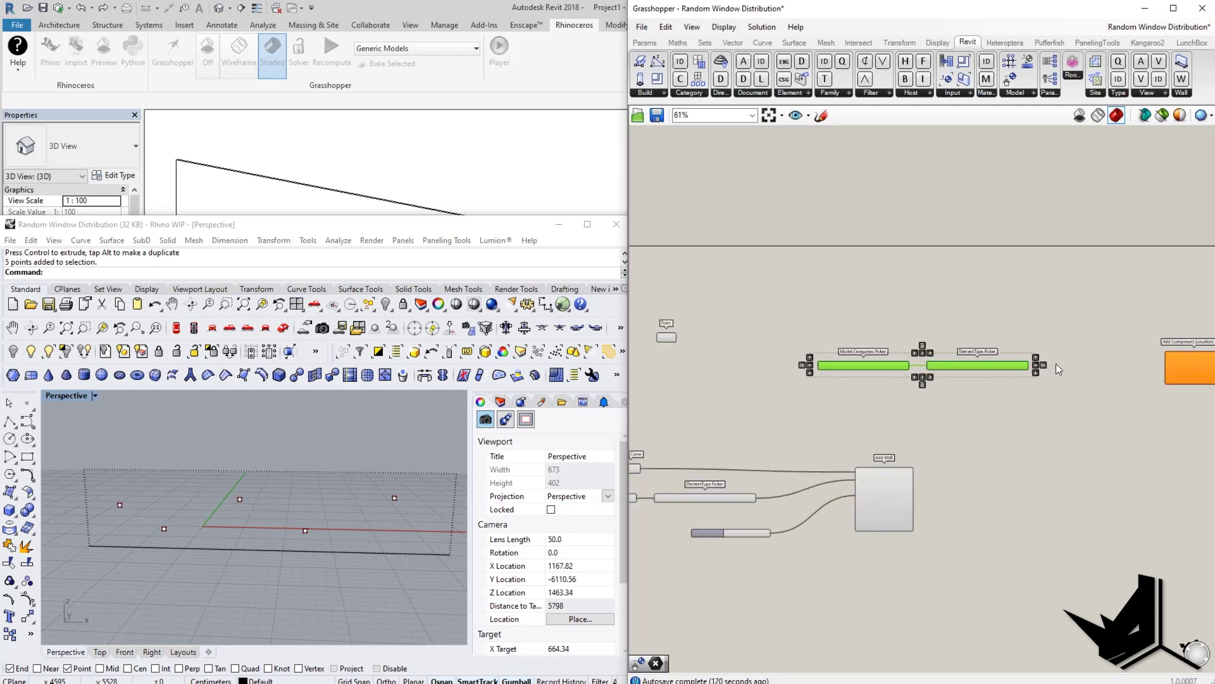
Step: Set the copied Model Categories Picker to Windows
scroll(1056, 363, up, 2)
right_drag(783, 362, 752, 383)
right_drag(805, 421, 850, 379)
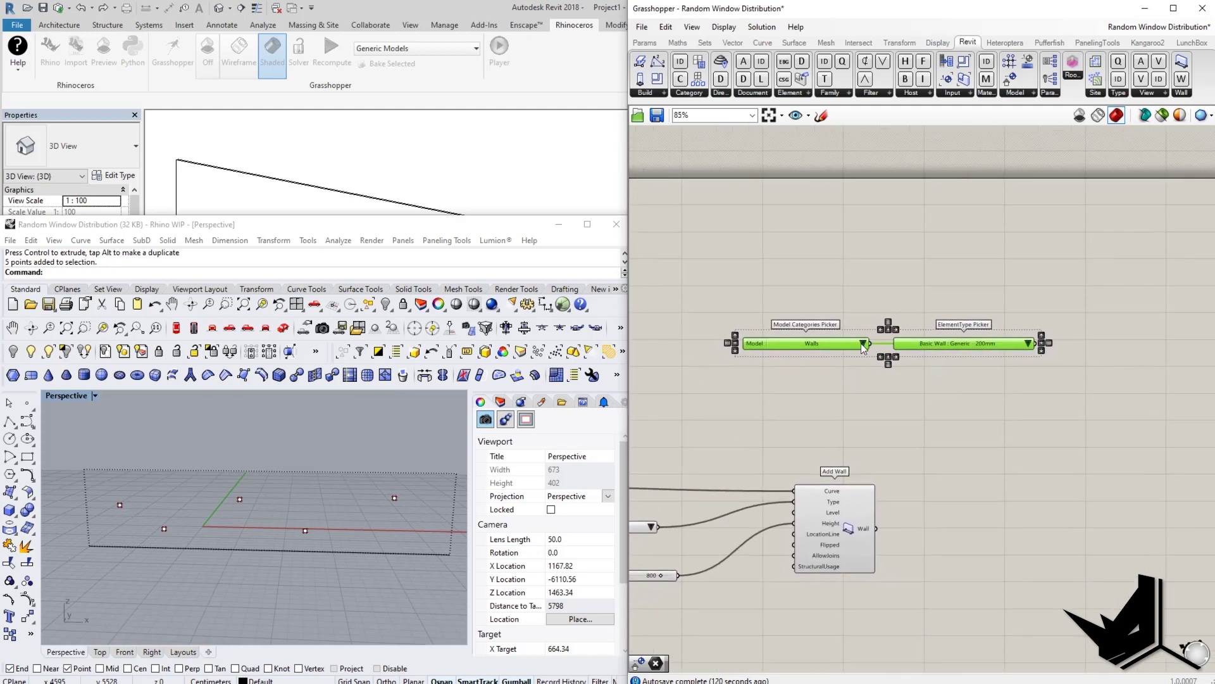
click(862, 343)
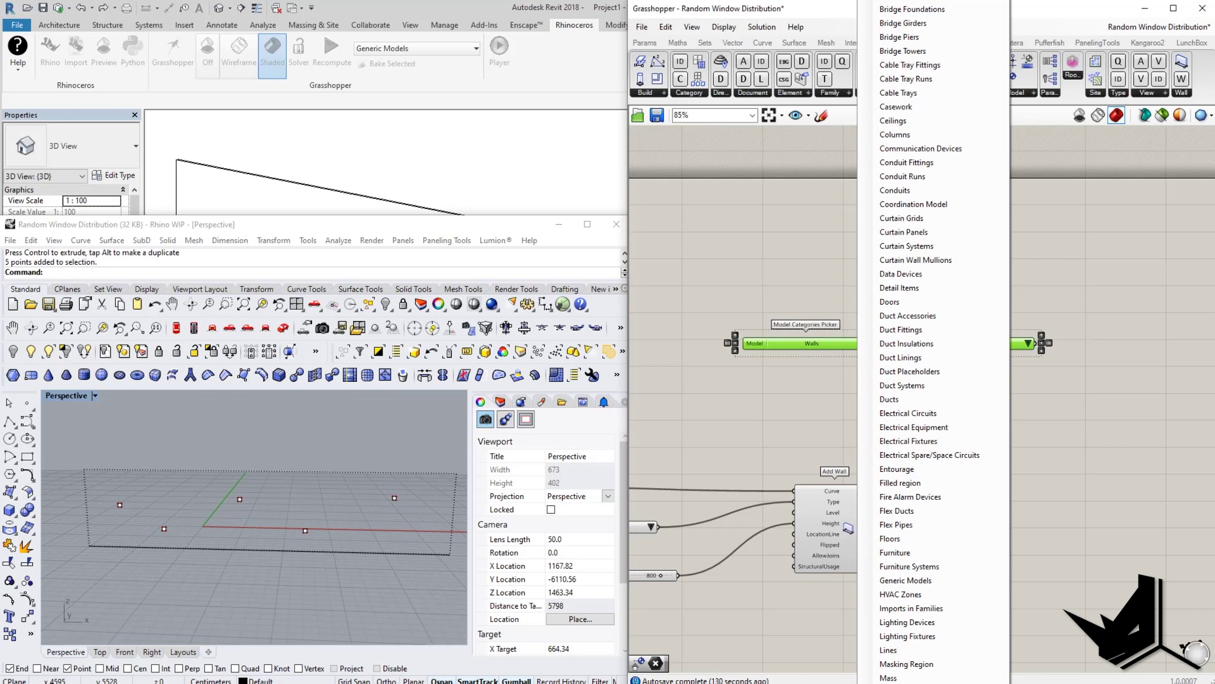
scroll(1005, 372, down, 6)
click(1004, 372)
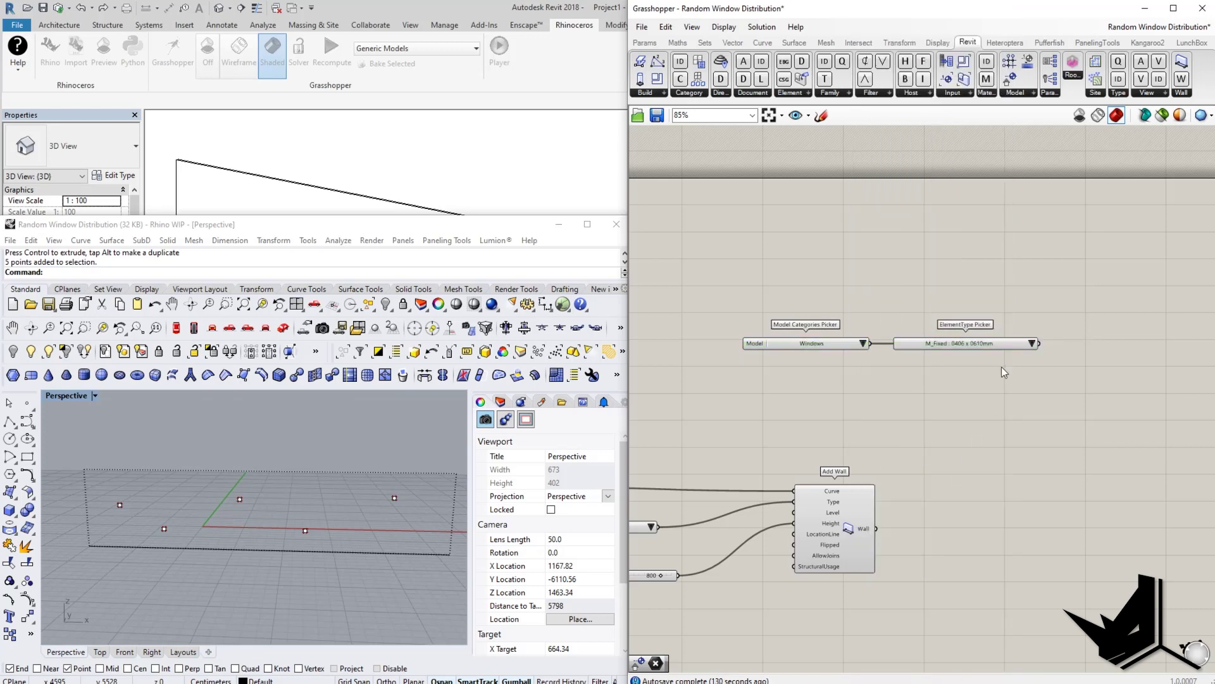
Step: Set the window ElementType Picker to M_Fixed : 0610 x 1830mm and wire it into the Type input of Add Component (Location)
right_drag(1005, 349, 921, 356)
click(947, 350)
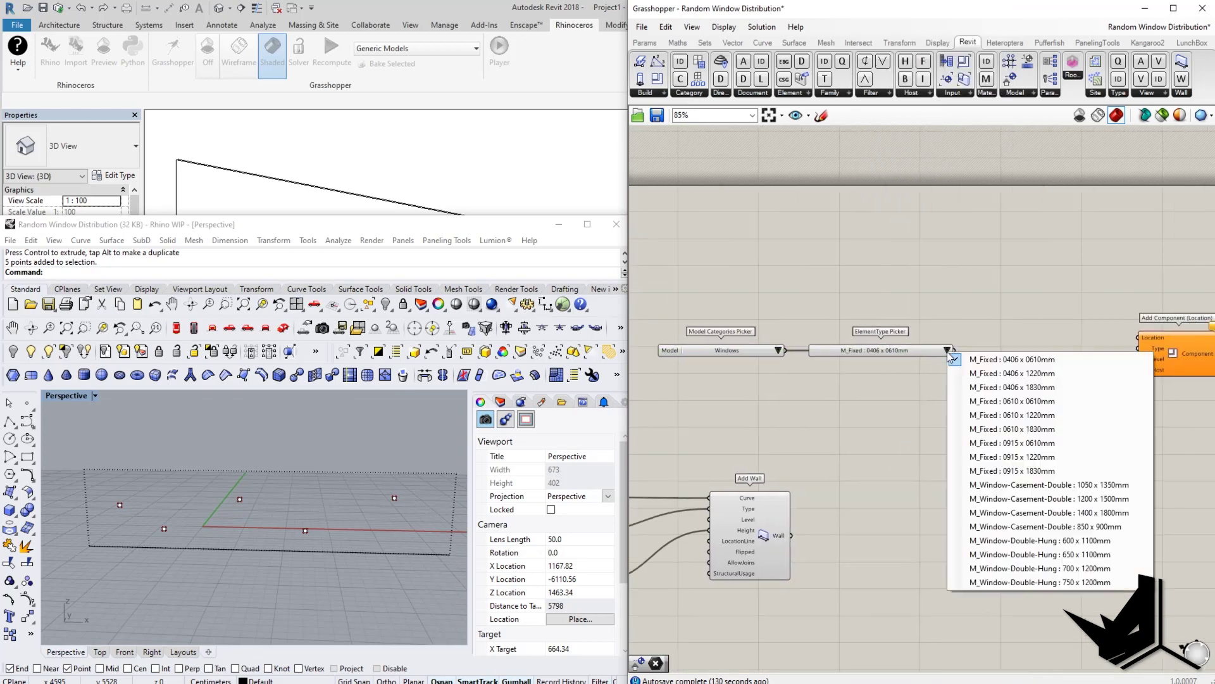
click(1030, 430)
right_drag(1009, 365, 917, 368)
drag(862, 355, 1046, 352)
Step: Wire the Point parameter into Add Component (Location)'s Location input and Add Wall's Wall output into its Host input
right_drag(936, 393, 1087, 394)
scroll(871, 394, down, 3)
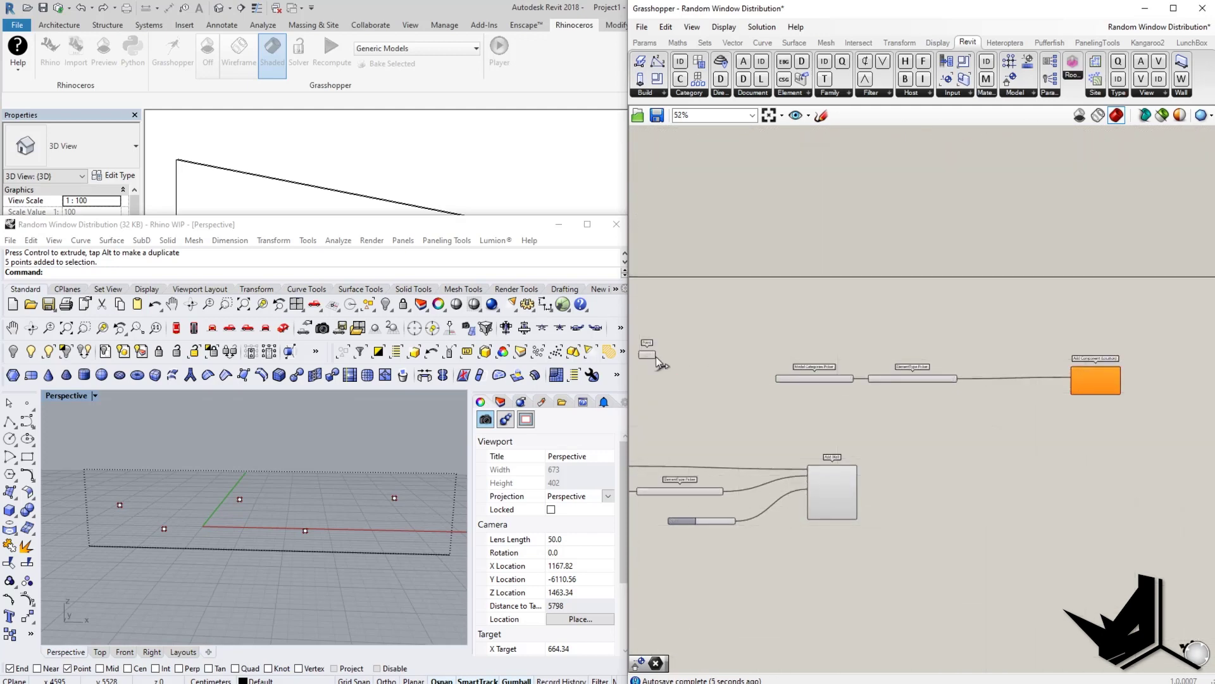
drag(655, 355, 1067, 360)
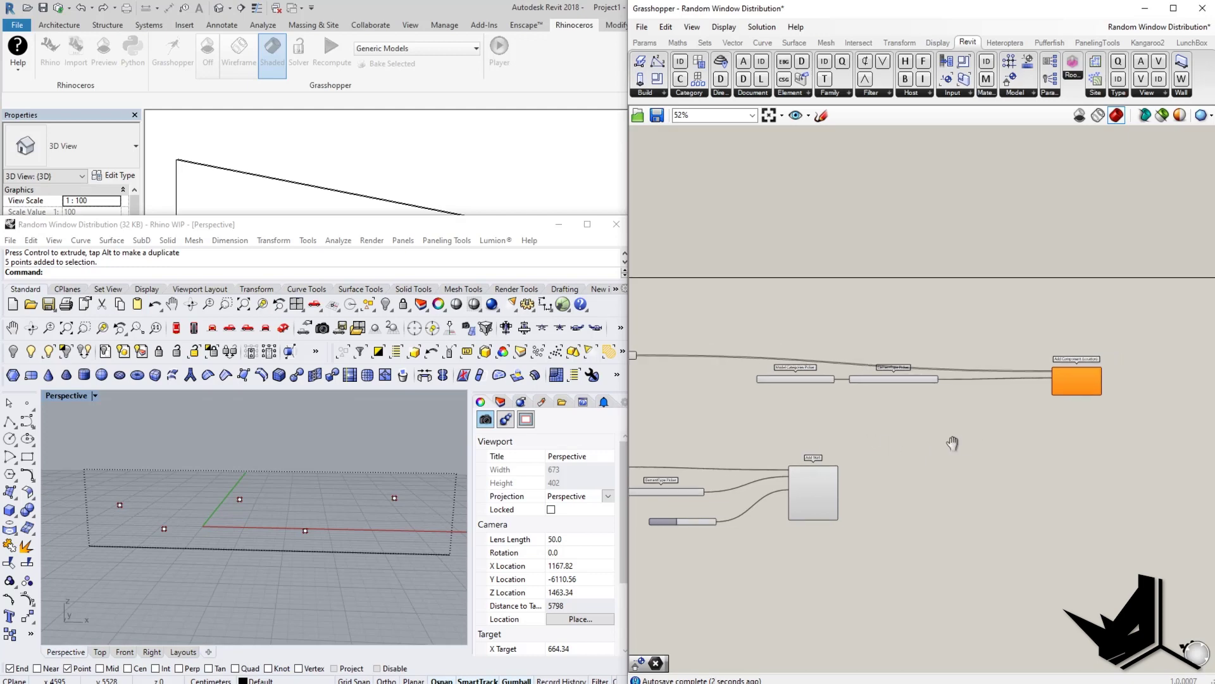
scroll(953, 453, up, 4)
drag(802, 508, 1147, 347)
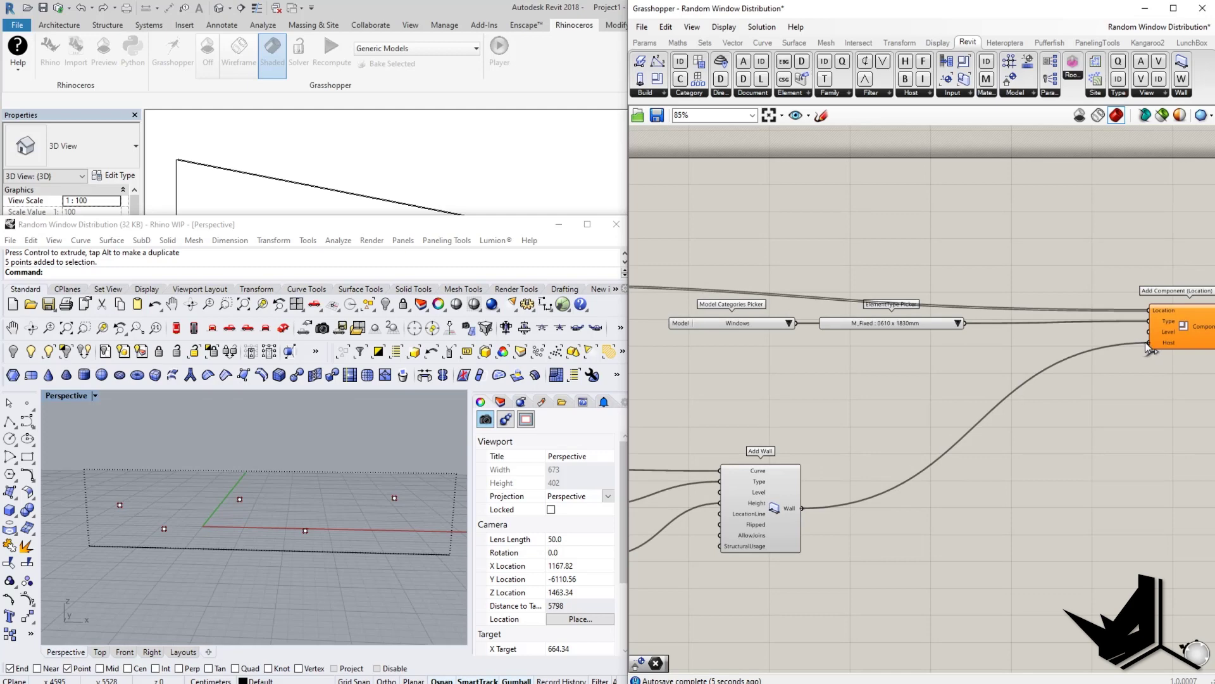
Step: Switch to Revit and examine the windows placed on the wall in the 3D view
click(358, 150)
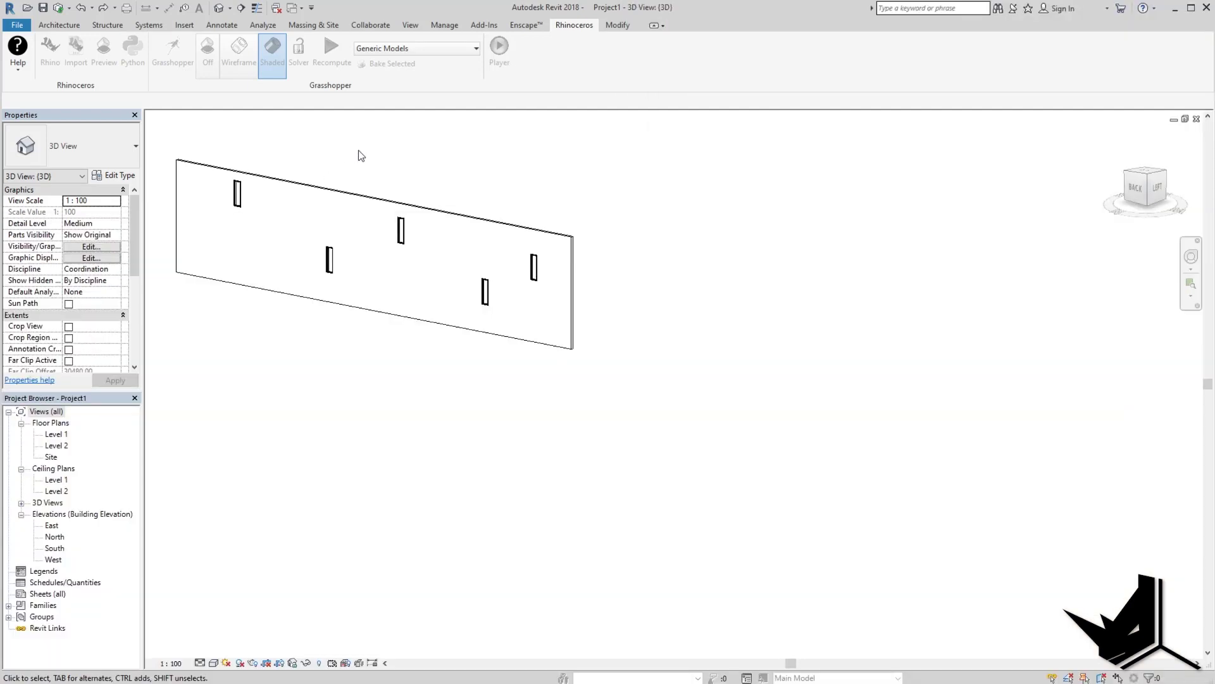
scroll(328, 217, up, 2)
scroll(415, 288, up, 3)
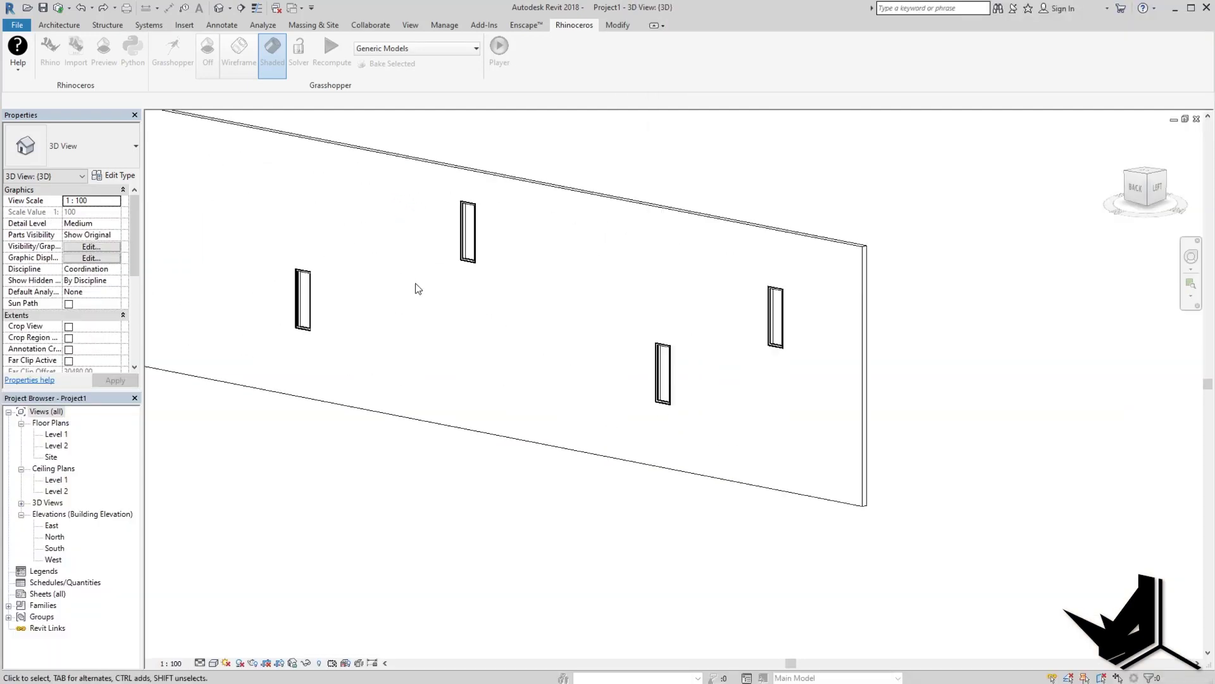
scroll(556, 407, down, 3)
middle_drag(560, 406, 538, 368)
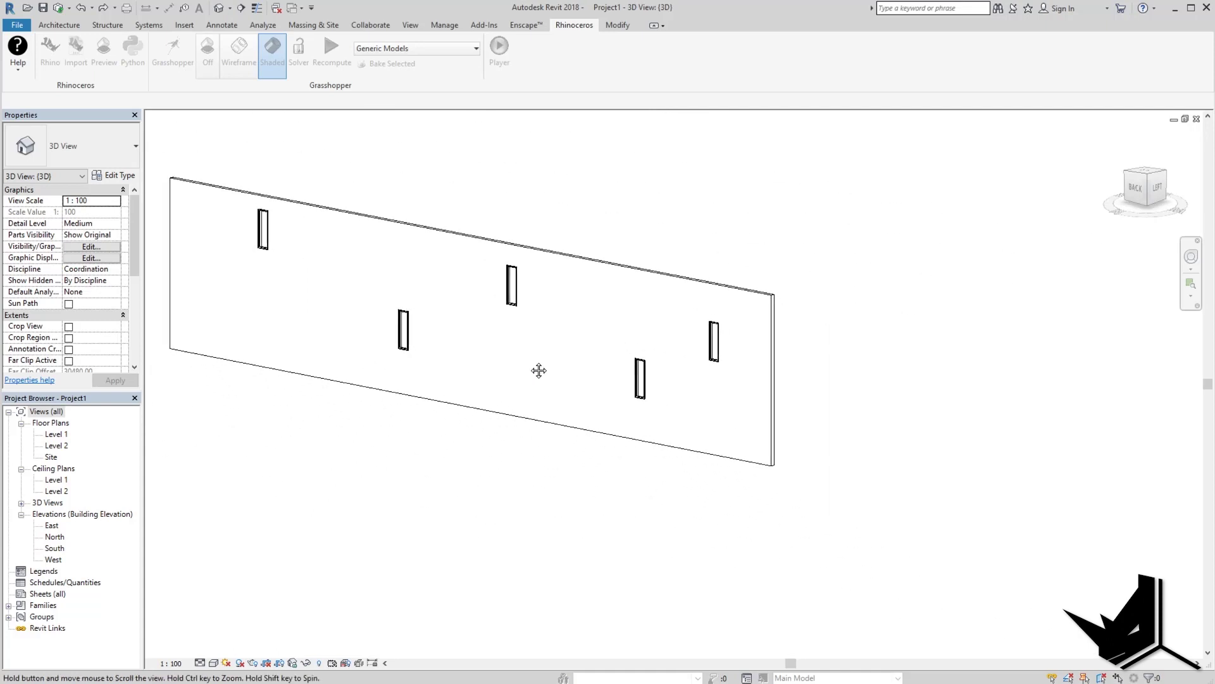
middle_drag(424, 446, 407, 436)
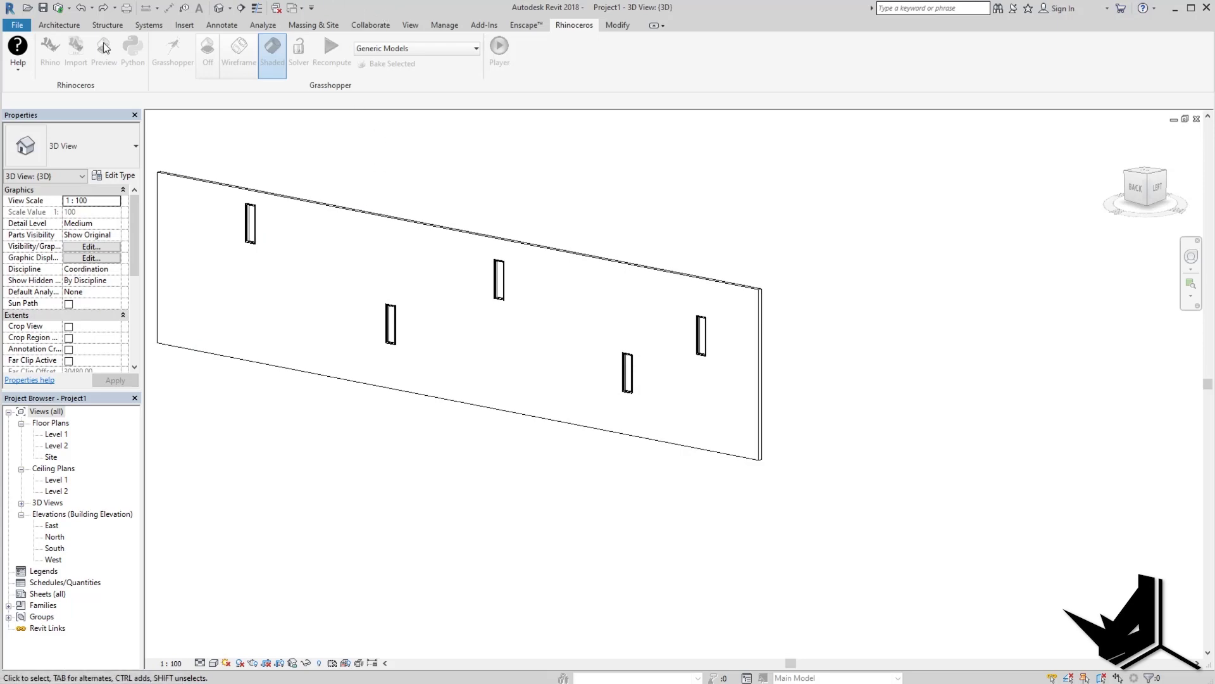
Step: Bring Grasshopper back, float Rhino's Perspective viewport as a separate window, minimize Rhino, and fit the viewport below the Revit view
click(174, 55)
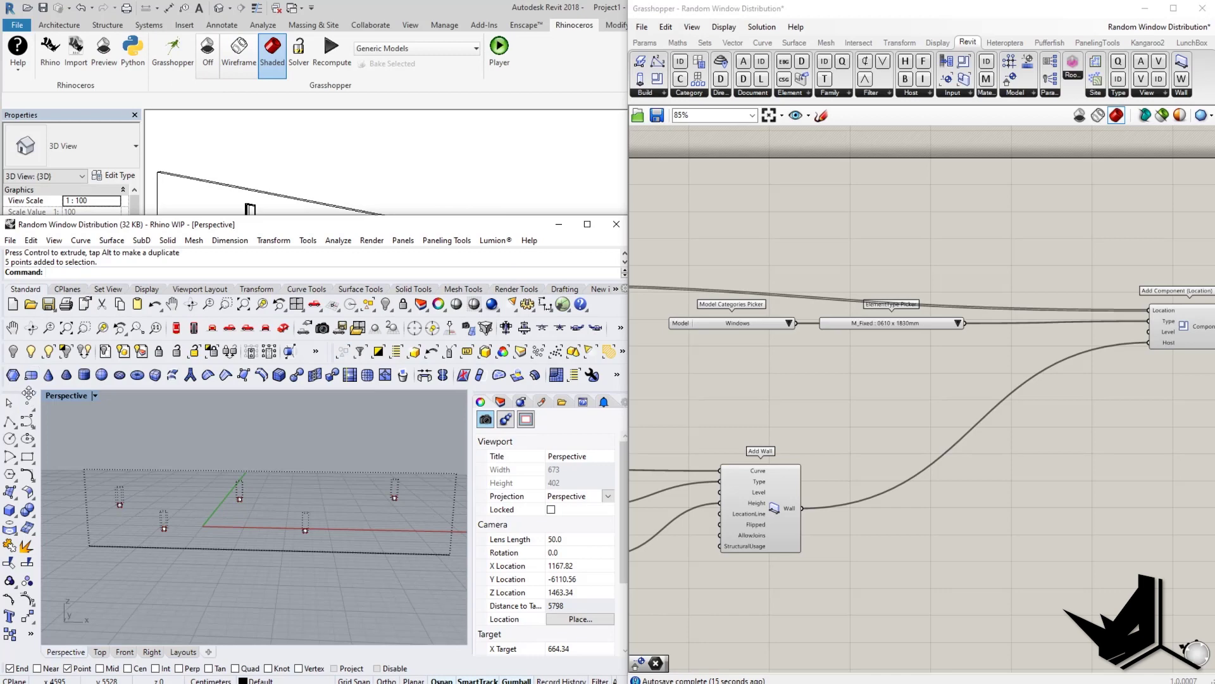
drag(56, 396, 162, 403)
click(558, 224)
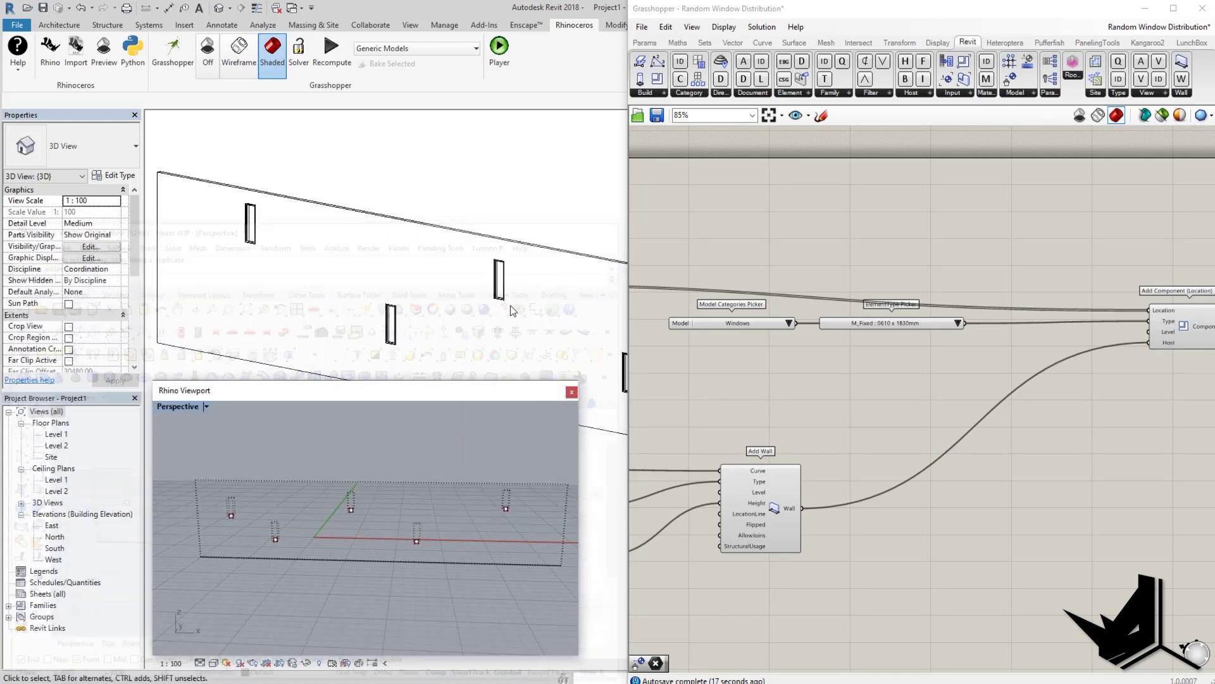
drag(397, 392, 245, 422)
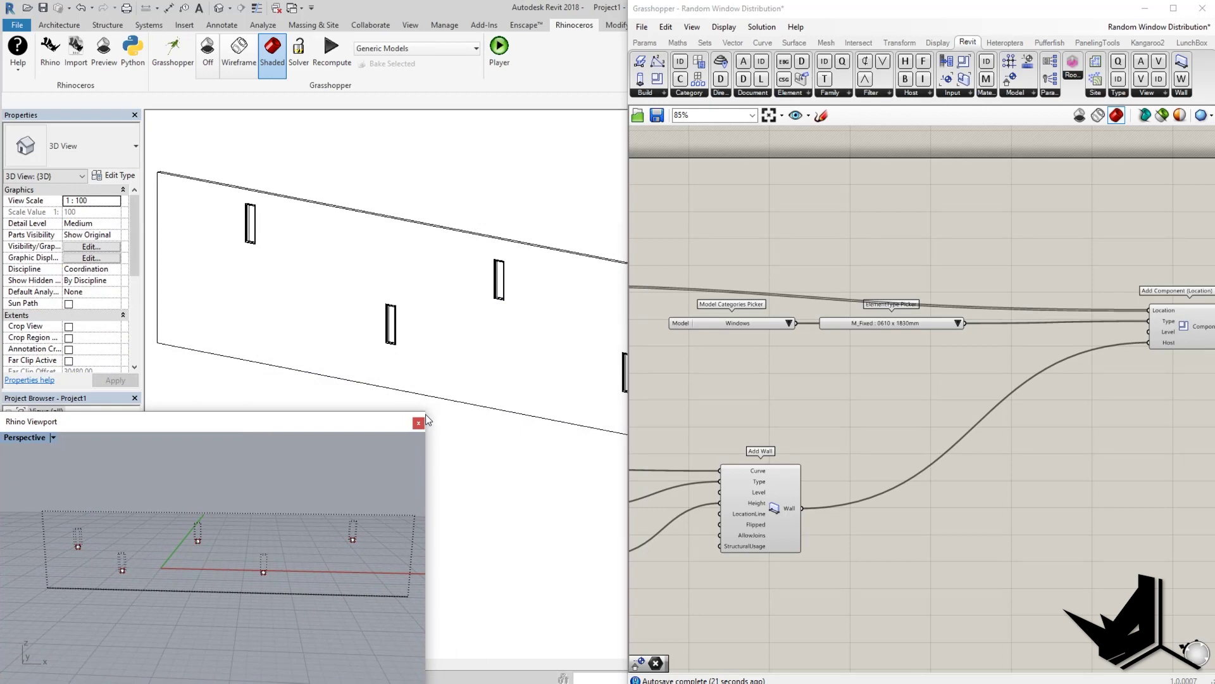
drag(426, 410, 610, 394)
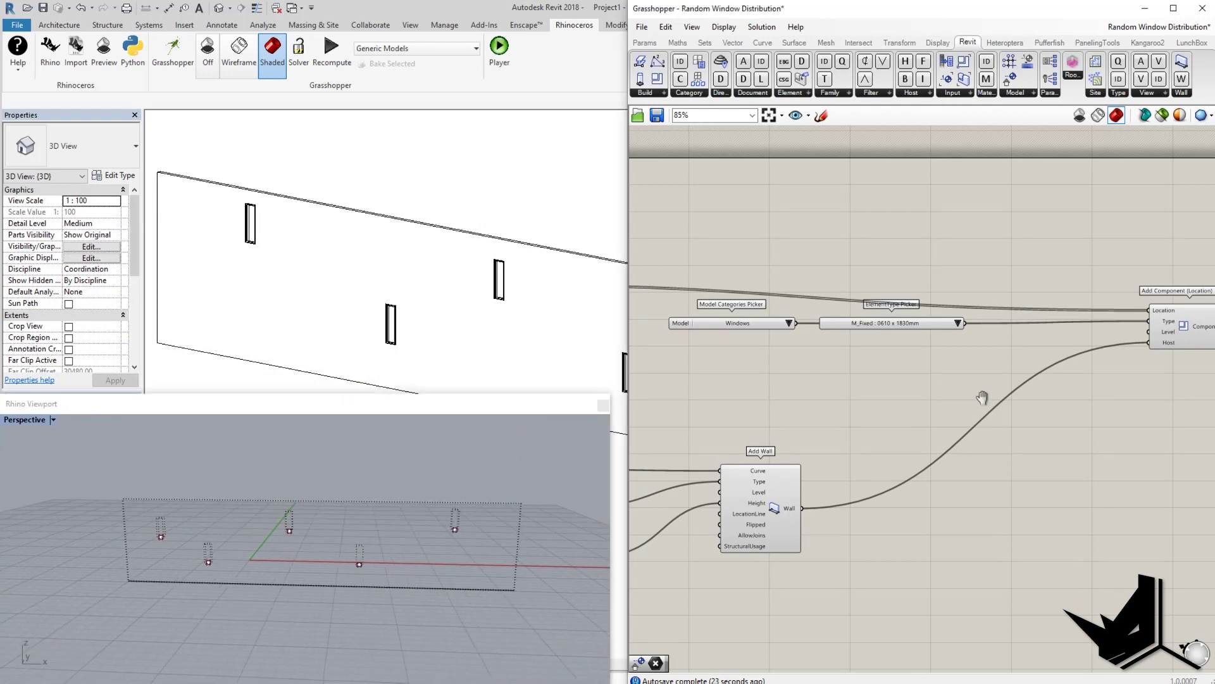
Step: Change the window ElementType Picker to M_Window-Casement-Double : 1050 x 1350mm
right_drag(982, 398, 1062, 400)
scroll(819, 352, up, 3)
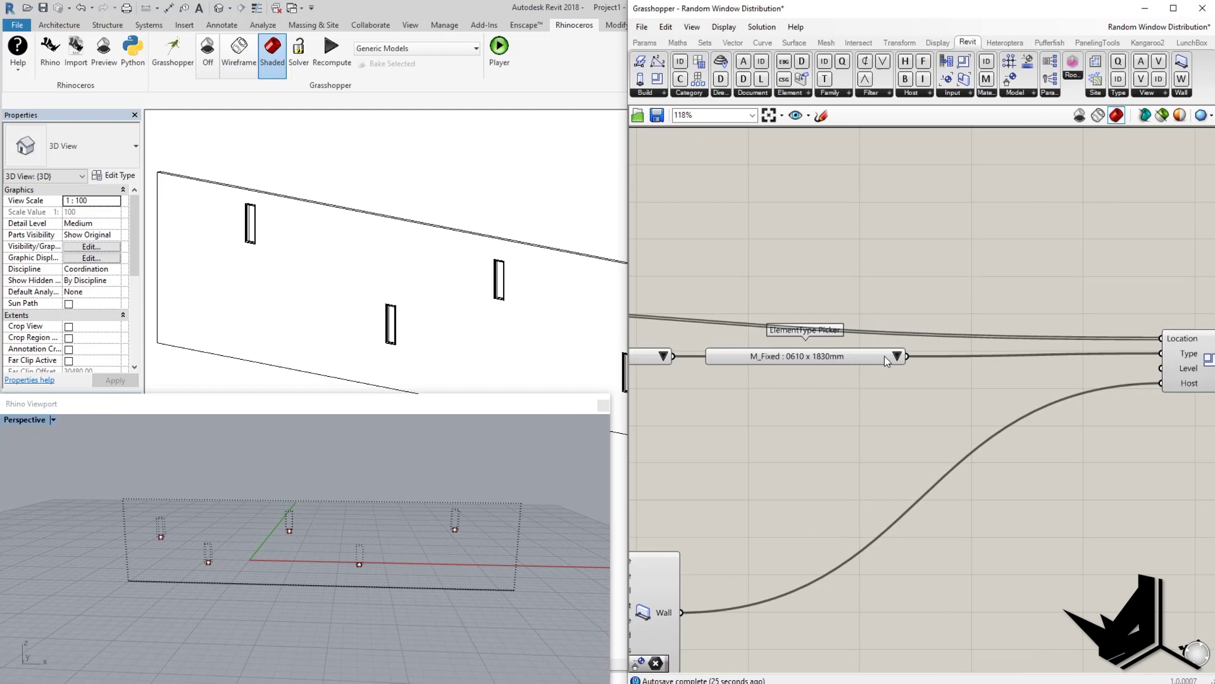
click(883, 356)
click(898, 356)
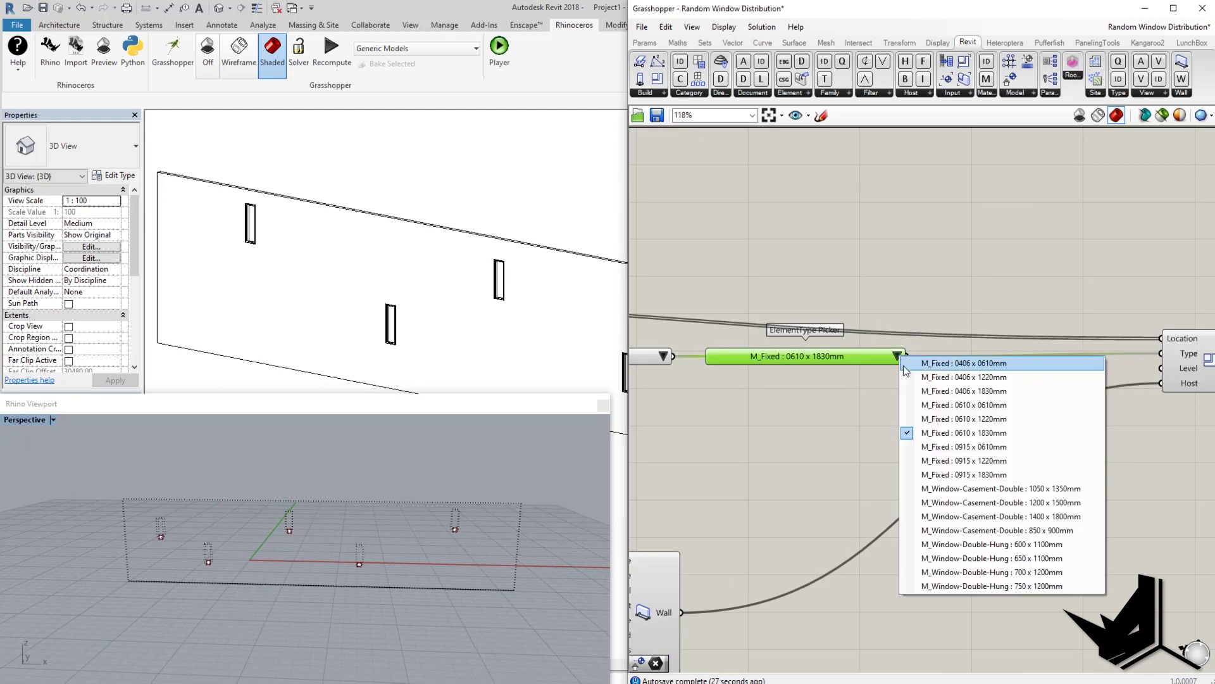
click(959, 492)
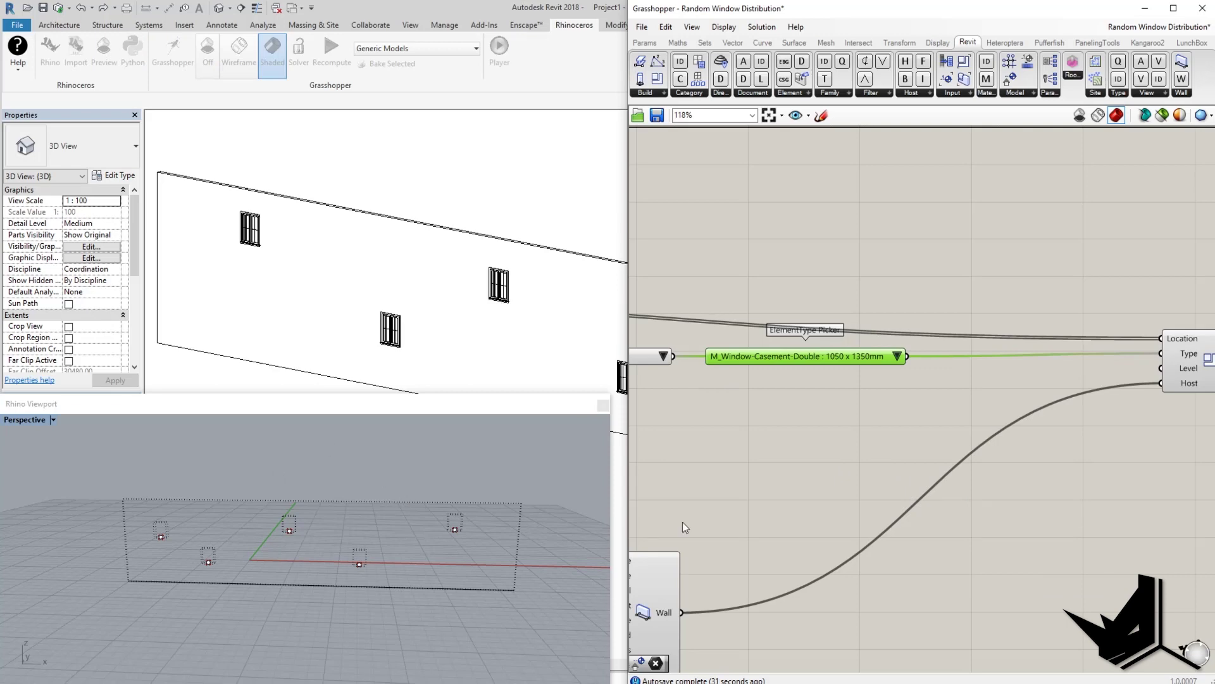
Step: Raise the Number Slider feeding Add Wall's Height input to 851
right_drag(796, 458, 1136, 405)
scroll(1137, 405, down, 2)
scroll(927, 550, up, 4)
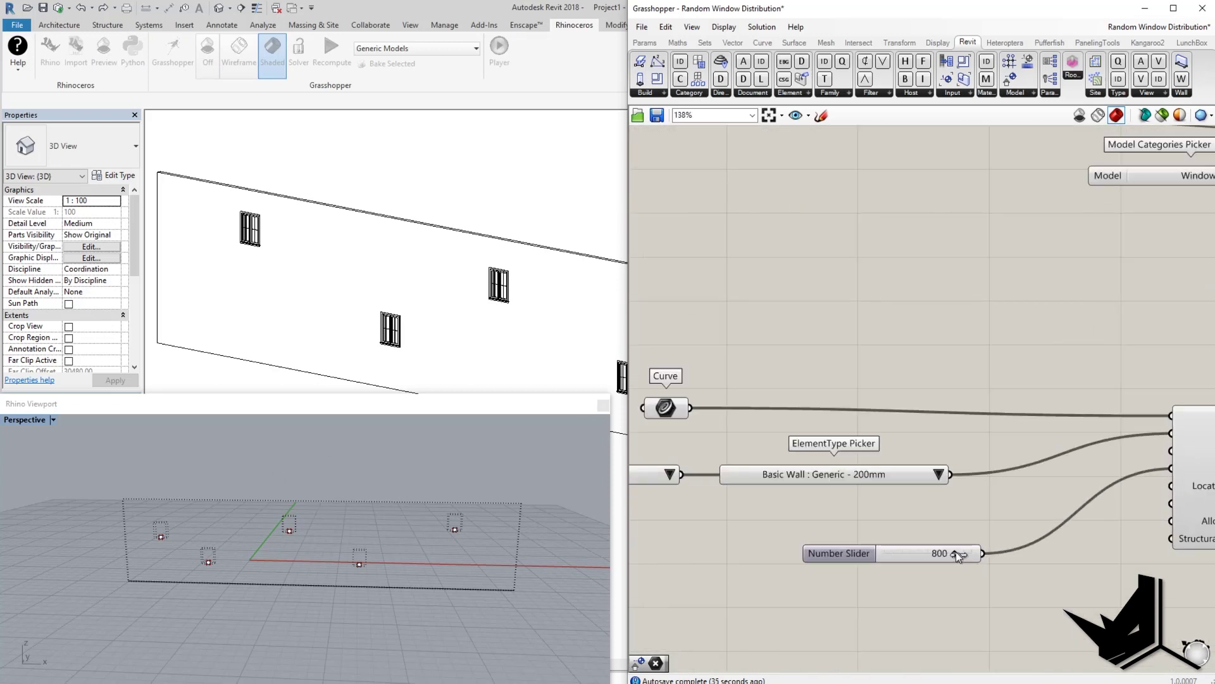
drag(956, 552, 959, 552)
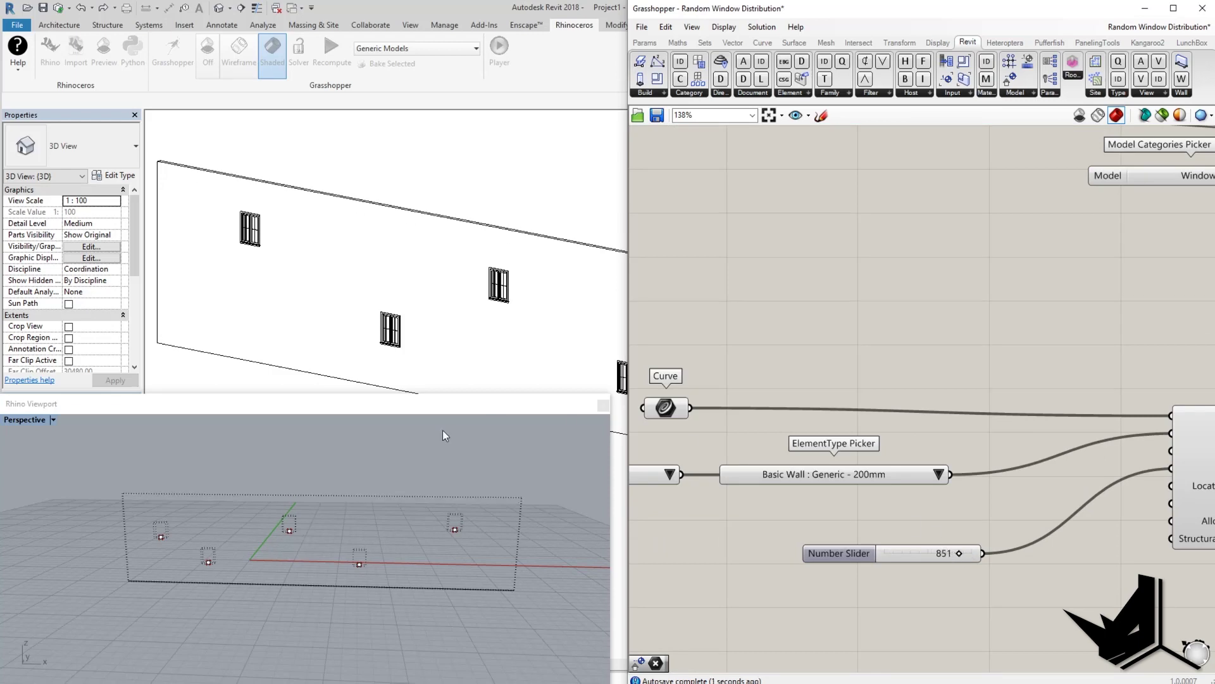
Step: Examine the wall and its casement windows in Revit's 3D view, then return to Grasshopper
click(420, 285)
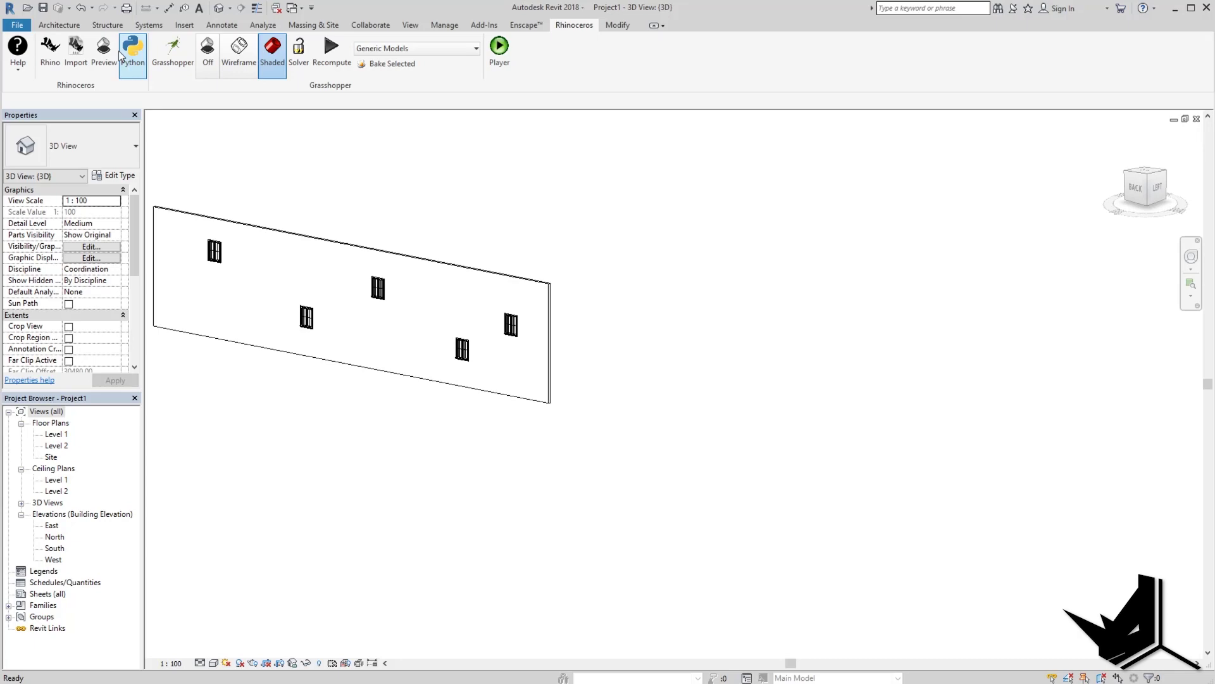
click(172, 54)
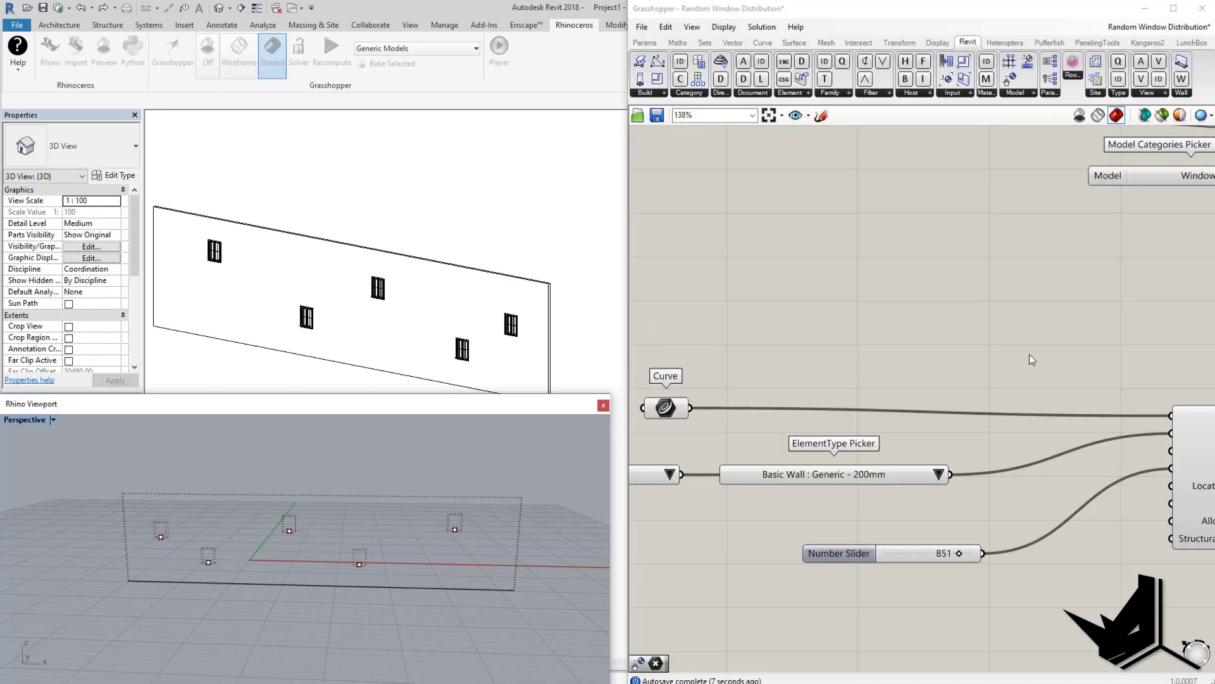
right_drag(1029, 354, 916, 393)
scroll(917, 394, down, 4)
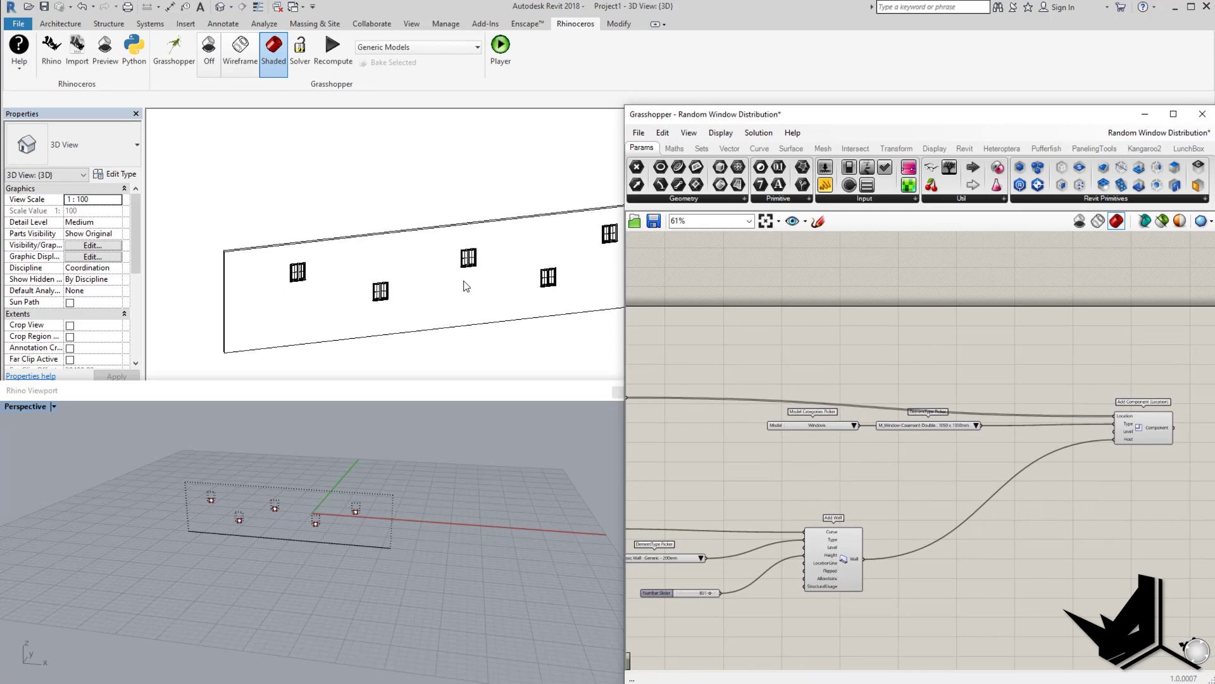
middle_drag(562, 347, 523, 296)
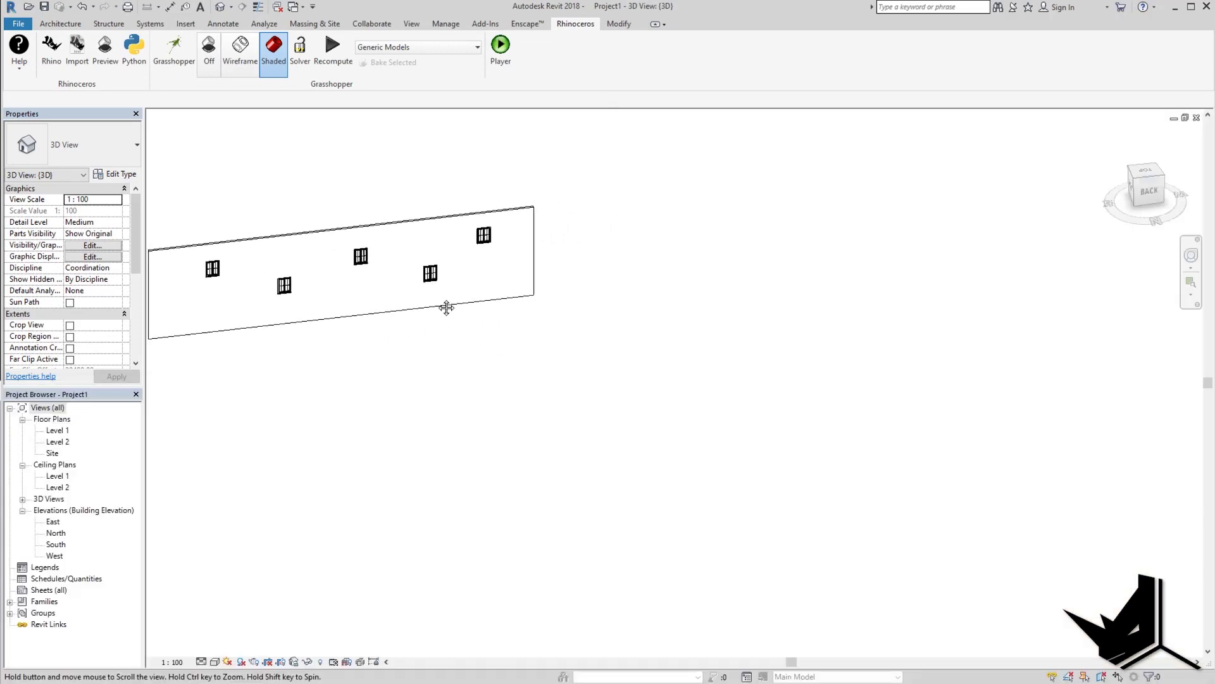
middle_drag(446, 308, 475, 318)
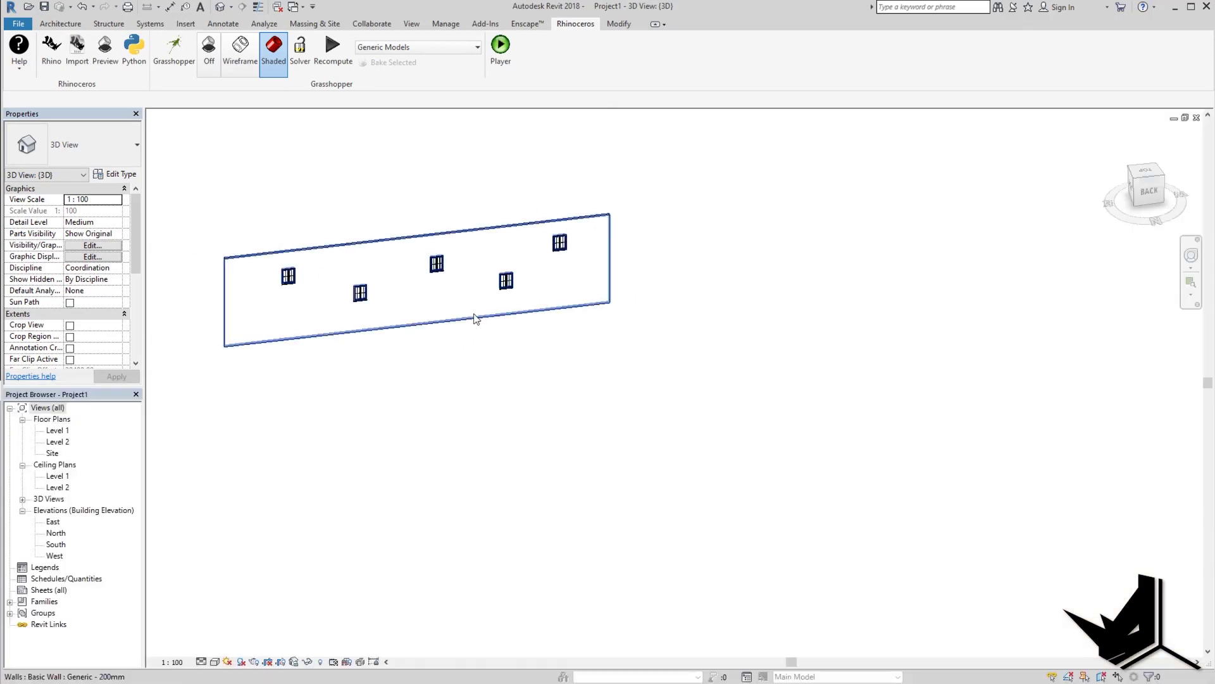
click(174, 50)
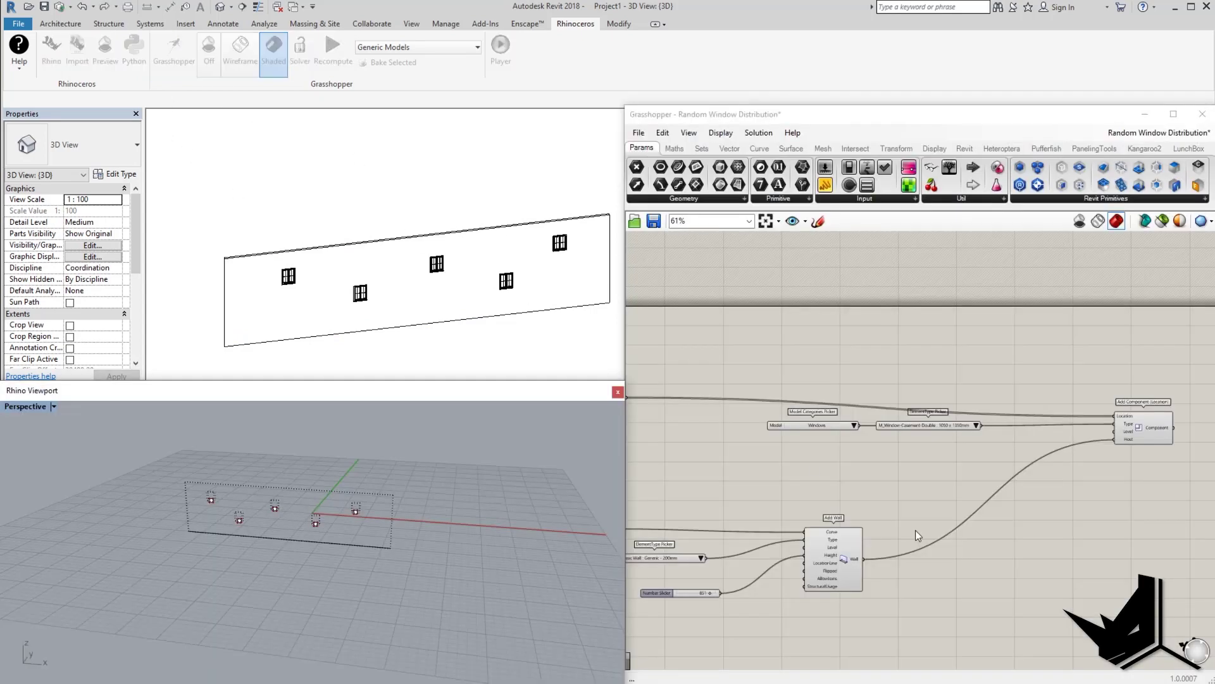
Step: Duplicate the connected window Model Categories Picker and ElementType Picker and place the copies well below Add Wall
right_drag(948, 542, 956, 450)
scroll(955, 451, up, 4)
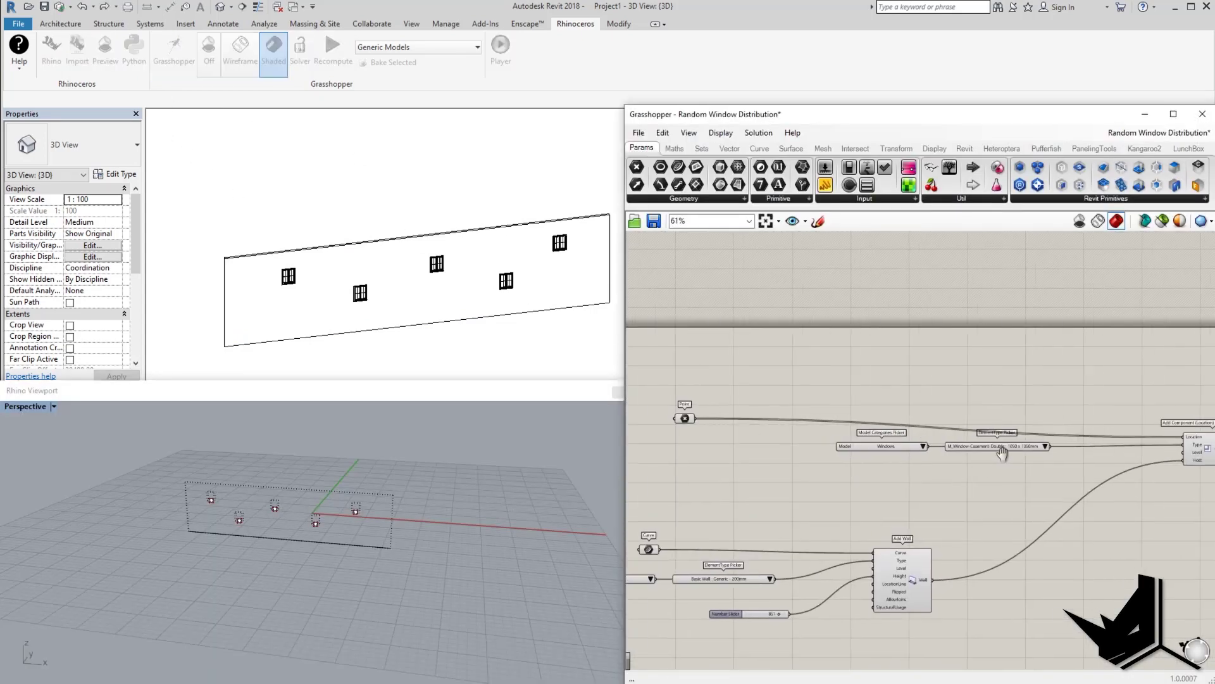
alt+drag(978, 446, 1070, 645)
right_drag(1070, 644, 933, 460)
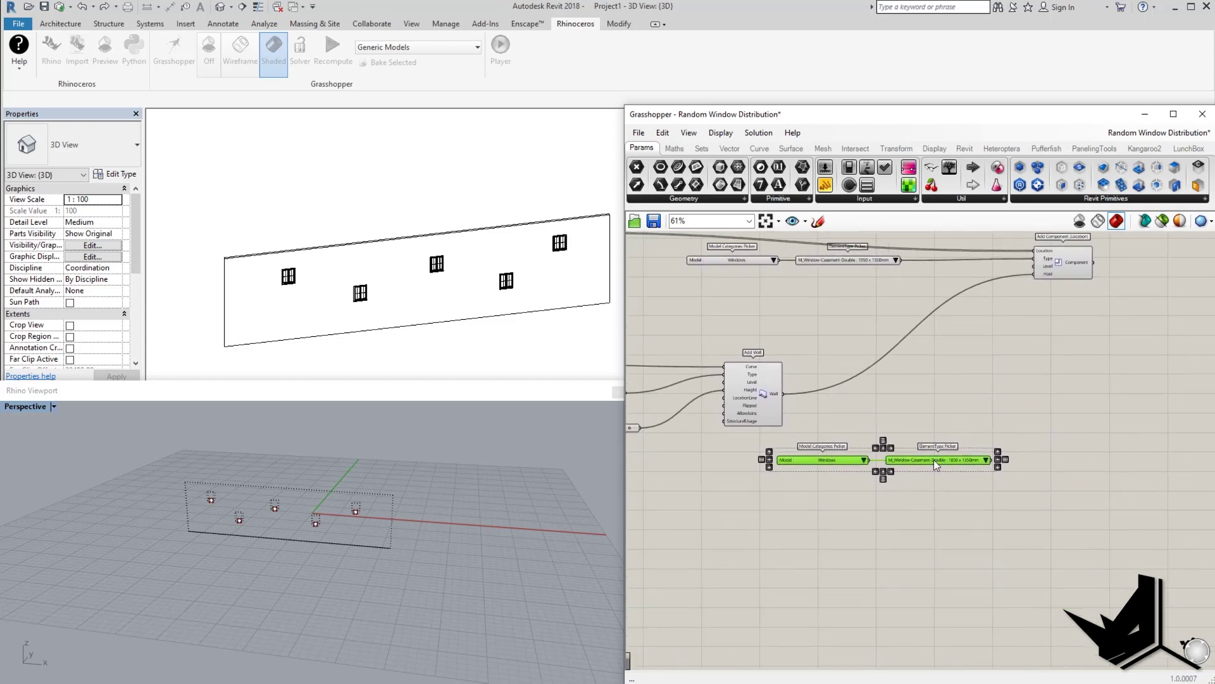
drag(933, 460, 904, 561)
right_drag(1001, 482, 950, 502)
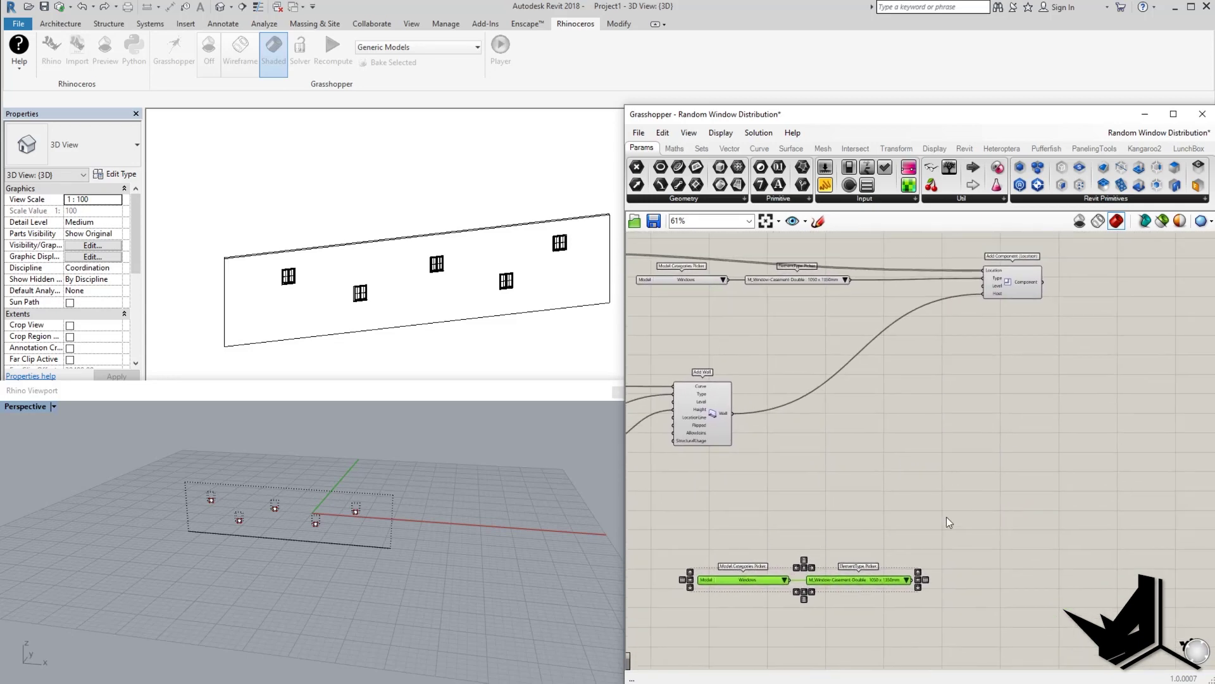
Step: Place a second Add Component (Location) component beyond the duplicated pickers, slightly above their level
click(1016, 282)
right_drag(1007, 356, 1047, 393)
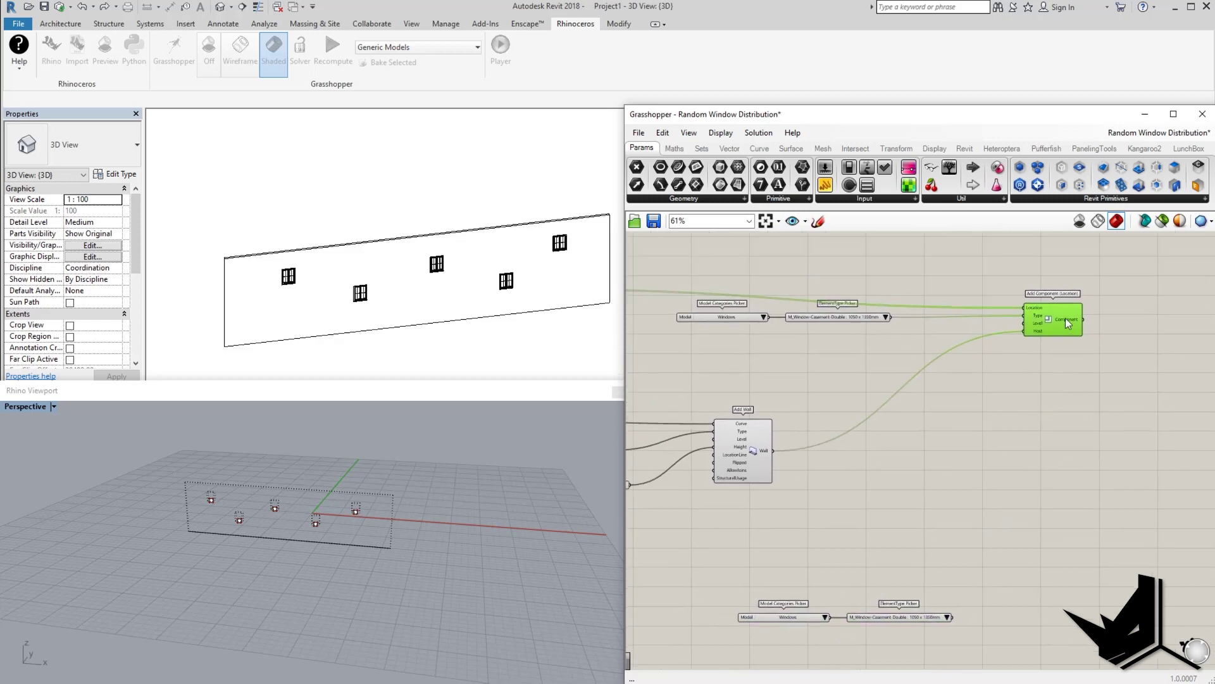
right_drag(1051, 347, 1073, 351)
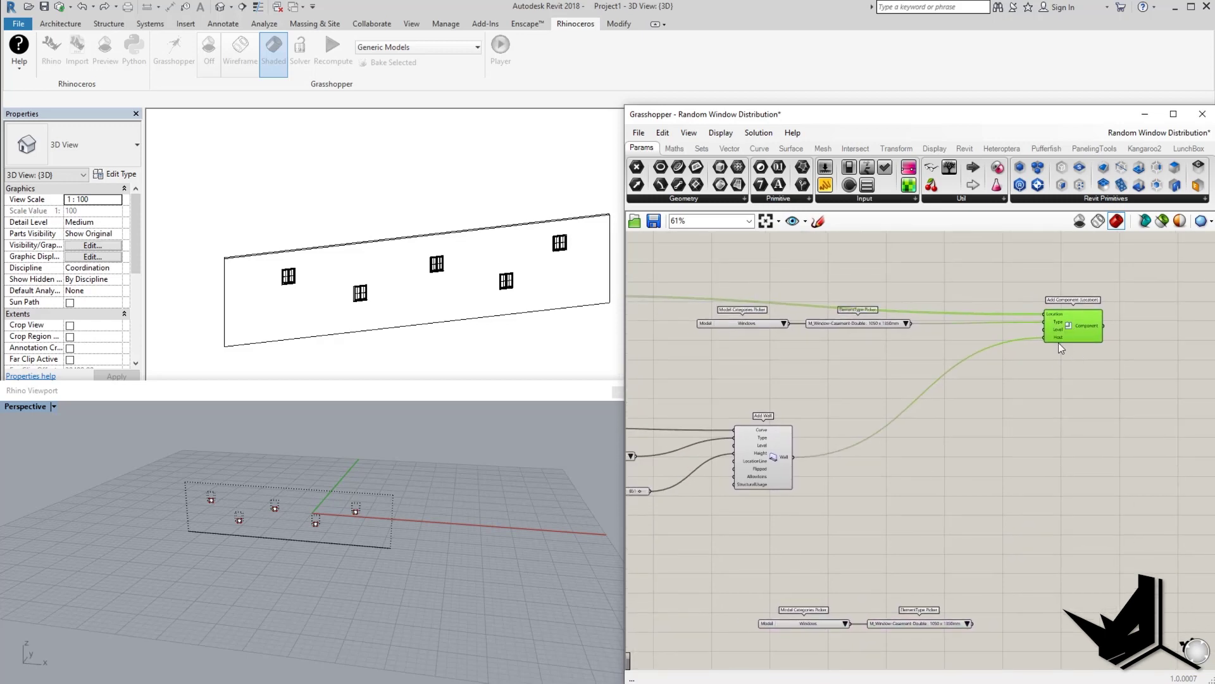
click(1040, 438)
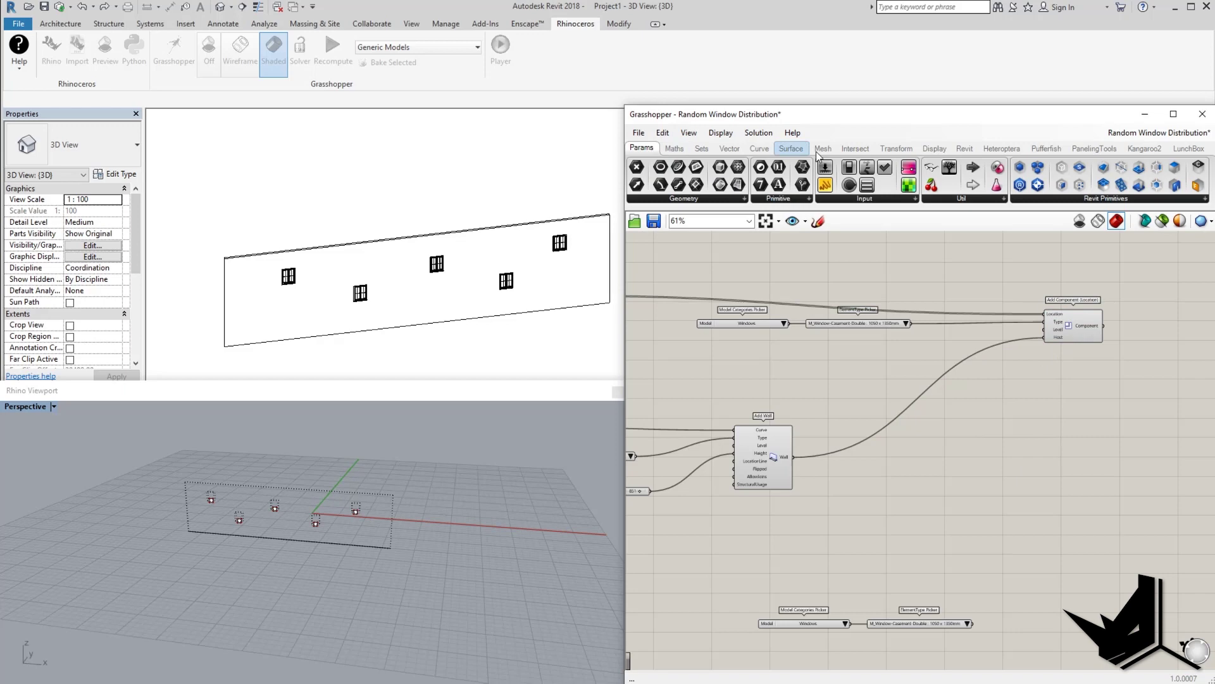
click(964, 150)
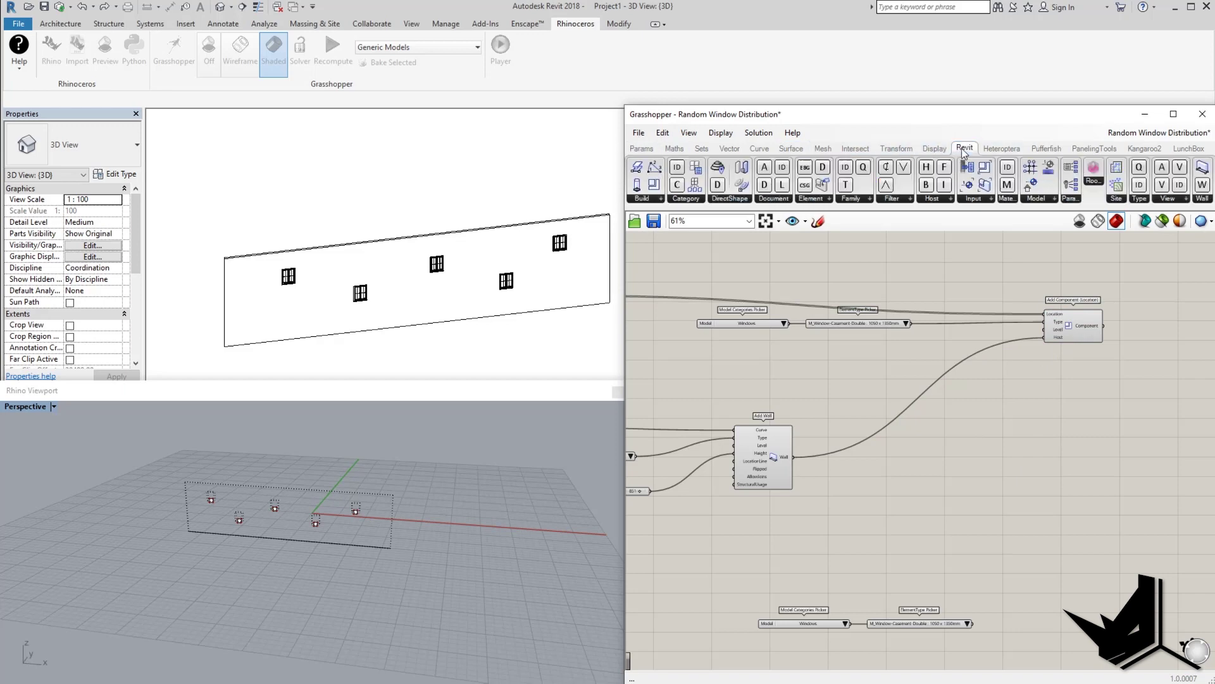
click(661, 198)
click(748, 276)
click(1089, 576)
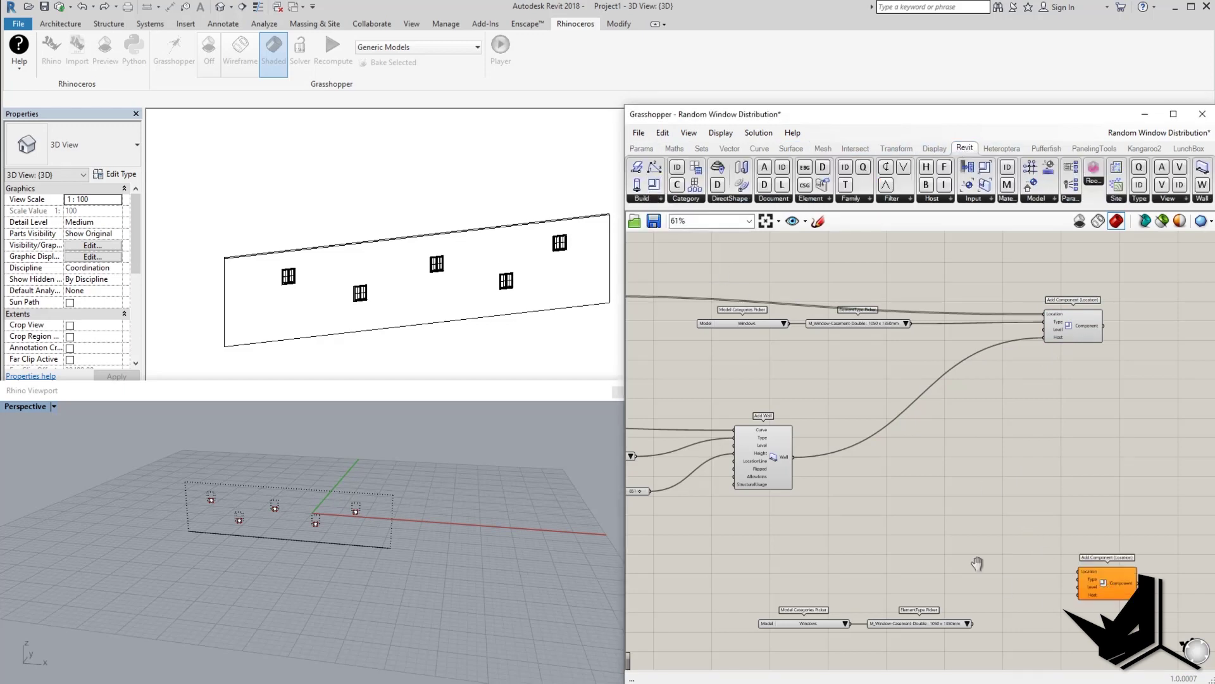
Step: Add a new Point parameter above the duplicated pickers and wire it into the second Add Component (Location)'s Location input
right_drag(977, 564, 899, 502)
double_click(897, 503)
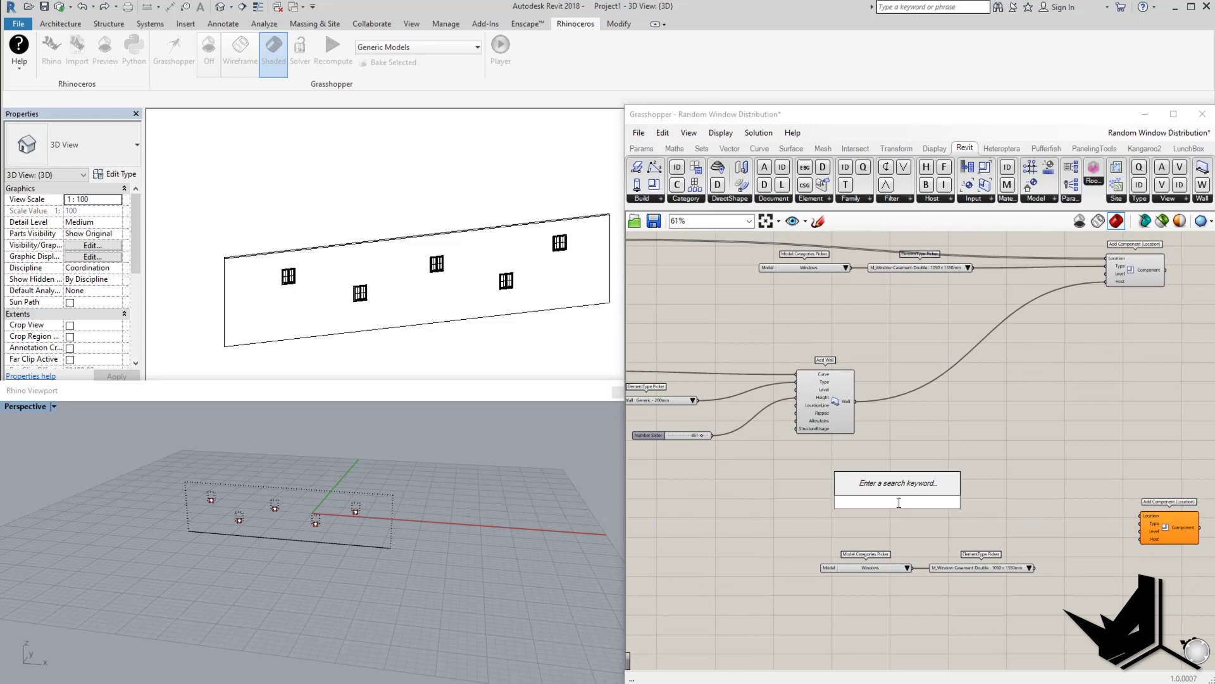
text(point)
key(Return)
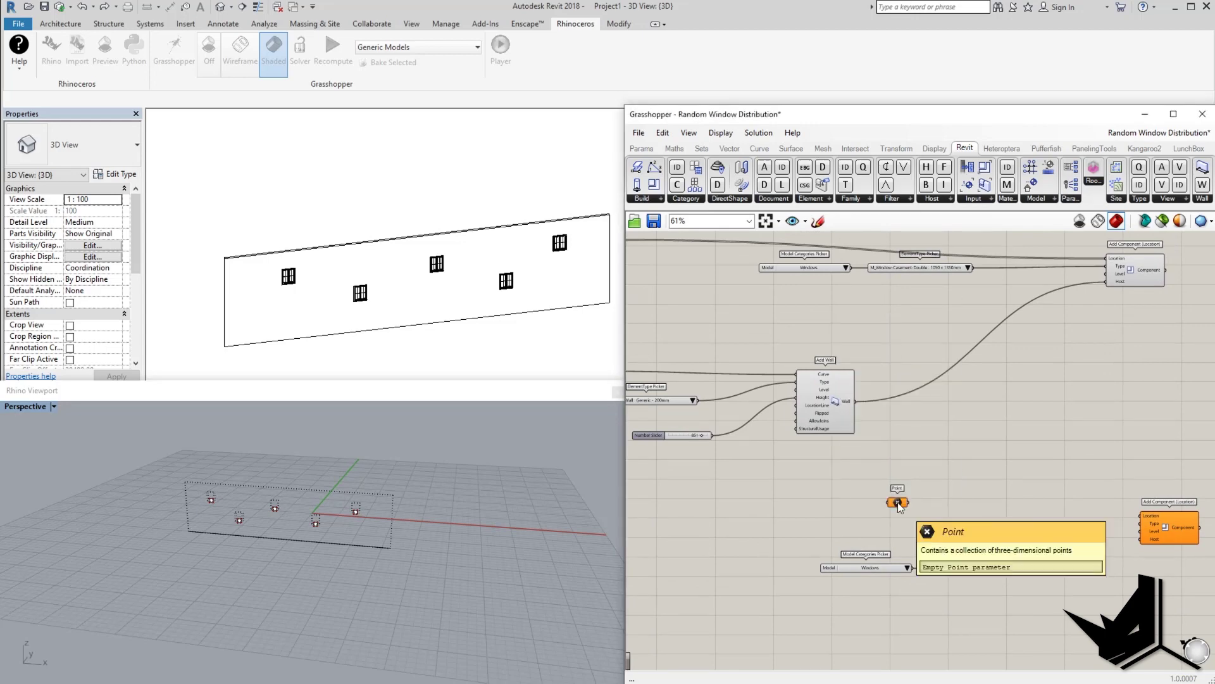
drag(899, 506, 1138, 514)
Step: Set the duplicated ElementType Picker to M_Fixed : 0610 x 1220mm and wire it into the second Add Component (Location)'s Type input
scroll(1071, 558, up, 3)
click(978, 561)
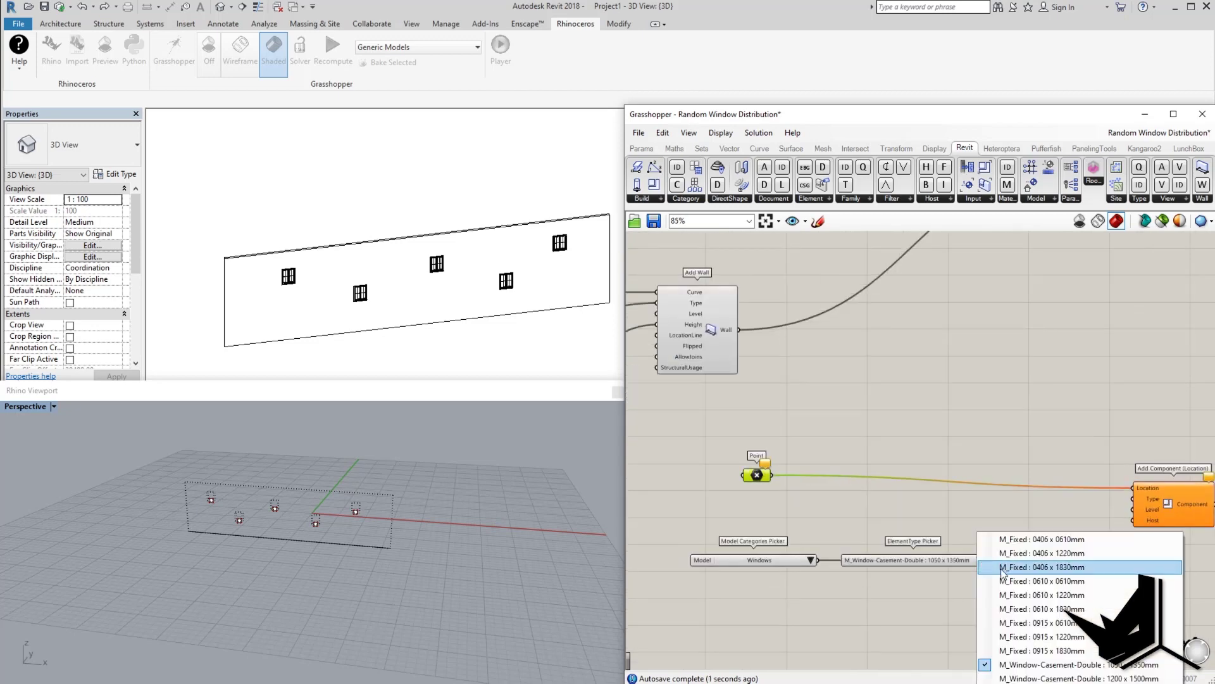
click(1019, 594)
drag(988, 560, 1174, 507)
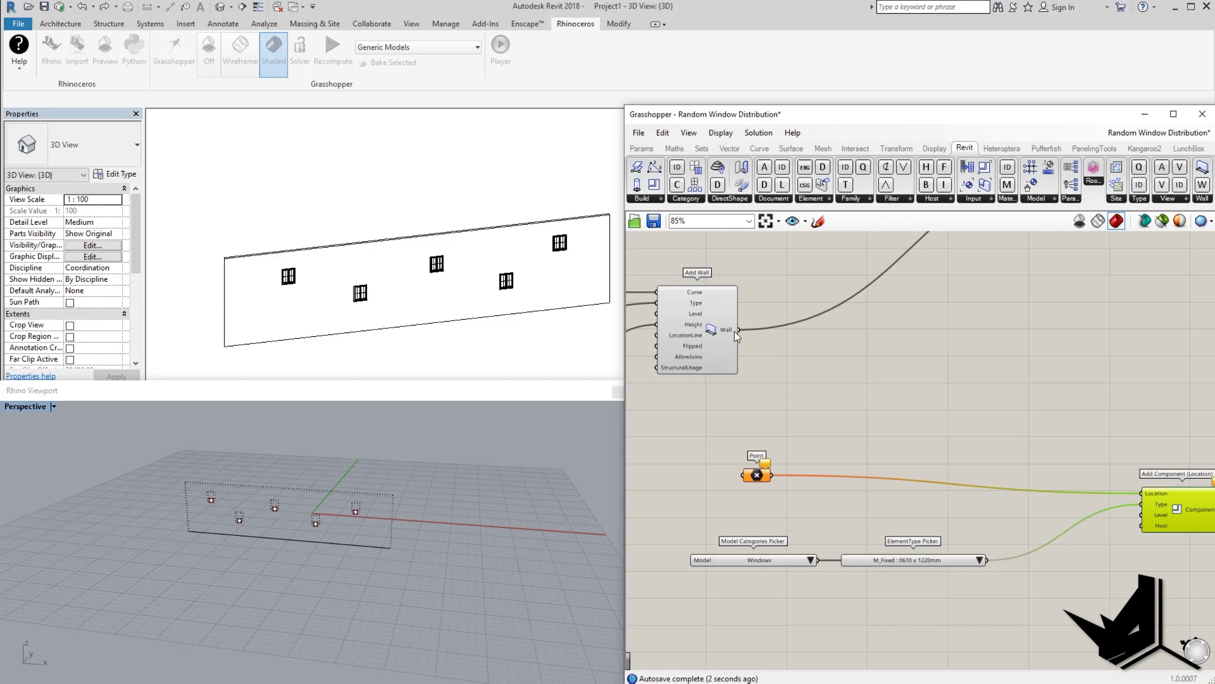
Step: Move the new Point parameter closer to the second Add Component (Location) and place a Rhino point in front of the wall
right_drag(1133, 454, 1097, 445)
drag(720, 467, 864, 481)
right_drag(279, 502, 382, 533)
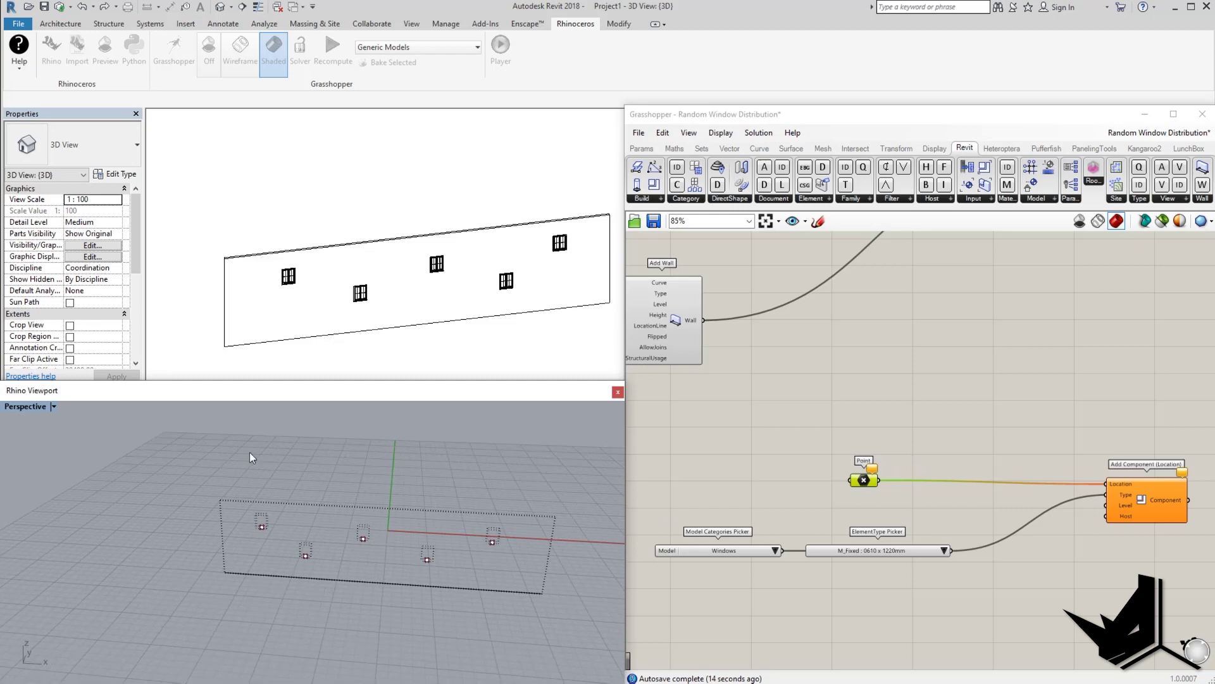
right_drag(249, 457, 253, 468)
text(Point)
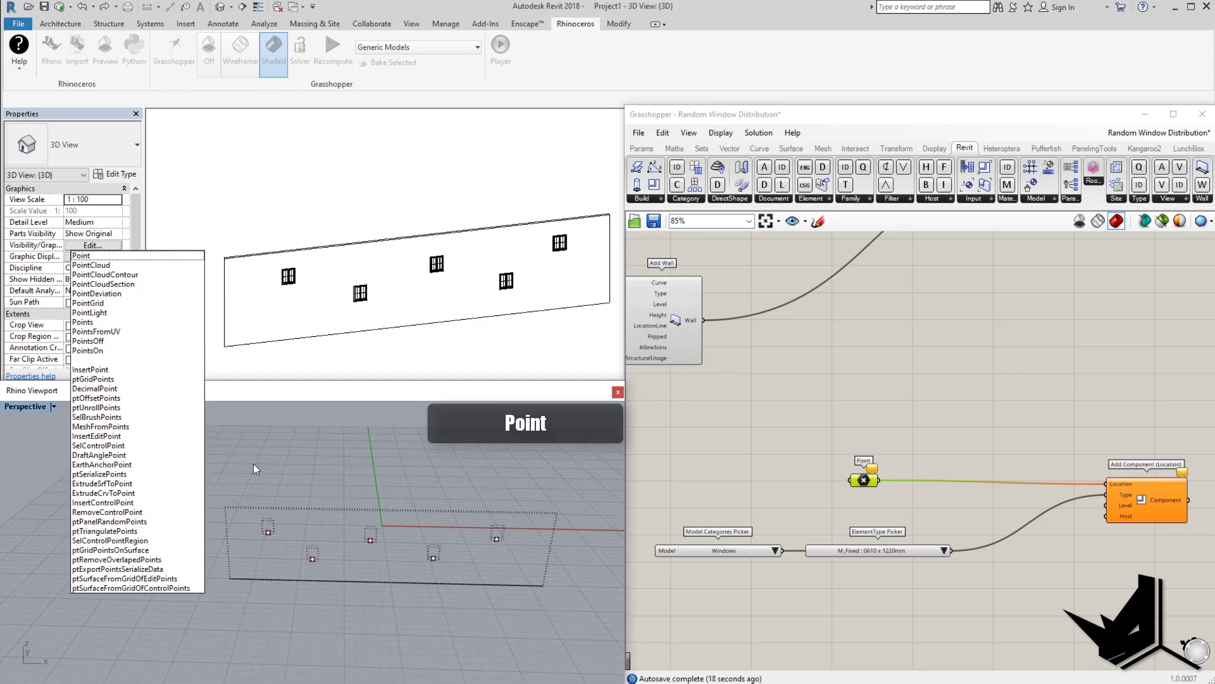
key(Return)
click(275, 626)
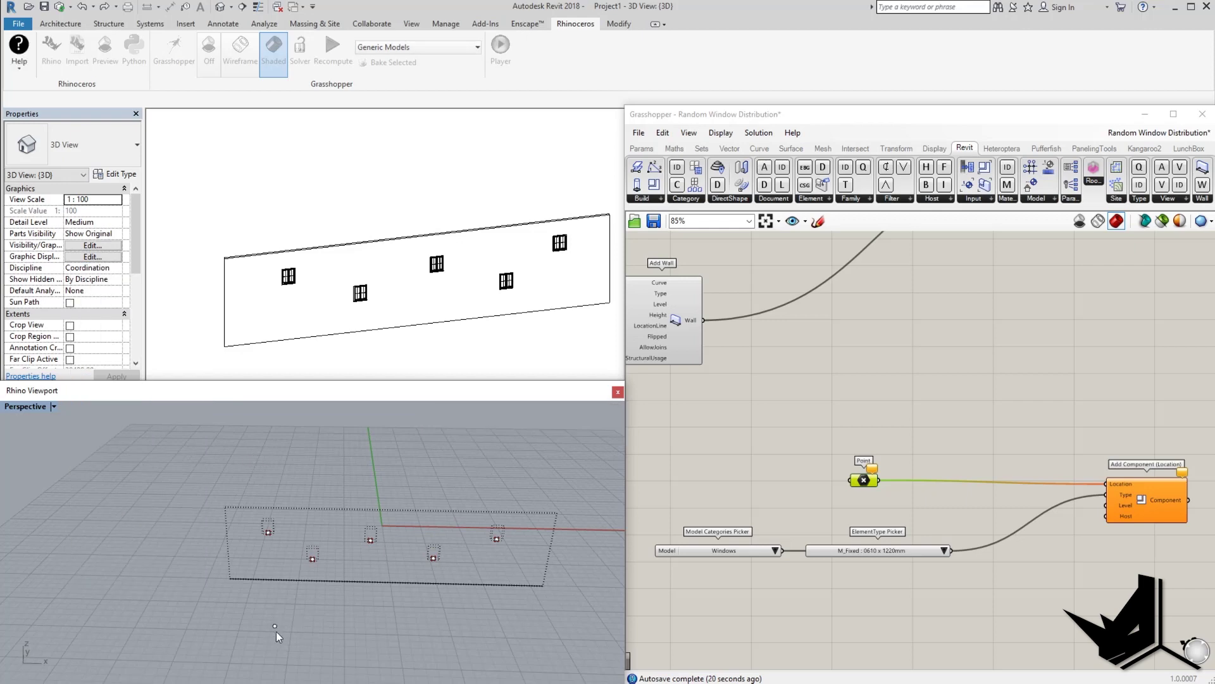
Step: Copy the Rhino point along the wall's length to form a row of four points in front of it
drag(319, 649, 319, 649)
right_drag(319, 649, 329, 607)
alt+drag(329, 602, 542, 604)
key(Escape)
Step: Align the four new points with the wall's base curve using SetPt, setting only world Y
drag(253, 578, 557, 633)
right_drag(557, 633, 176, 521)
text(SetPt)
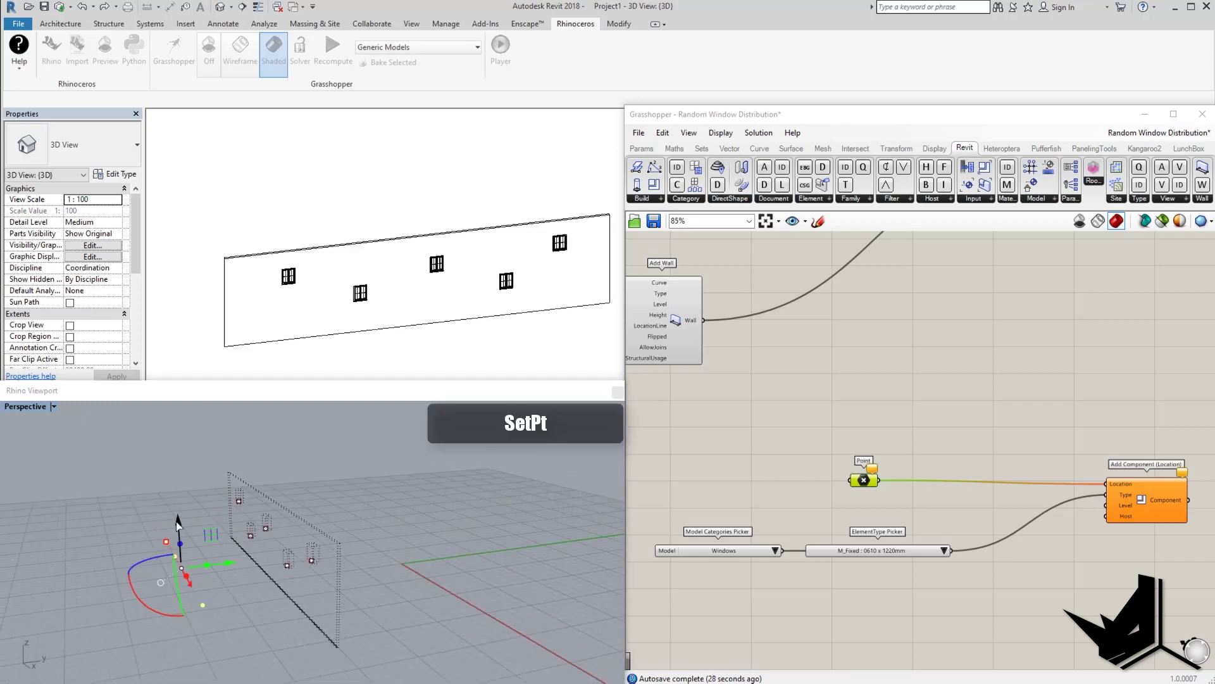
key(Return)
click(119, 405)
click(119, 432)
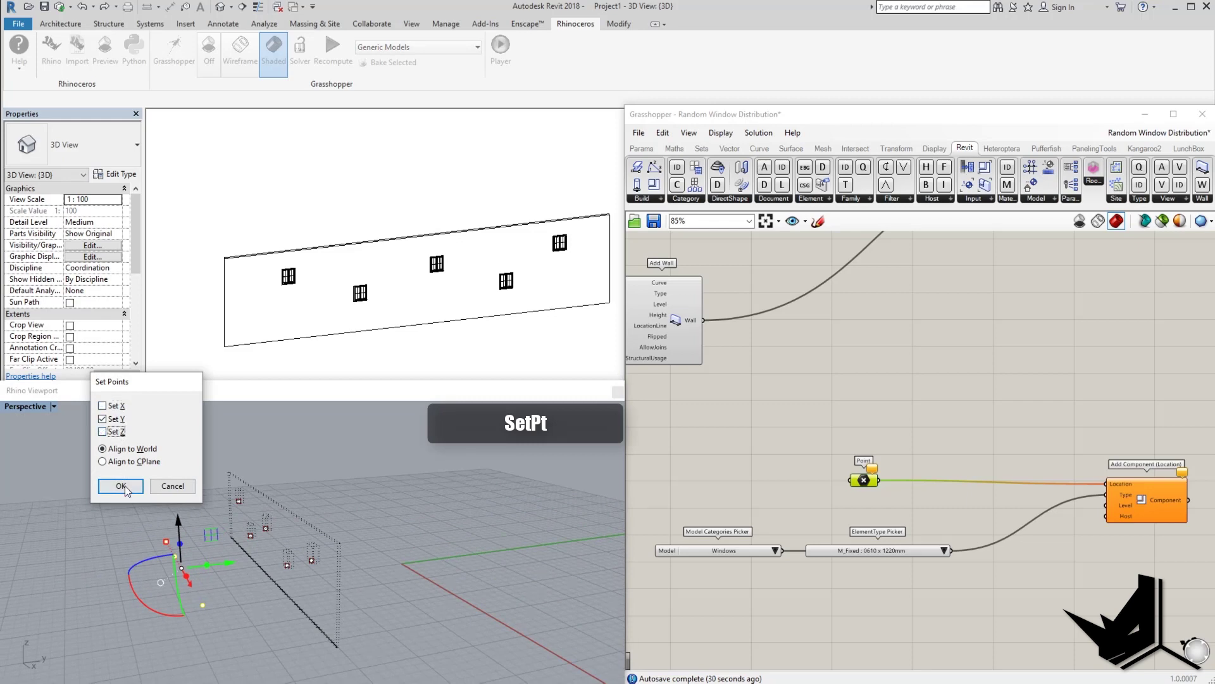
click(120, 486)
click(340, 649)
Step: Scatter the four points across the wall face at different heights, keeping them within the wall plane and between the existing windows
right_drag(253, 570, 348, 512)
click(260, 542)
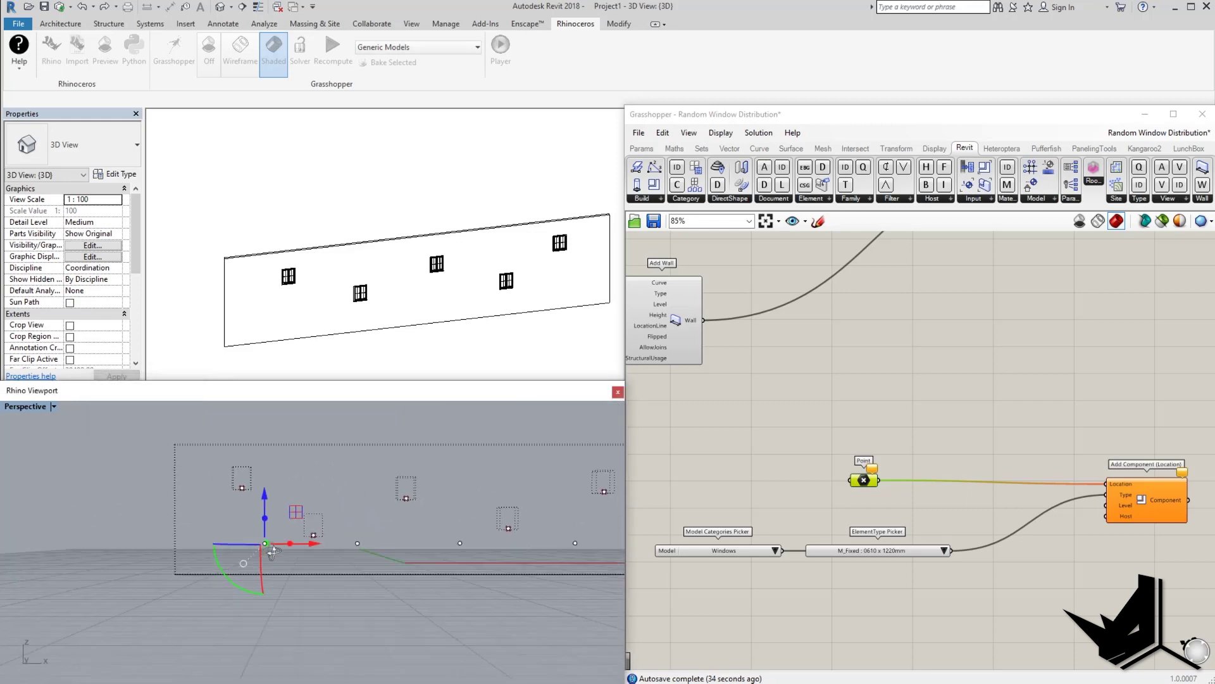
drag(294, 512, 271, 511)
drag(352, 523, 367, 553)
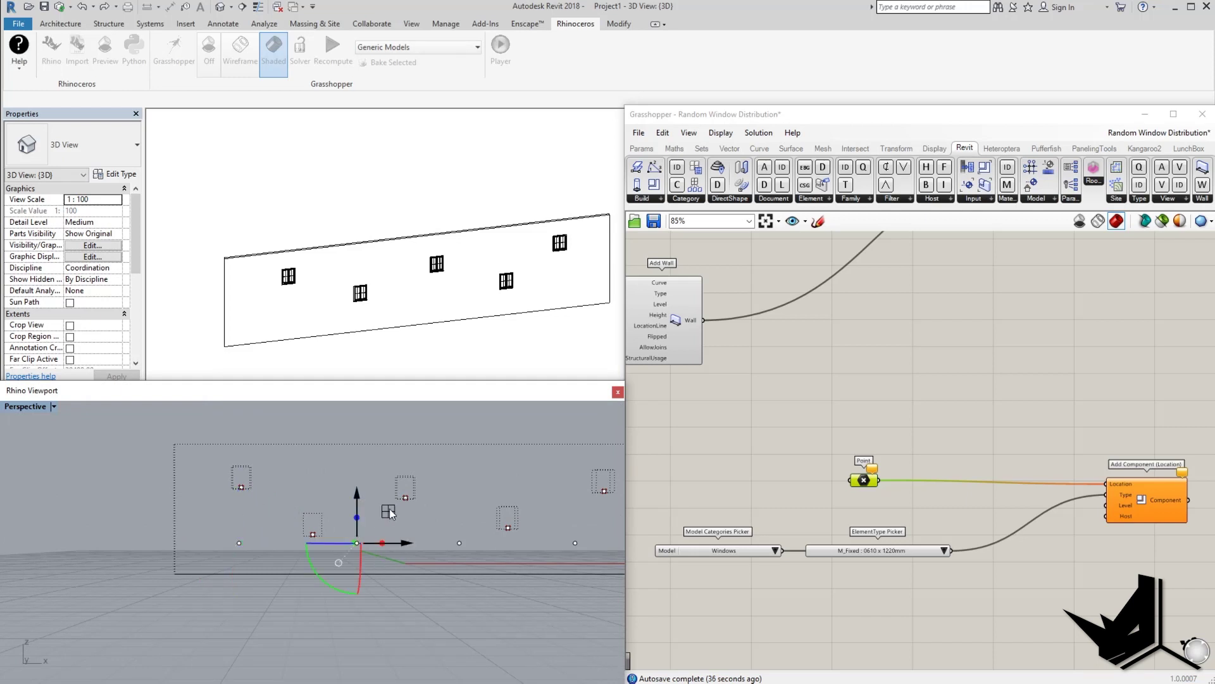
drag(390, 514, 369, 456)
right_drag(466, 512, 449, 531)
drag(429, 535, 453, 565)
right_drag(460, 566, 466, 548)
drag(476, 508, 447, 508)
drag(546, 518, 590, 556)
shift+right_drag(596, 538, 437, 511)
drag(439, 481, 530, 480)
Step: Select the four scattered Rhino points and assign them as multiple points to the new Point parameter
right_drag(247, 508, 147, 516)
click(335, 492)
click(153, 523)
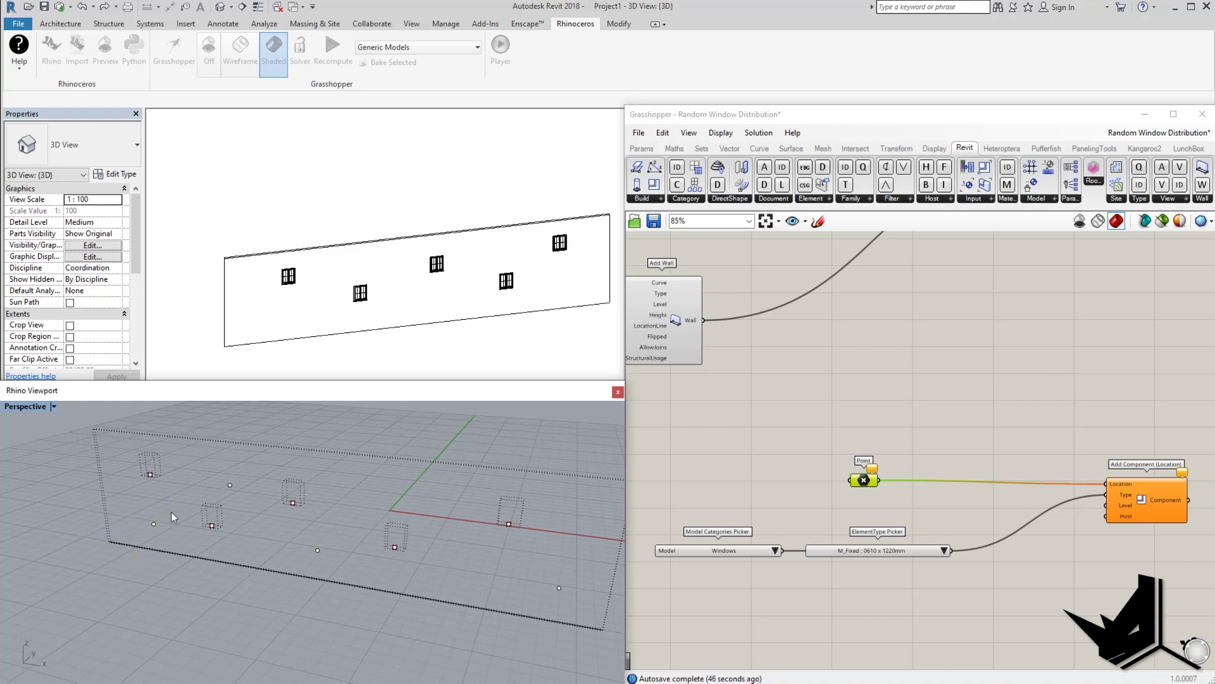
drag(164, 536, 157, 527)
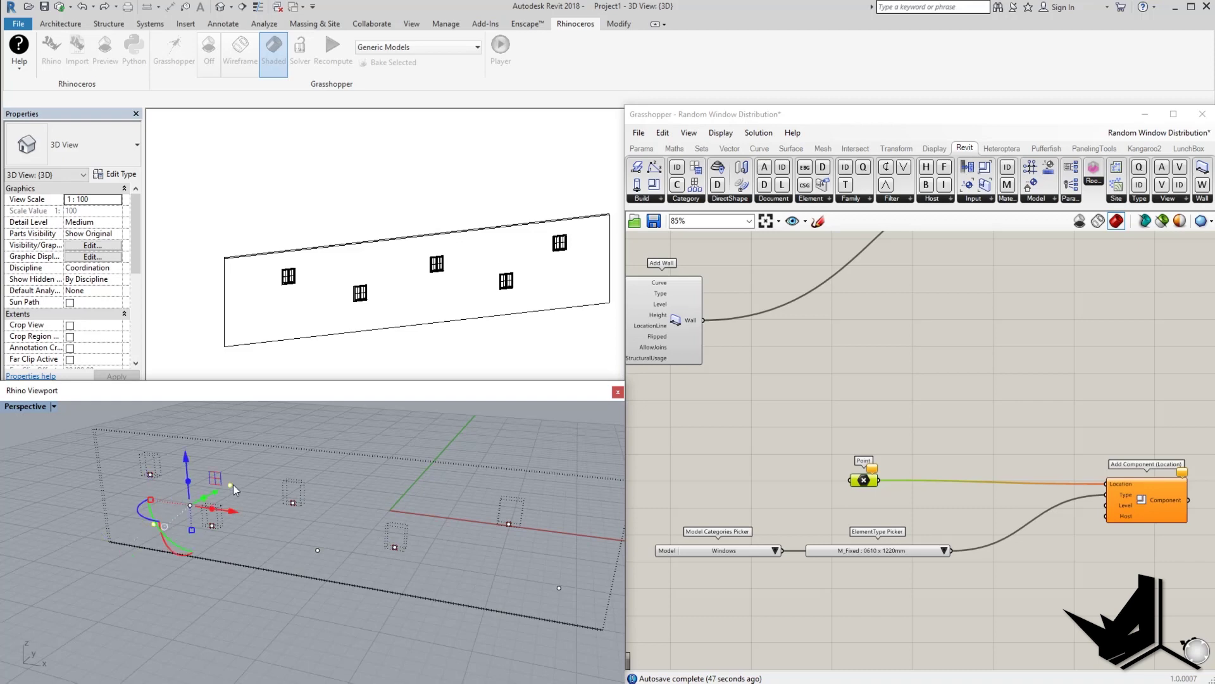
click(318, 550)
click(559, 588)
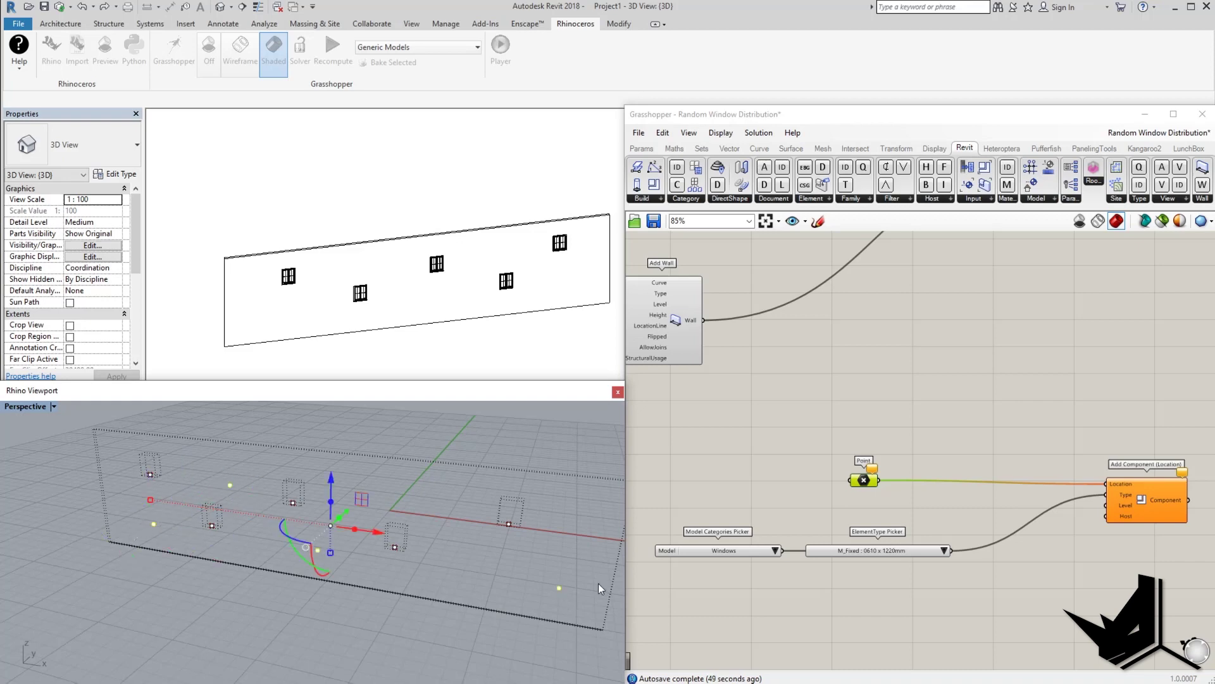
right_click(871, 493)
click(918, 670)
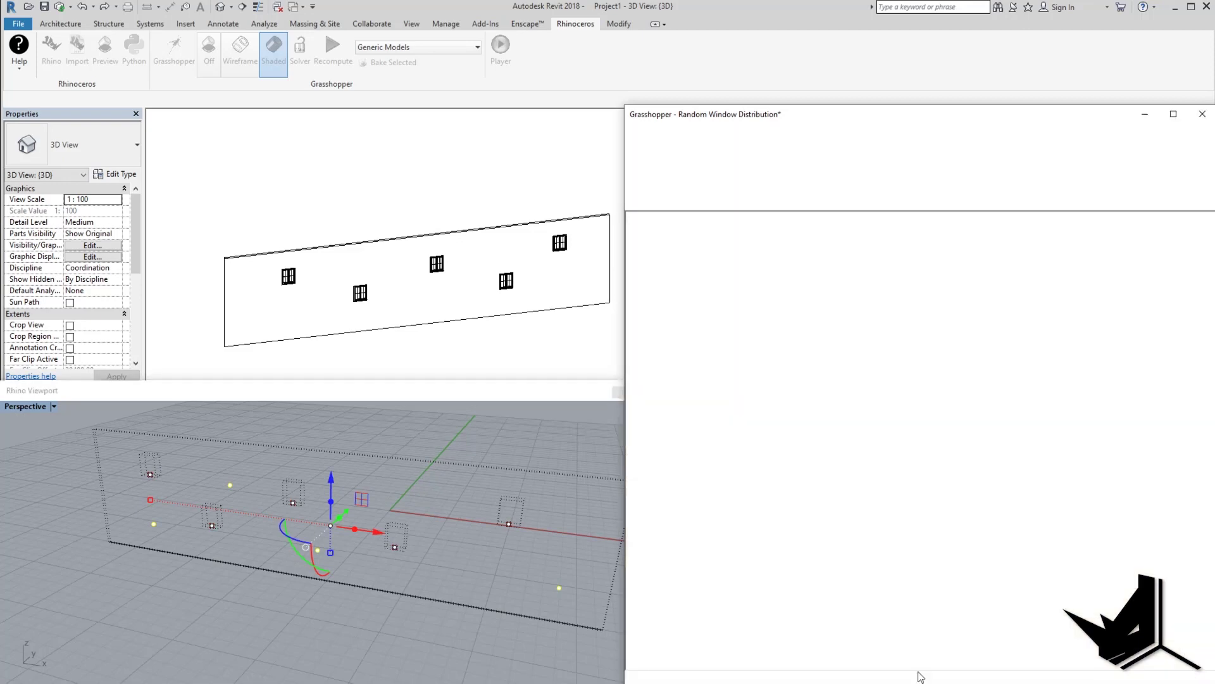
click(332, 515)
click(968, 401)
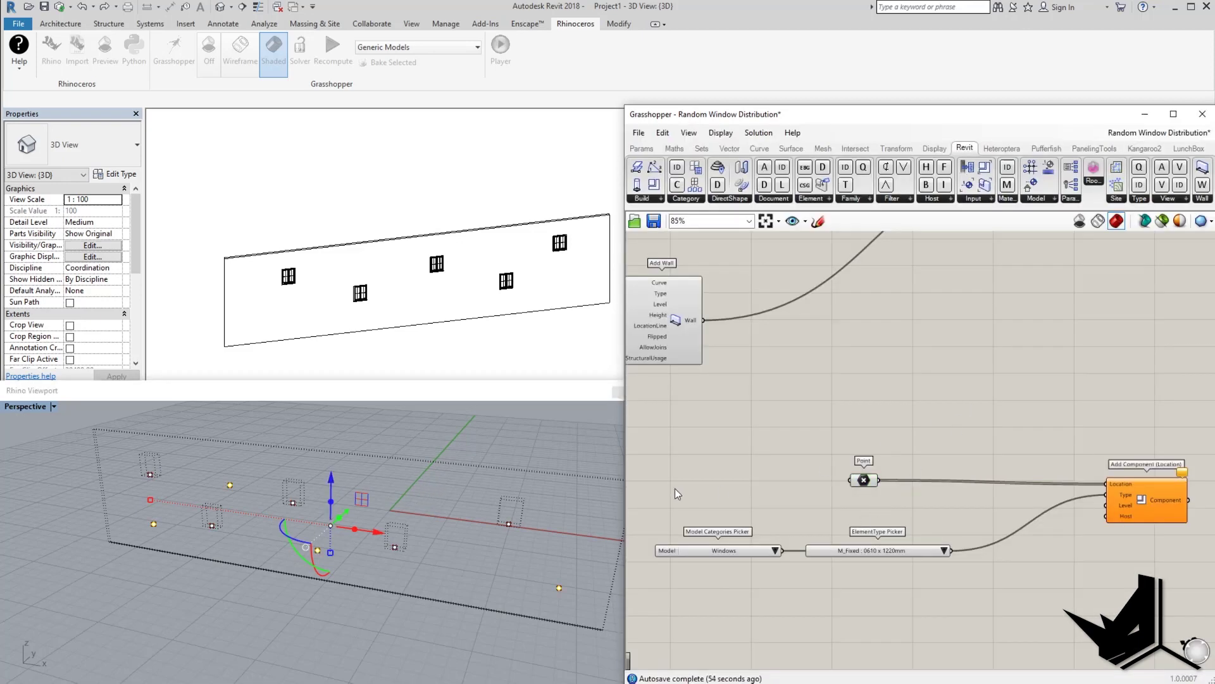
Step: Wire Add Wall's Wall output into the second Add Component (Location)'s Host input and check the windows in the Revit 3D view
right_drag(995, 501, 979, 478)
right_drag(1102, 499, 1098, 521)
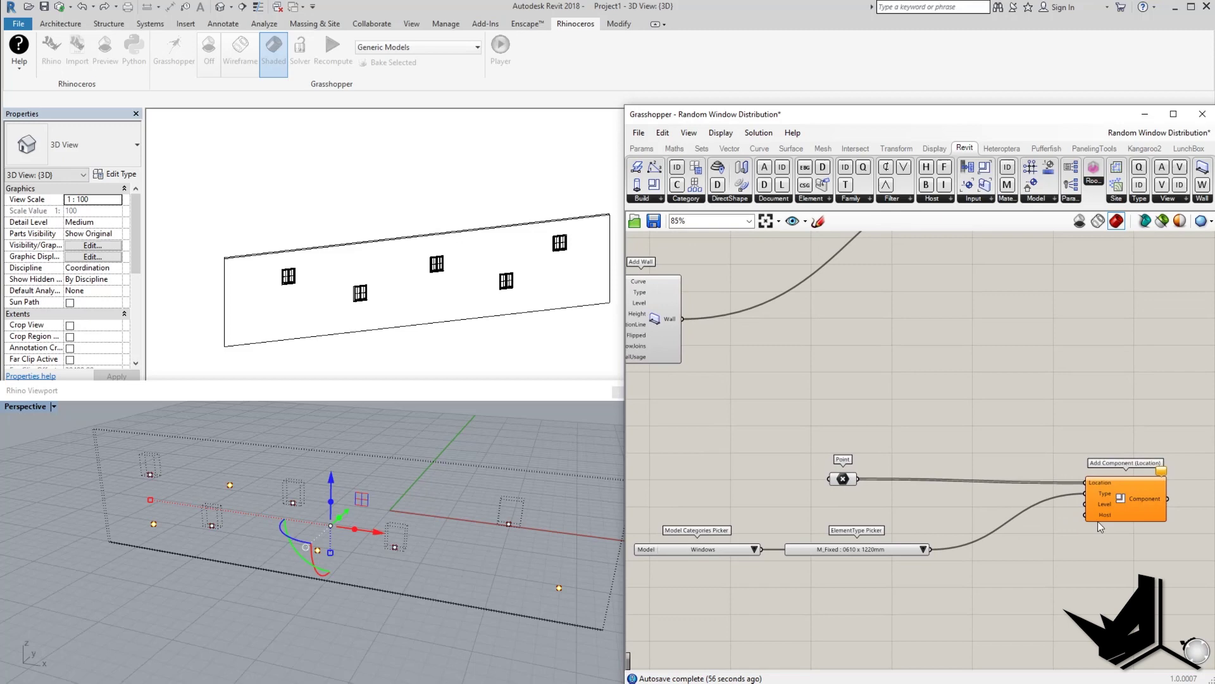
right_drag(753, 378, 765, 398)
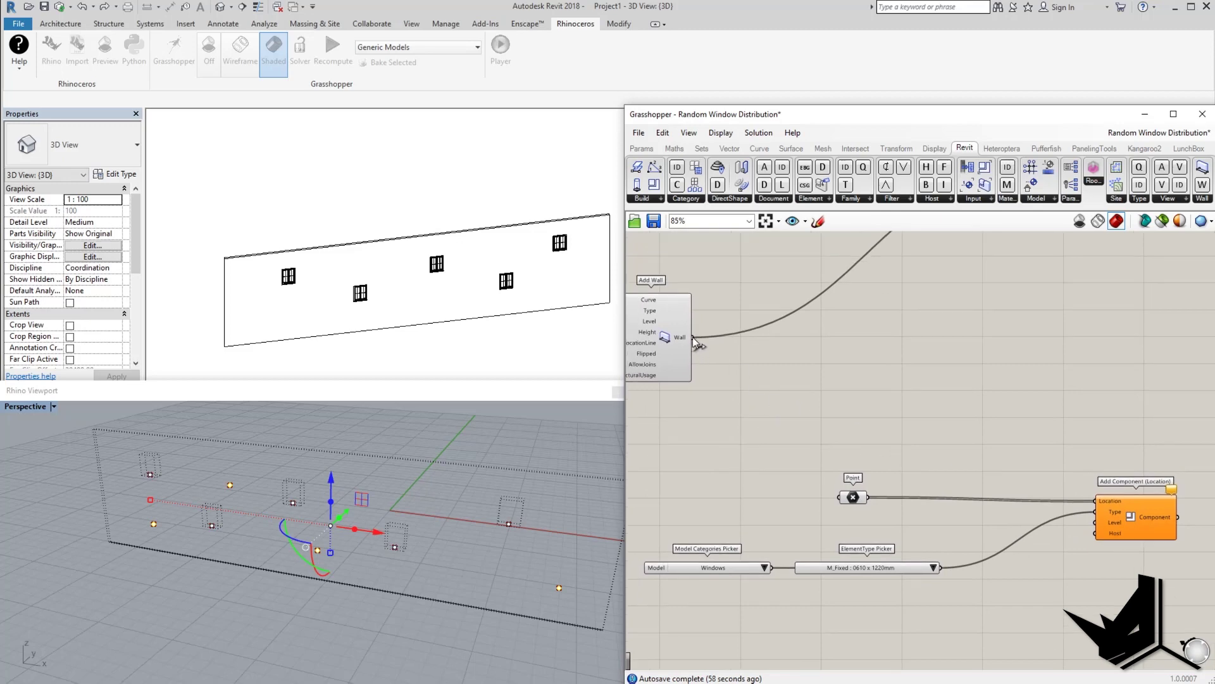
drag(694, 338, 1094, 533)
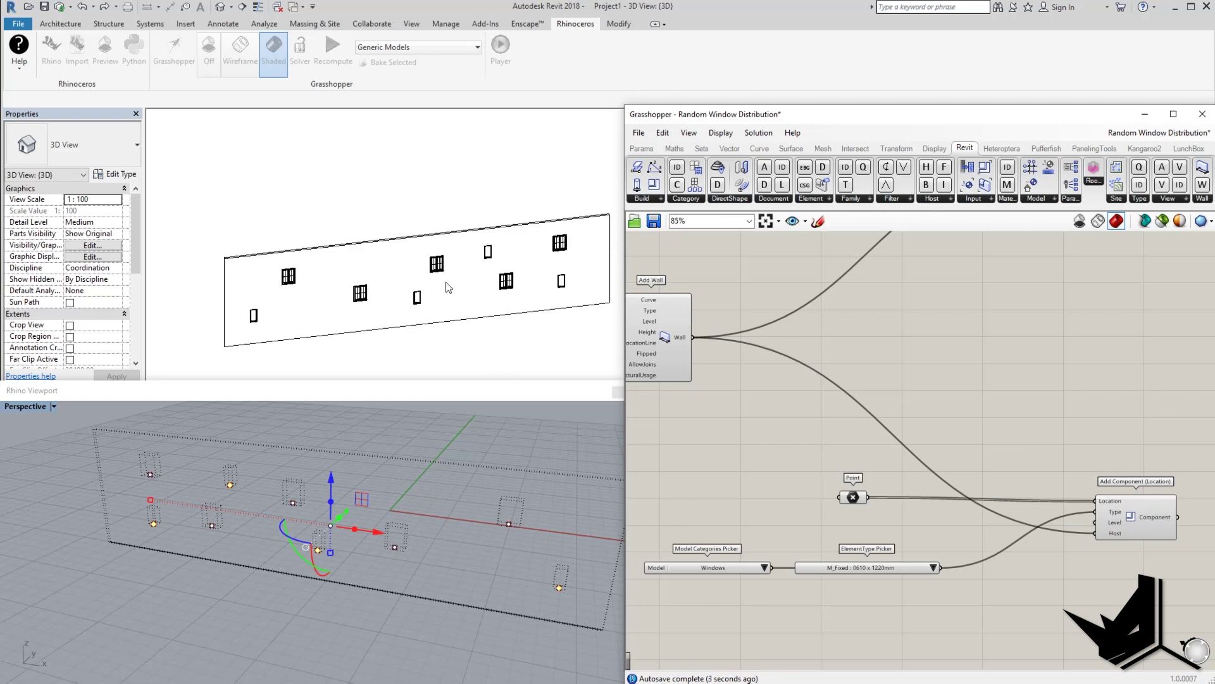
scroll(428, 276, up, 3)
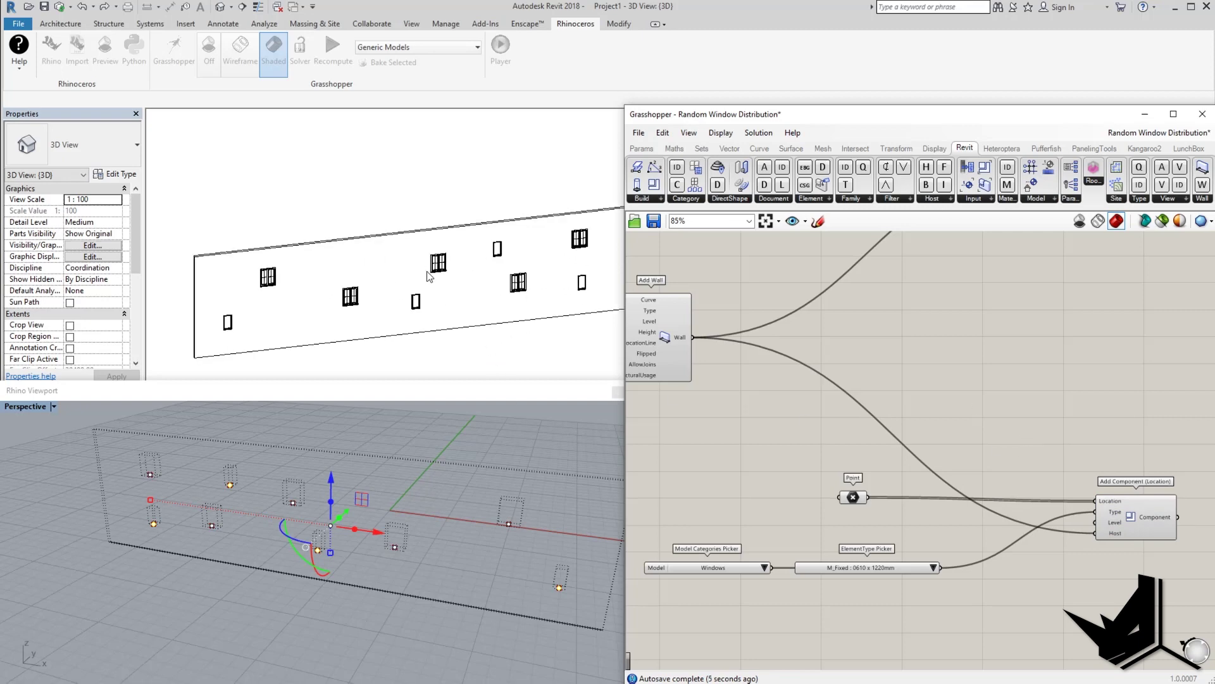
scroll(432, 293, down, 4)
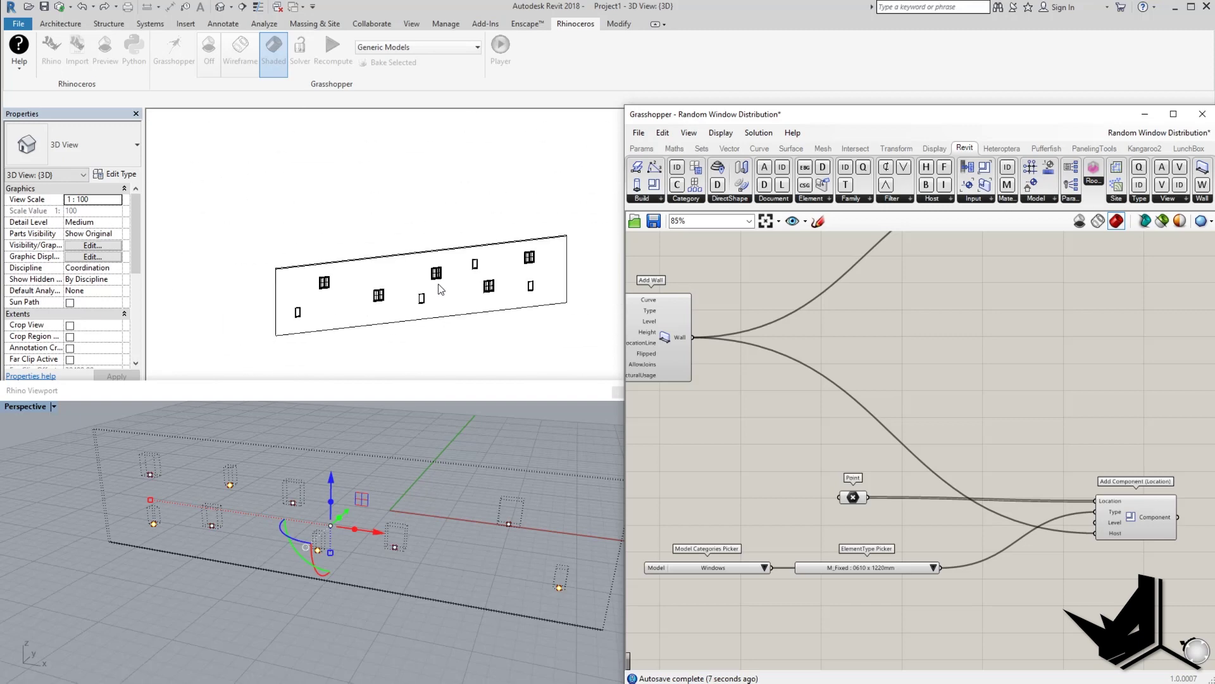
scroll(441, 291, up, 2)
scroll(441, 291, down, 2)
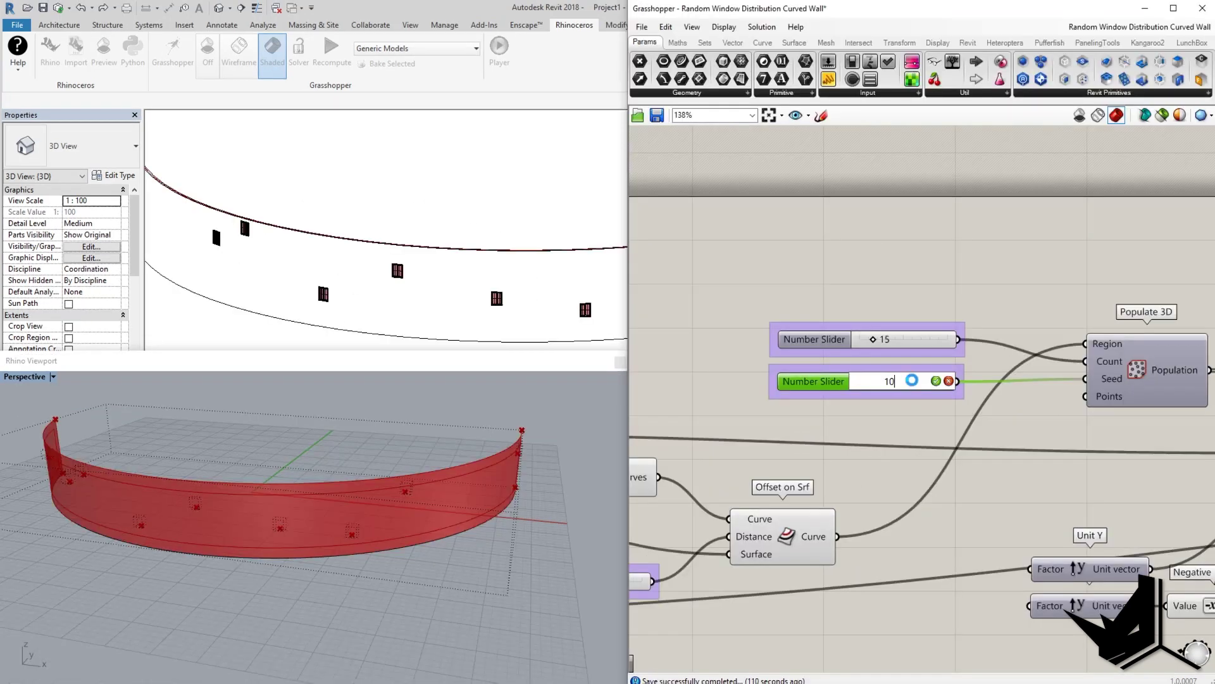
Step: In the curved wall definition, set the Populate 3D seed slider to 10, followed by 3
key(Return)
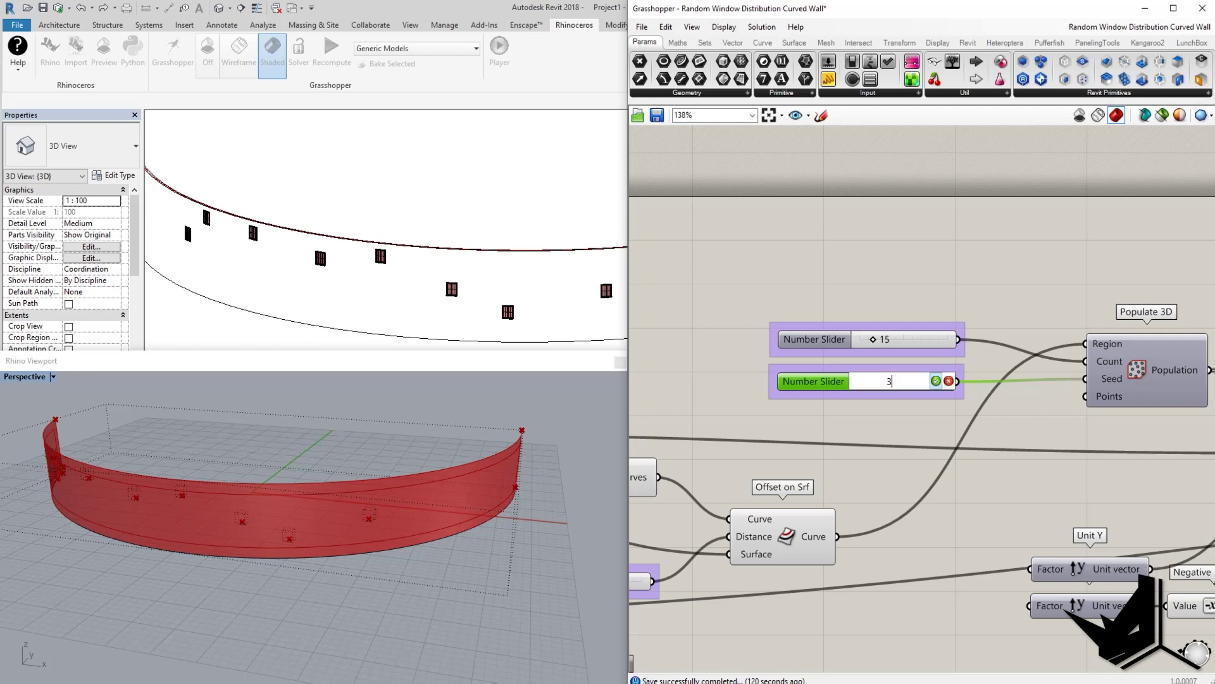
key(Return)
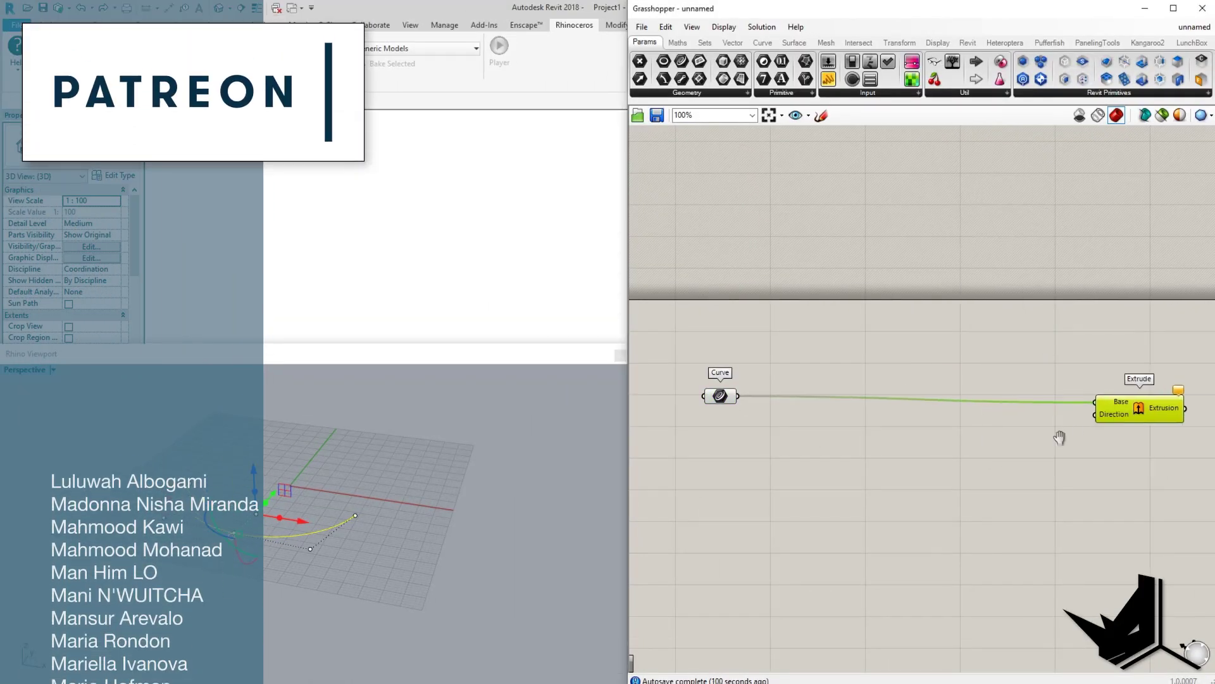
Step: Add a Unit Z component, wire its Unit vector into Extrude's Direction input, and position it just before Extrude
right_drag(1061, 437, 1052, 432)
double_click(1004, 431)
text(unit z)
key(Return)
scroll(938, 445, down, 3)
drag(917, 439, 1093, 408)
drag(890, 439, 991, 431)
Step: Bring up the Revit component set in the component palette
right_drag(796, 469, 839, 465)
scroll(839, 464, up, 1)
click(968, 41)
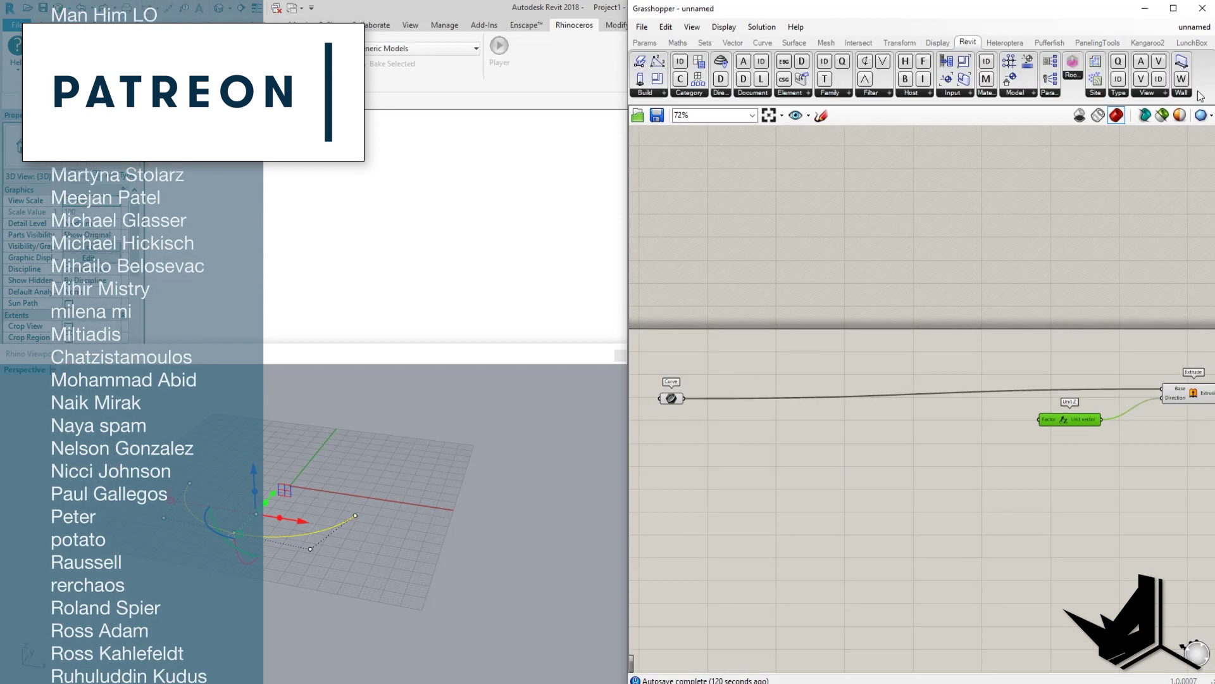